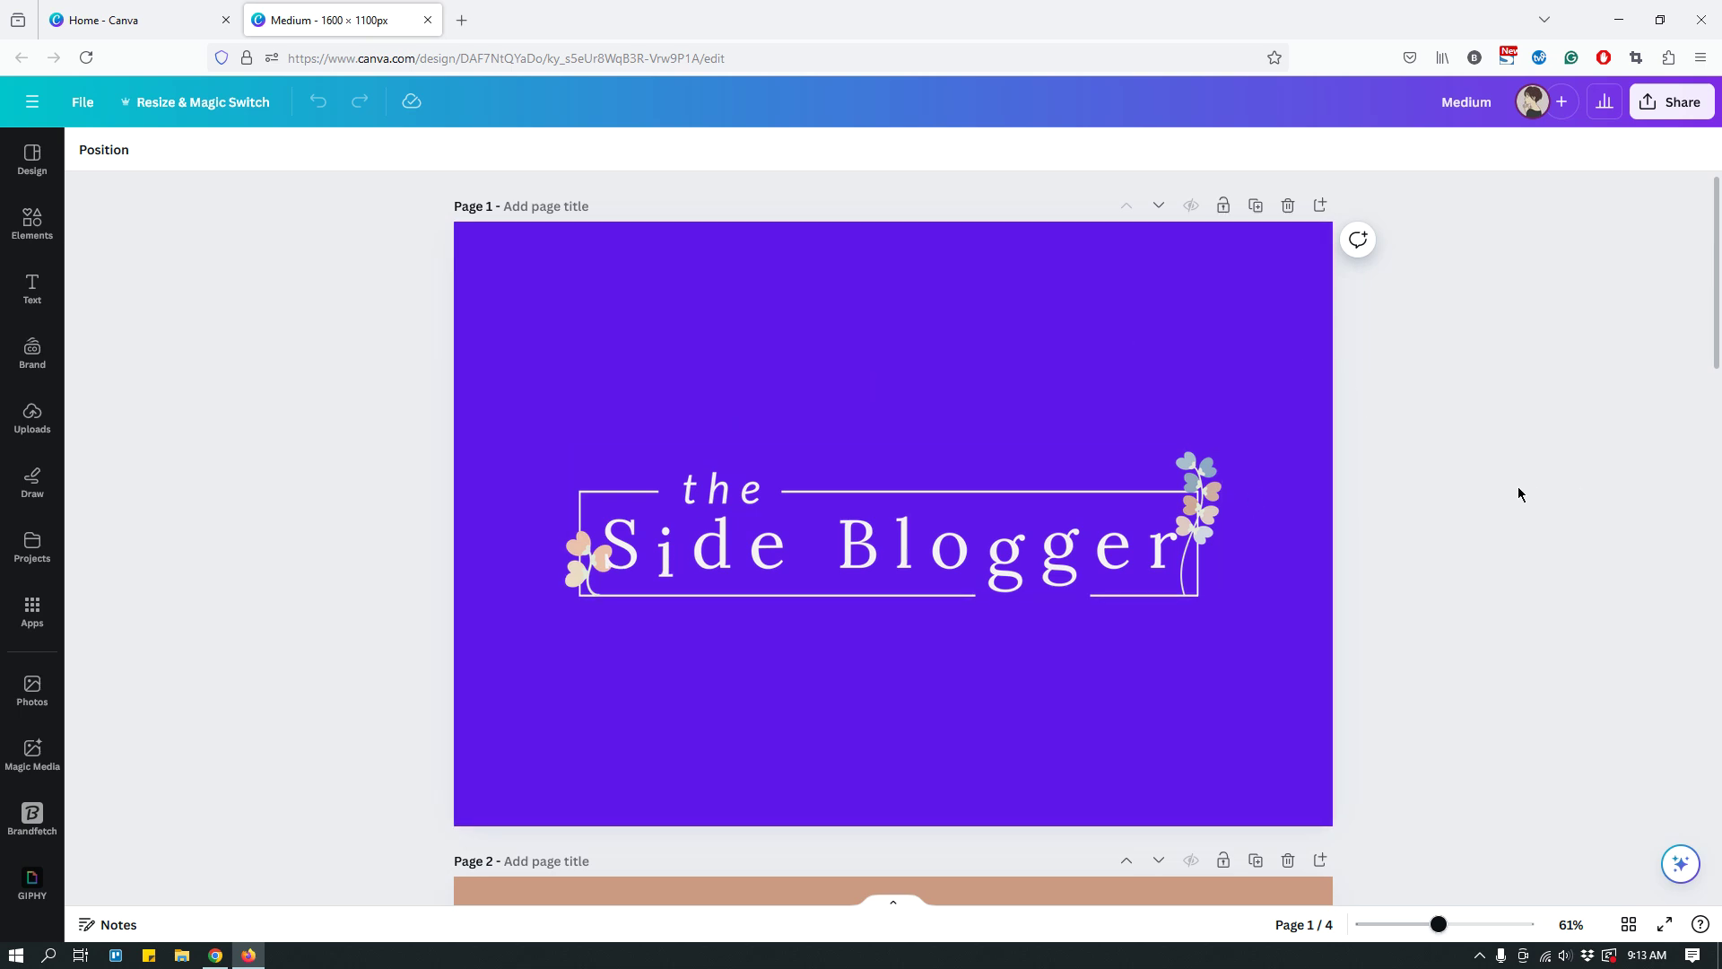
# Scroll through the Medium design to review its contents.
pyautogui.scroll(-3, 1504, 486)
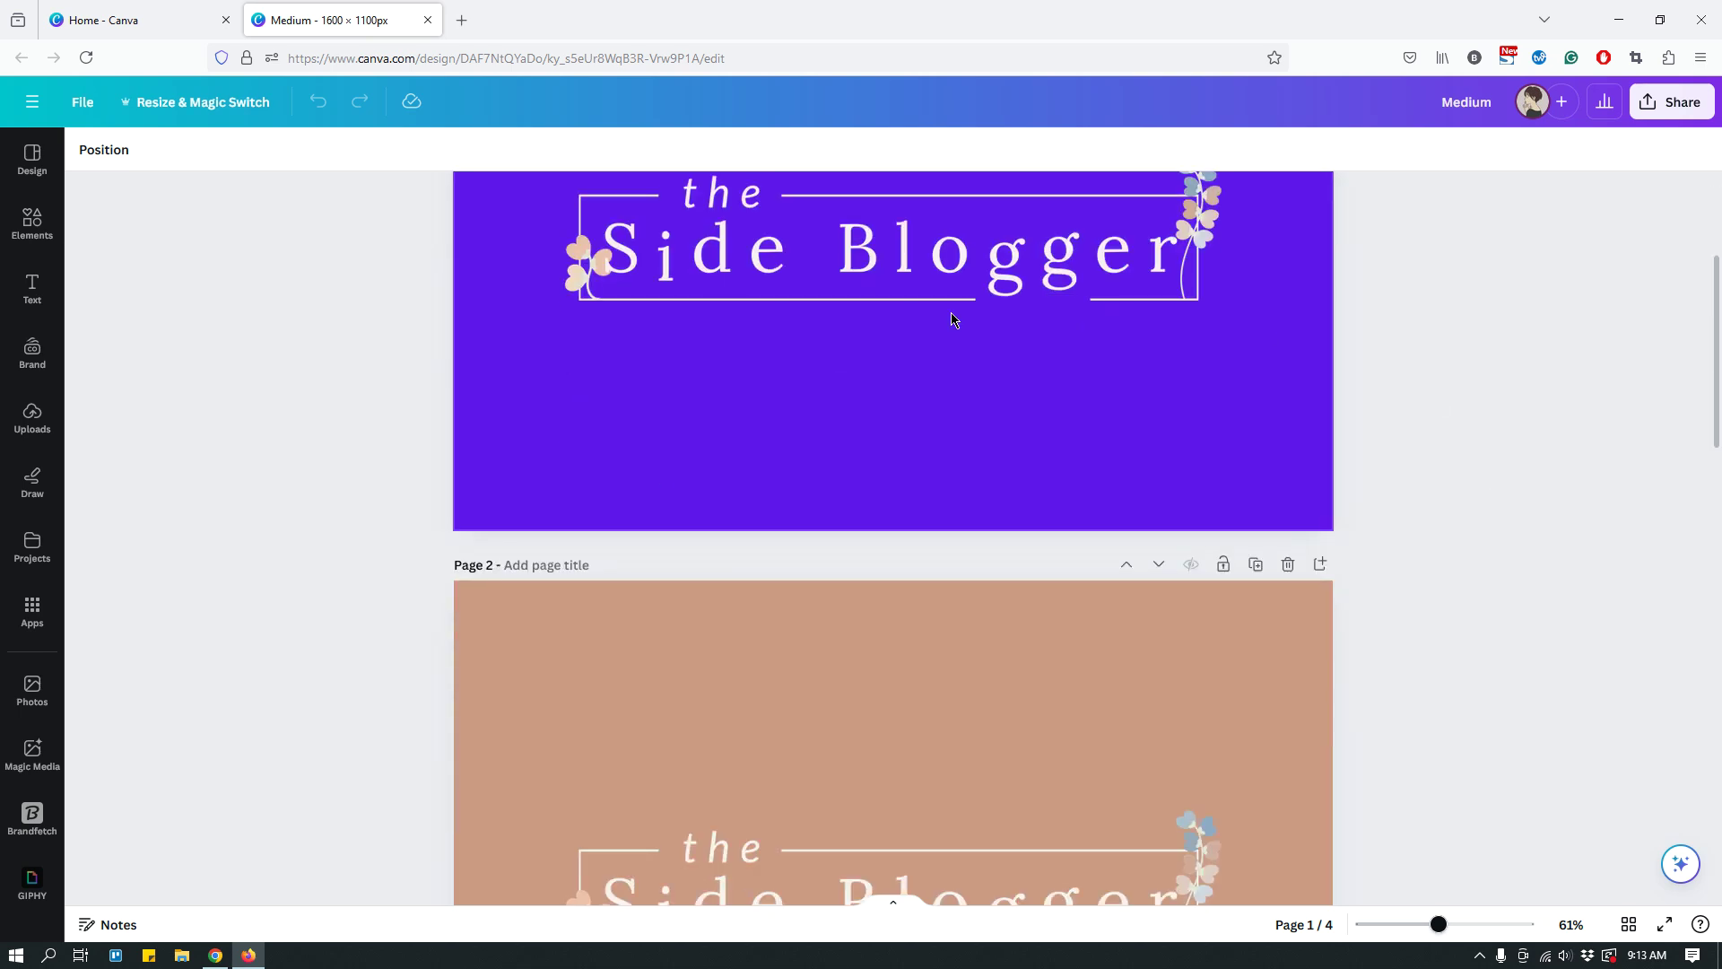
pyautogui.scroll(-5, 926, 655)
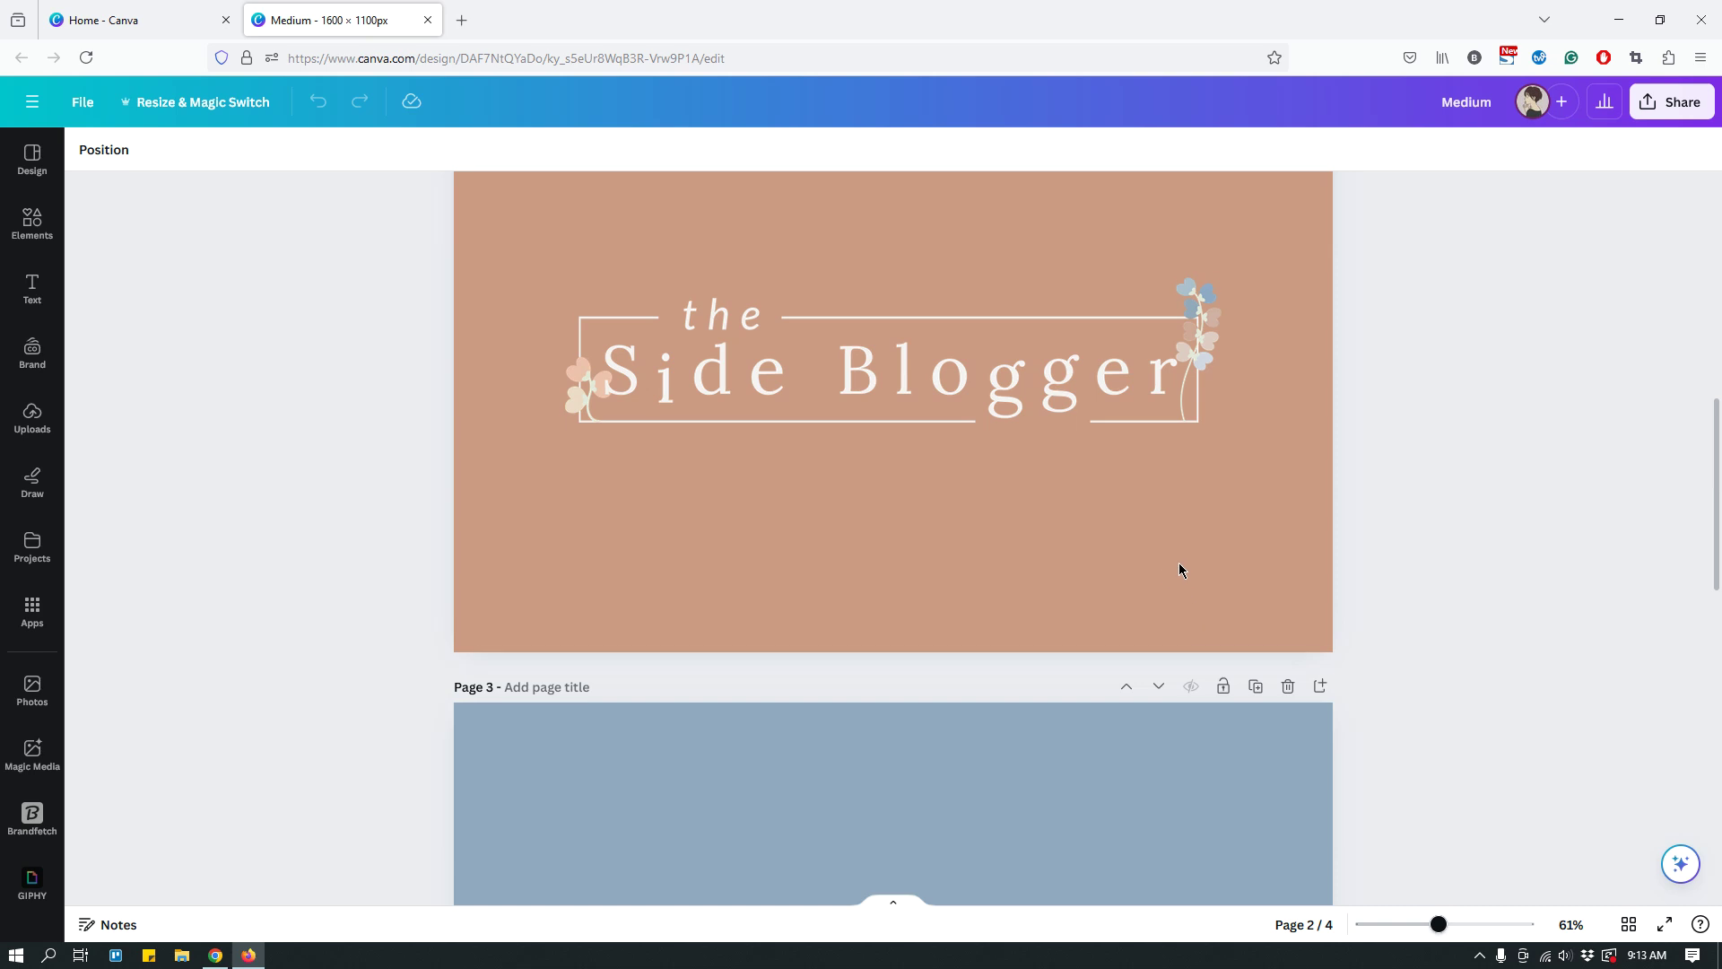
pyautogui.scroll(-3, 1181, 569)
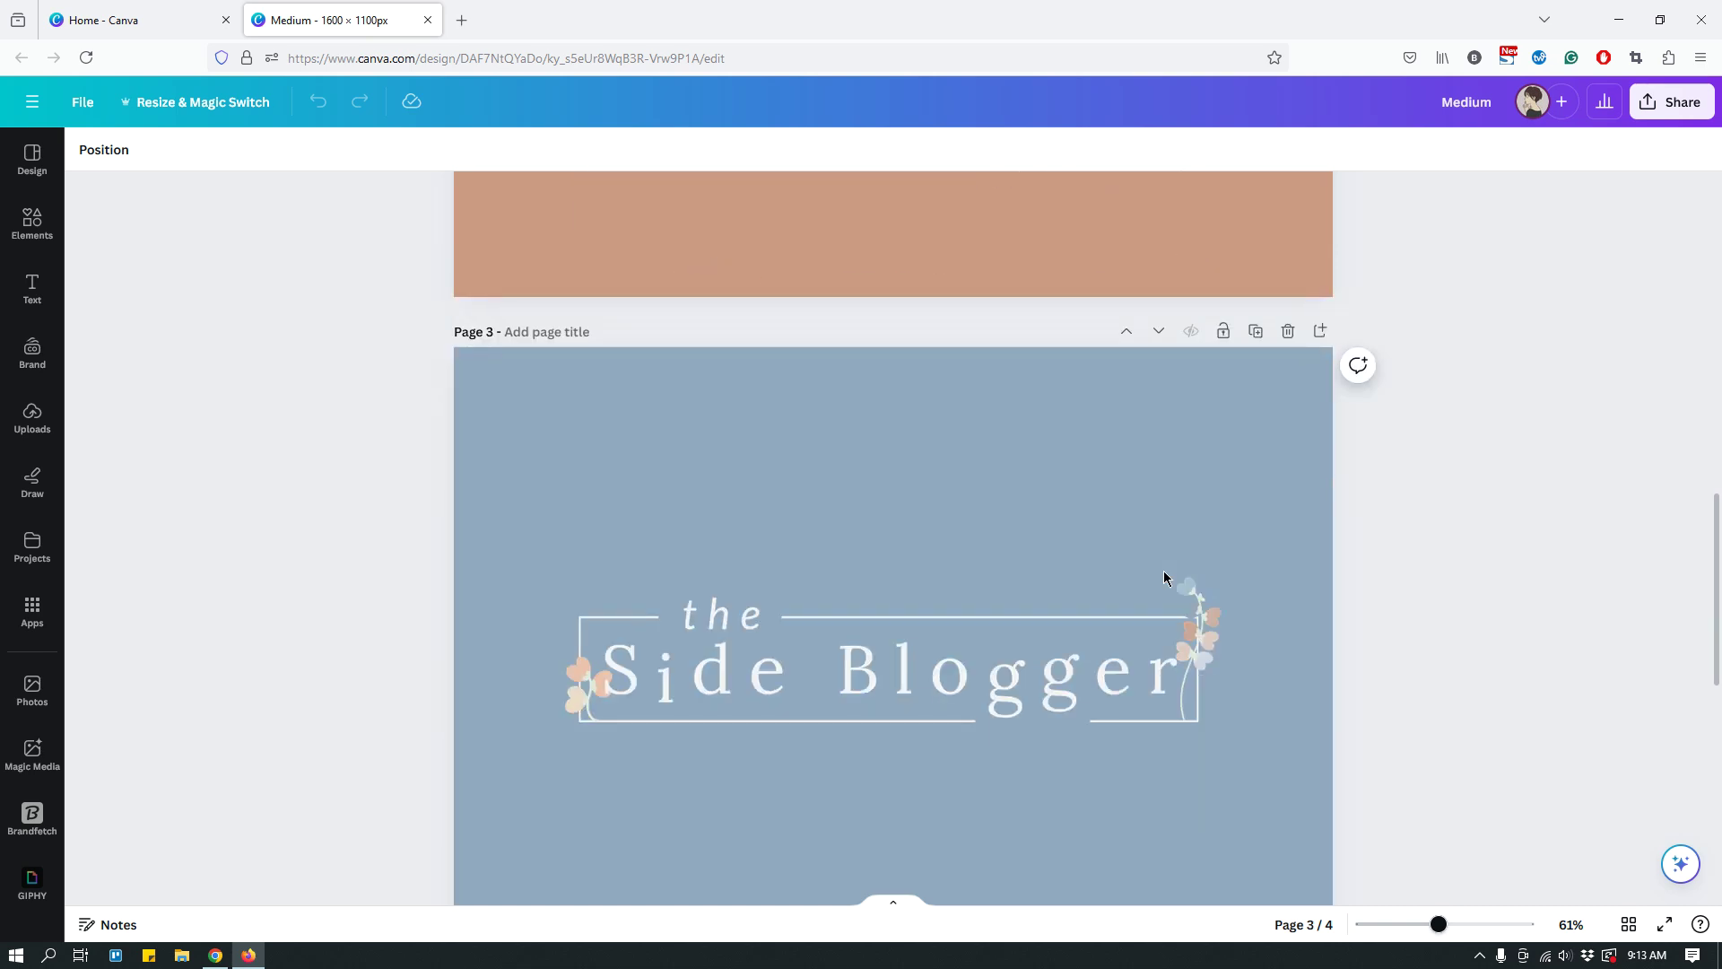
pyautogui.scroll(-8, 1148, 644)
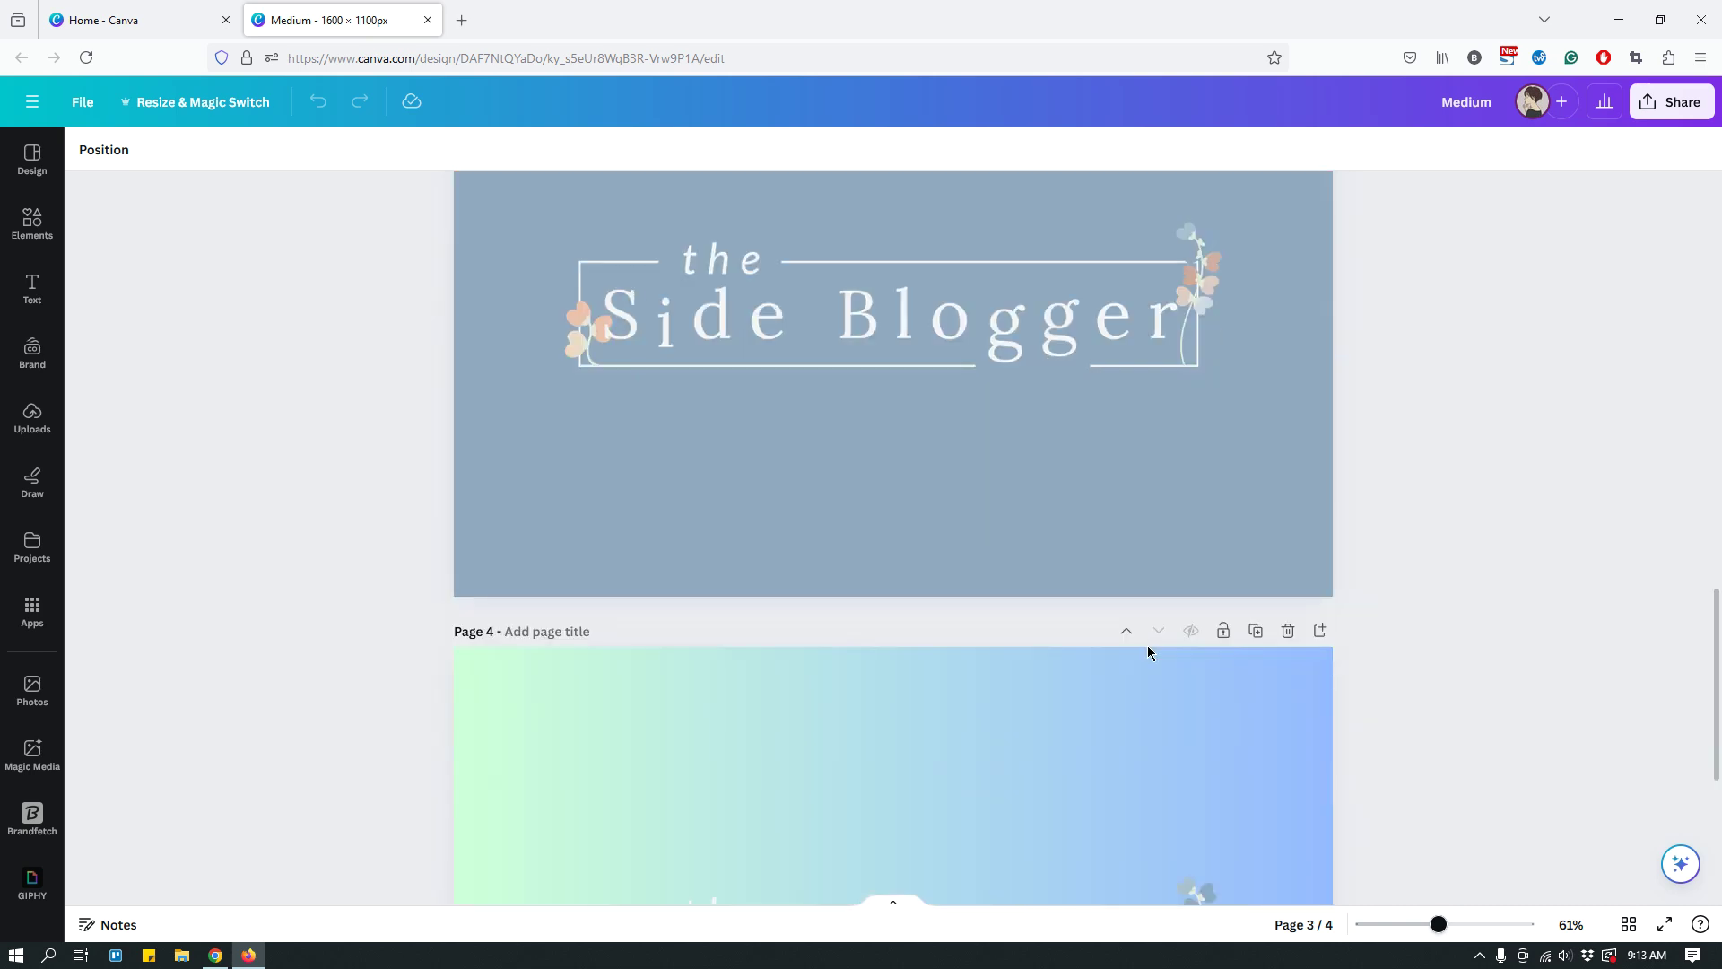
pyautogui.scroll(11, 1357, 581)
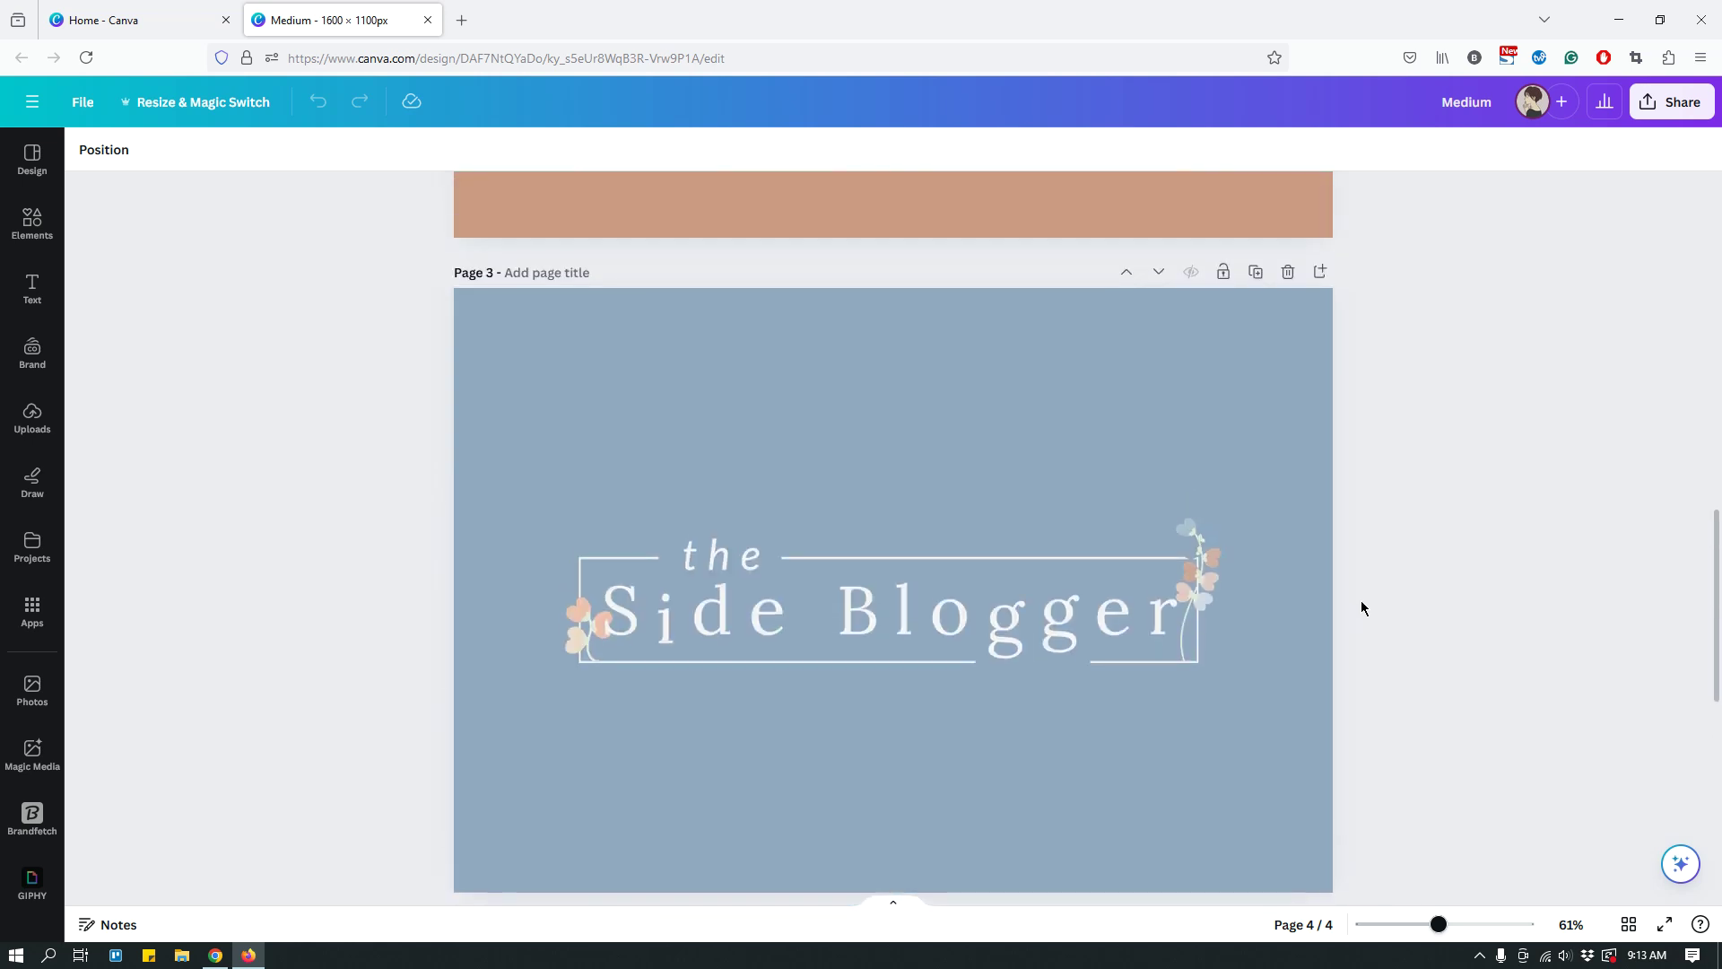
pyautogui.scroll(5, 1355, 615)
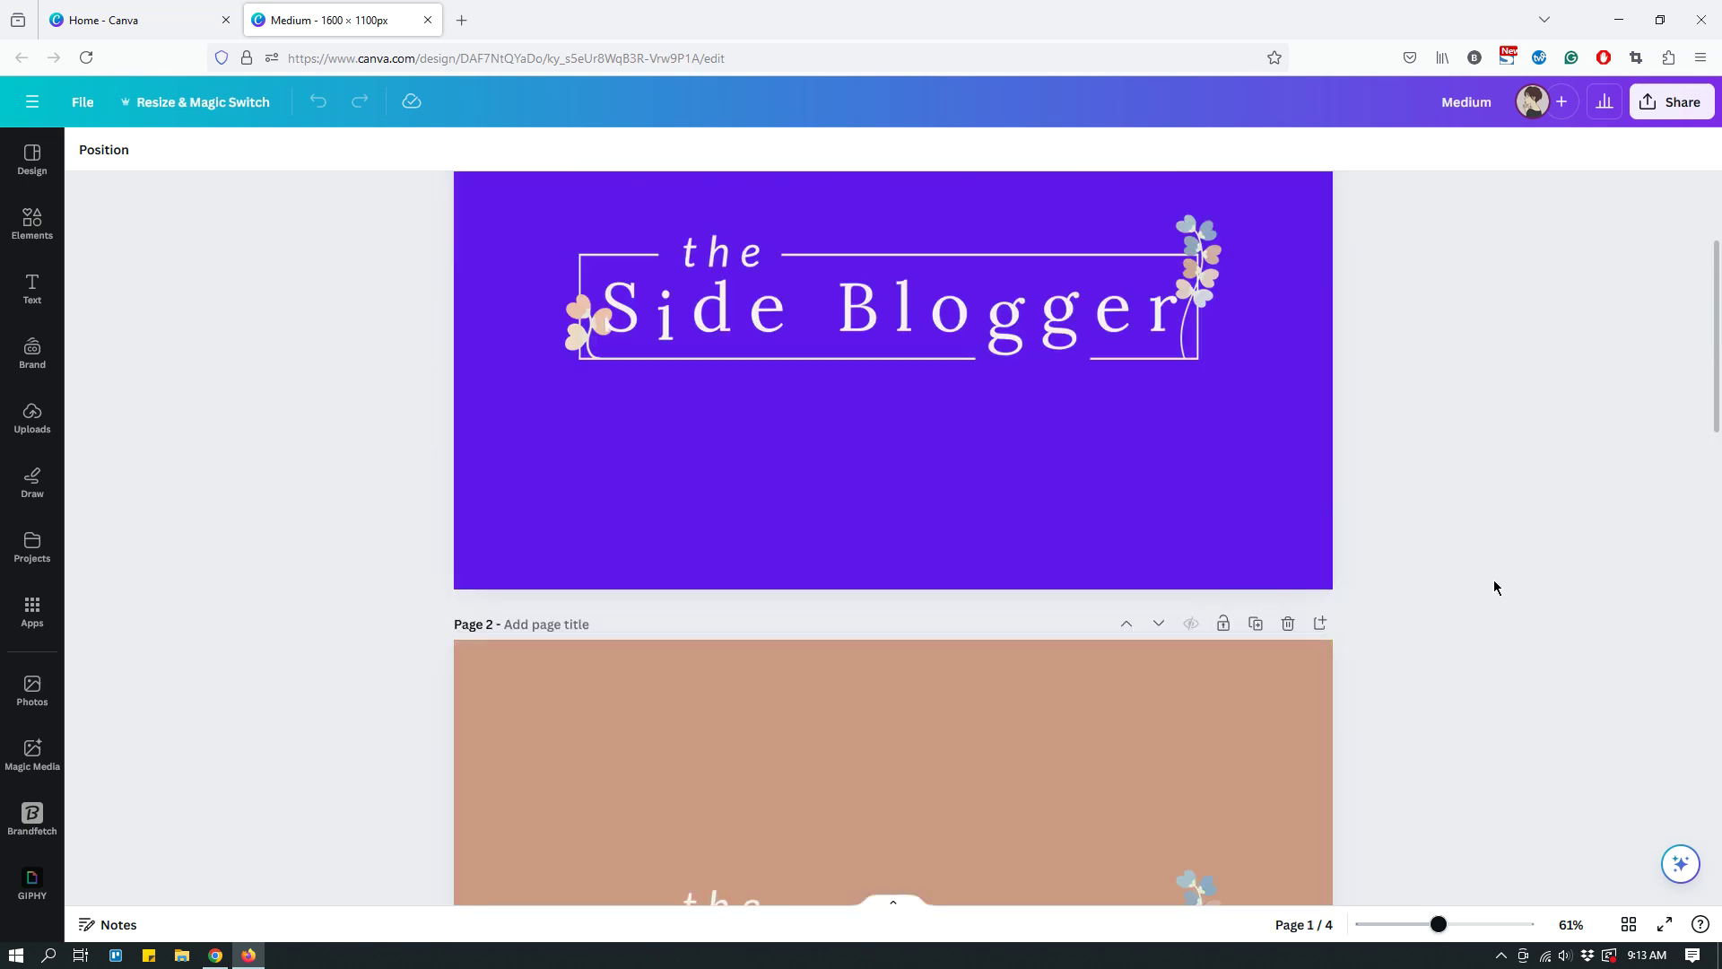
pyautogui.scroll(3, 1493, 595)
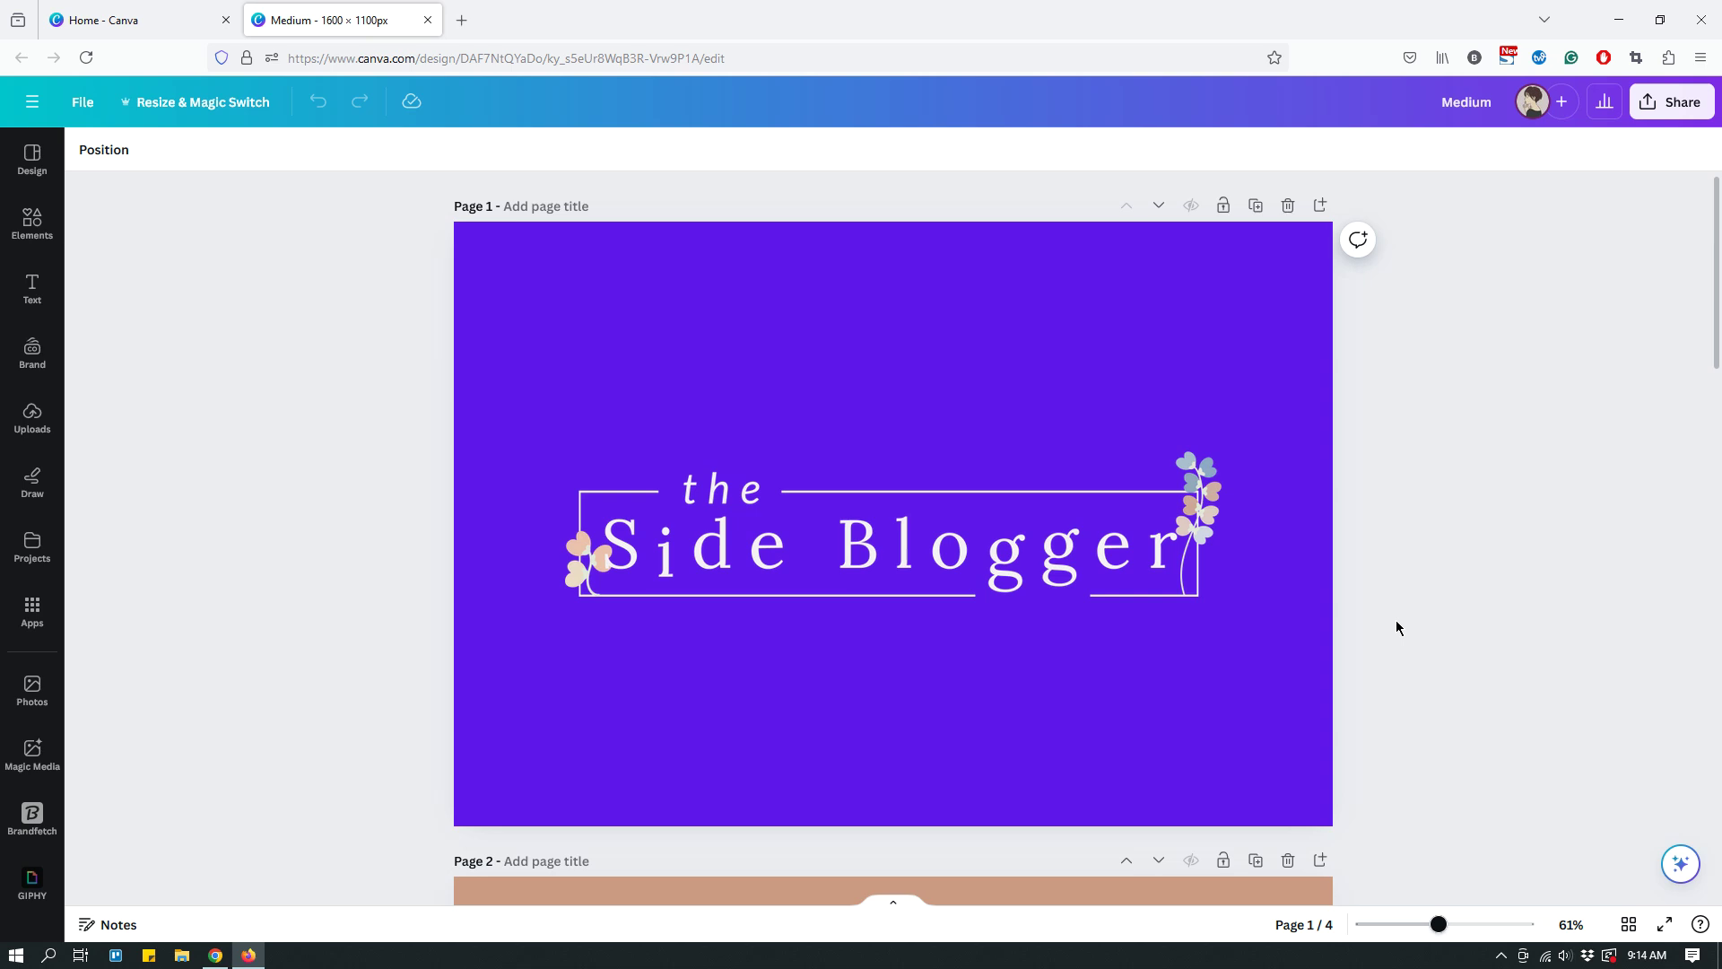
# Close the Medium design tab and browse the recent designs on the Home page.
pyautogui.click(428, 20)
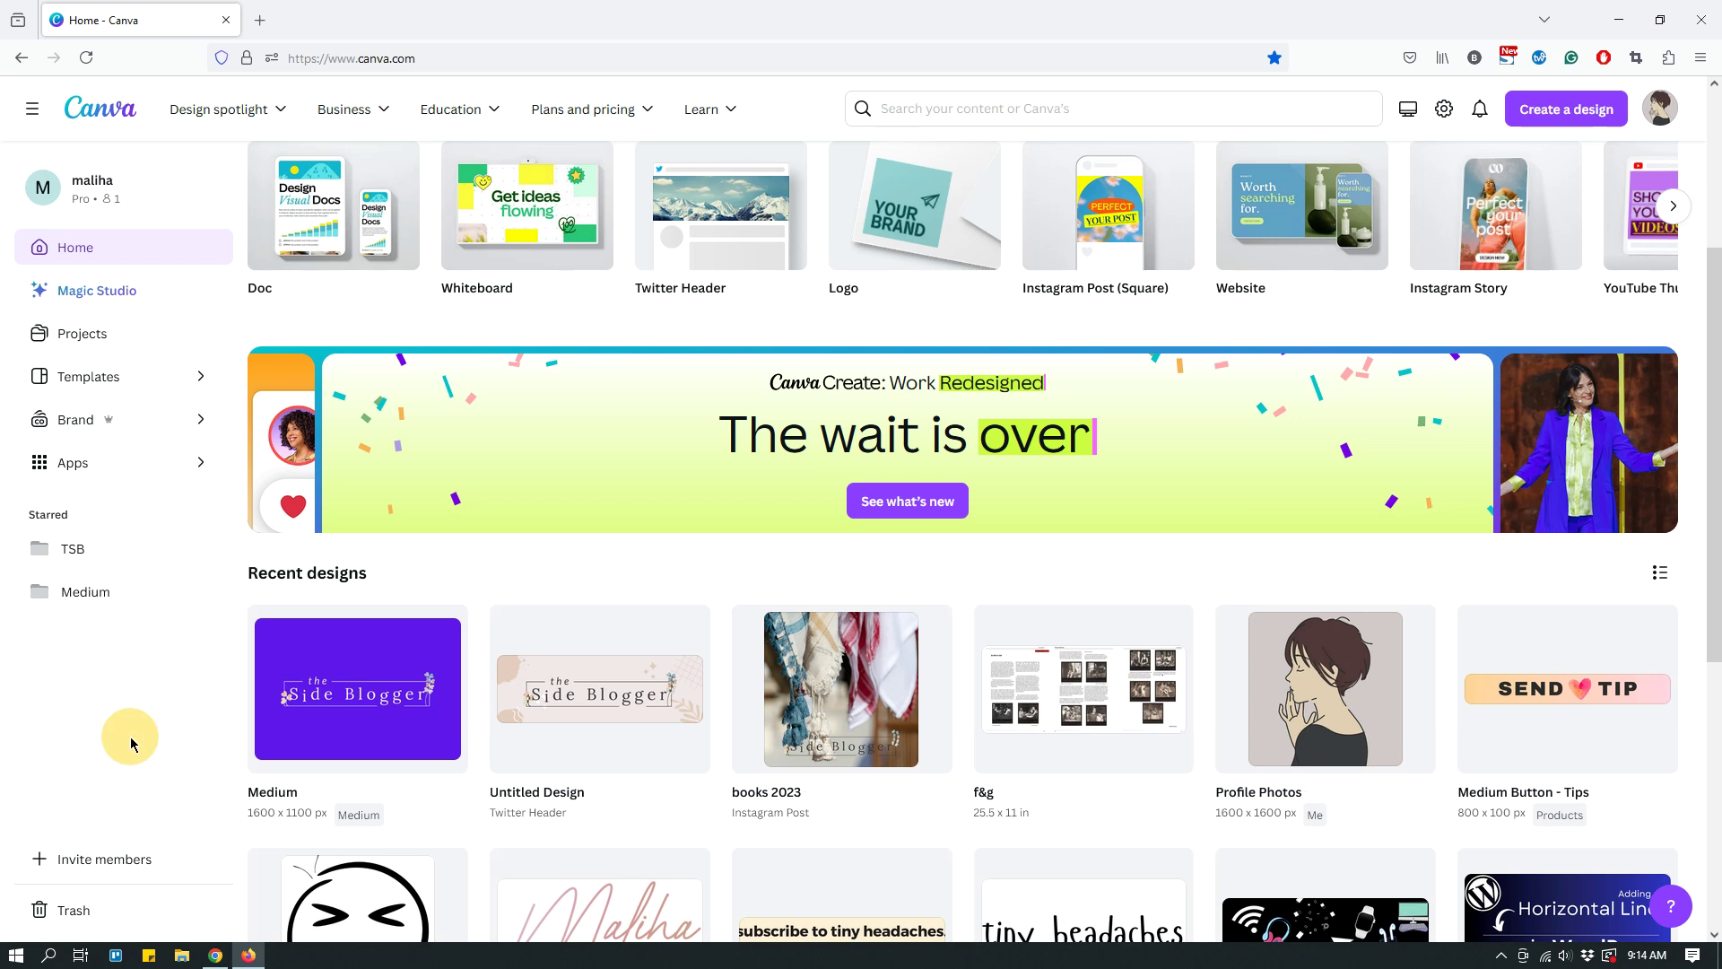
pyautogui.scroll(3, 951, 708)
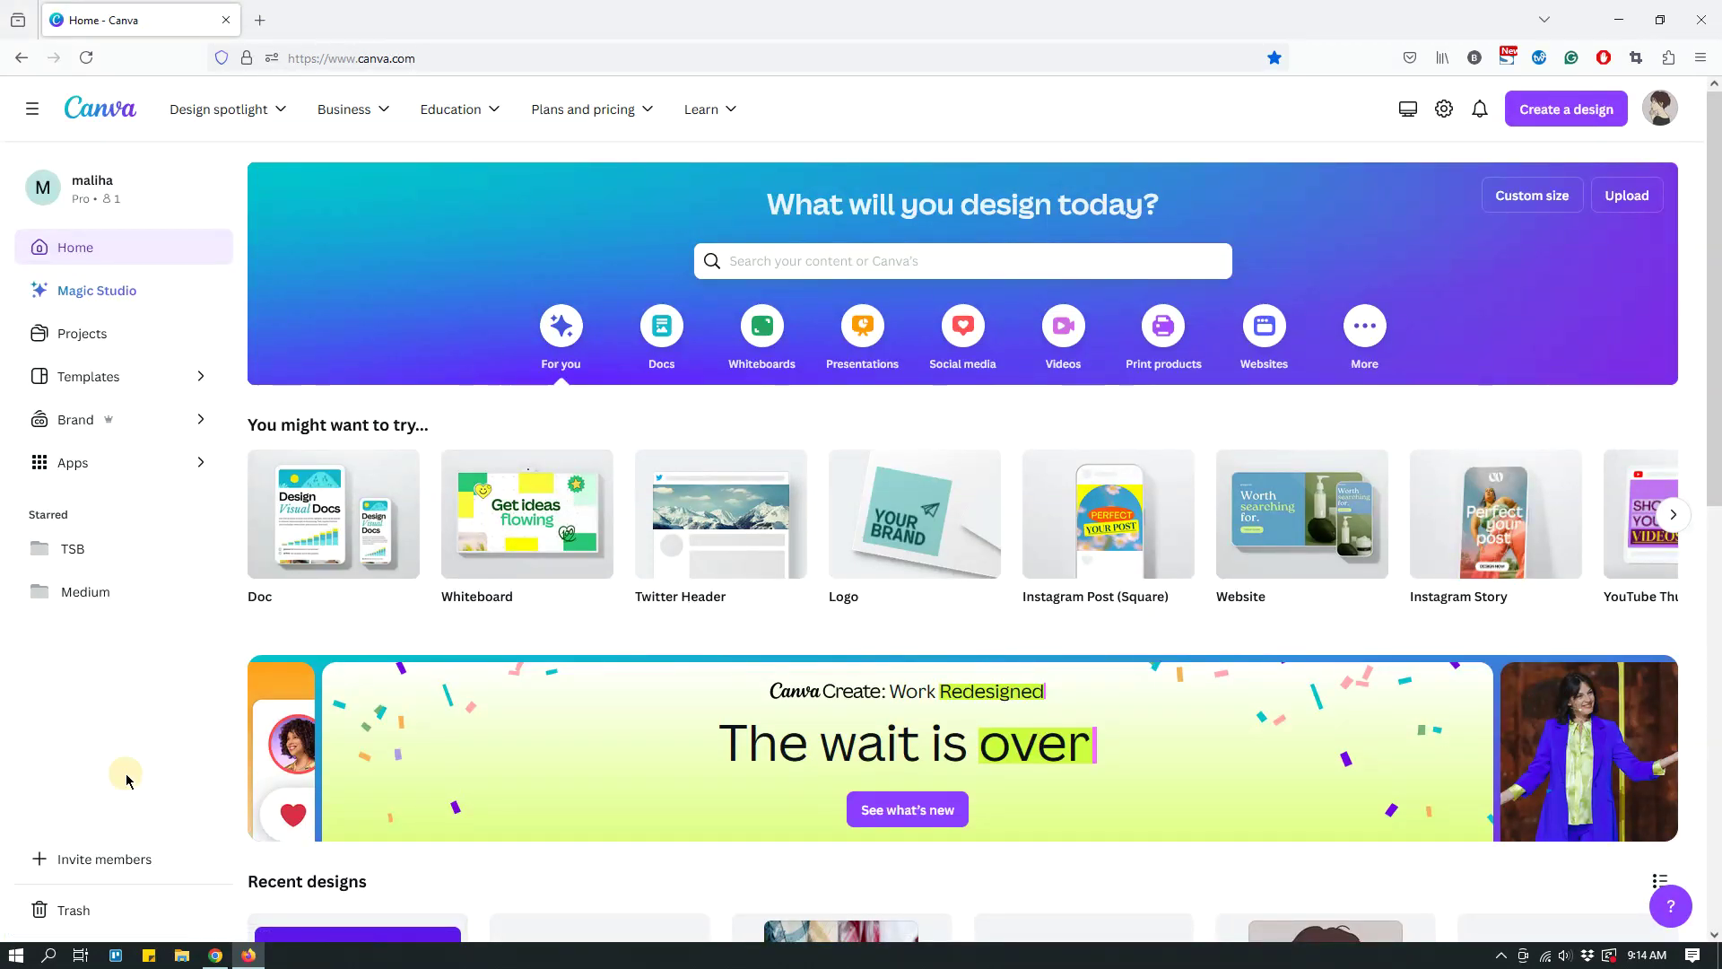
pyautogui.moveTo(859, 608)
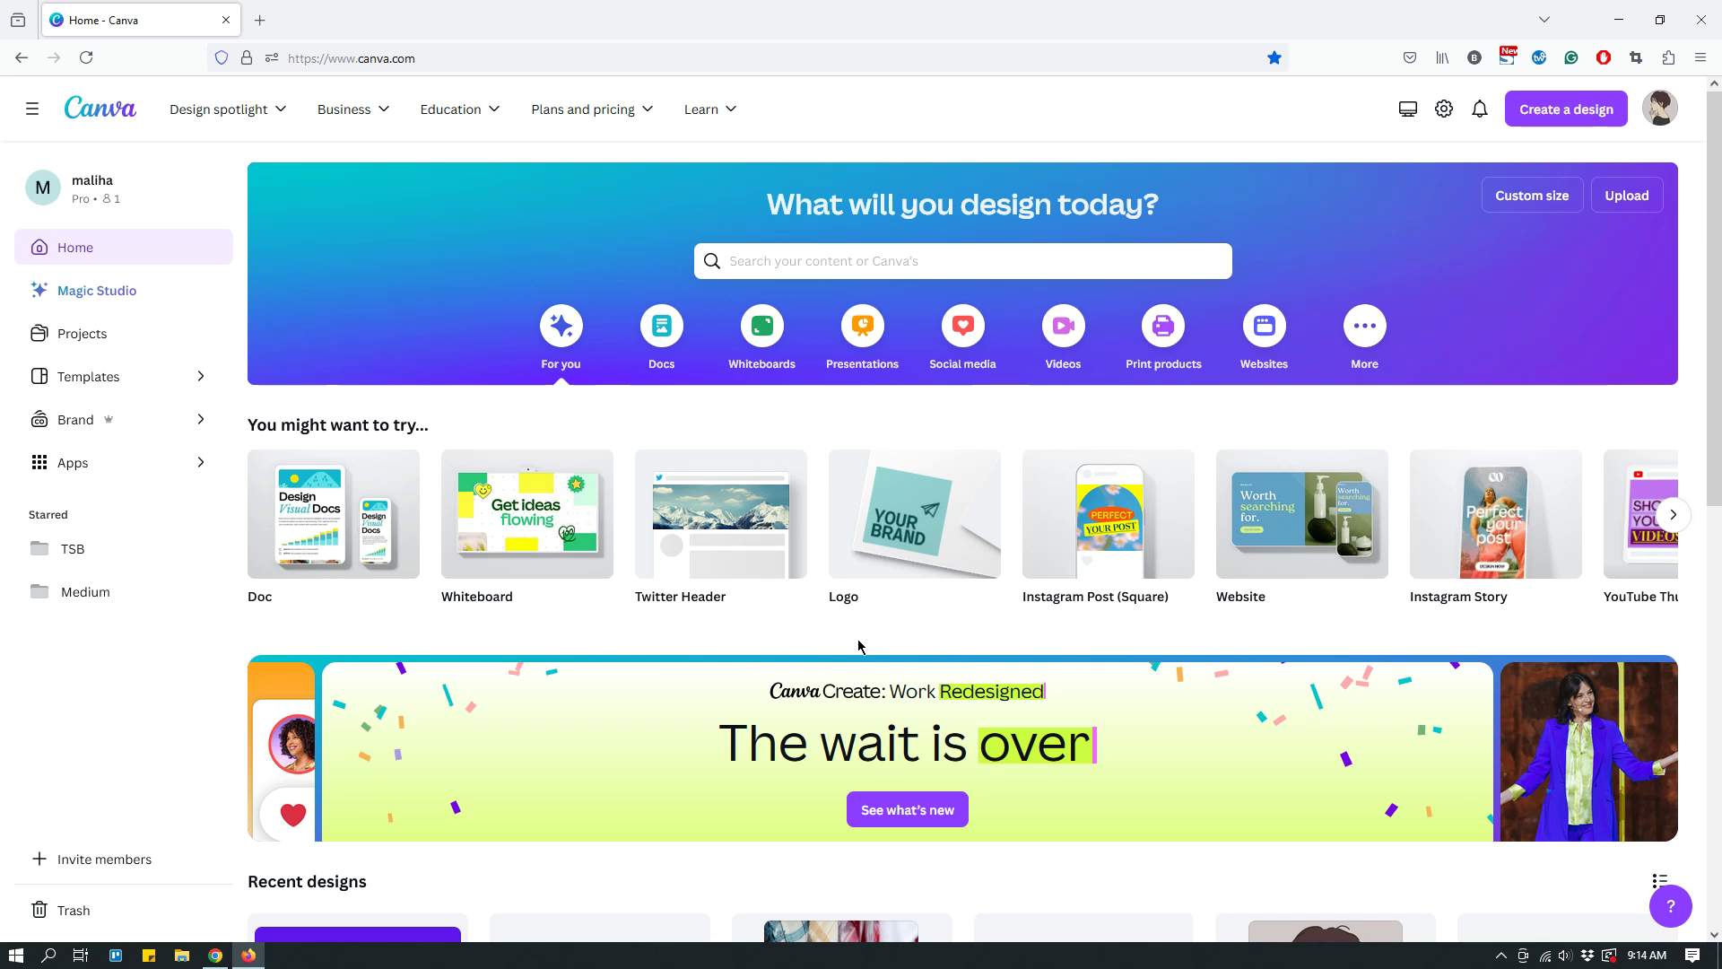
pyautogui.scroll(-2, 1155, 704)
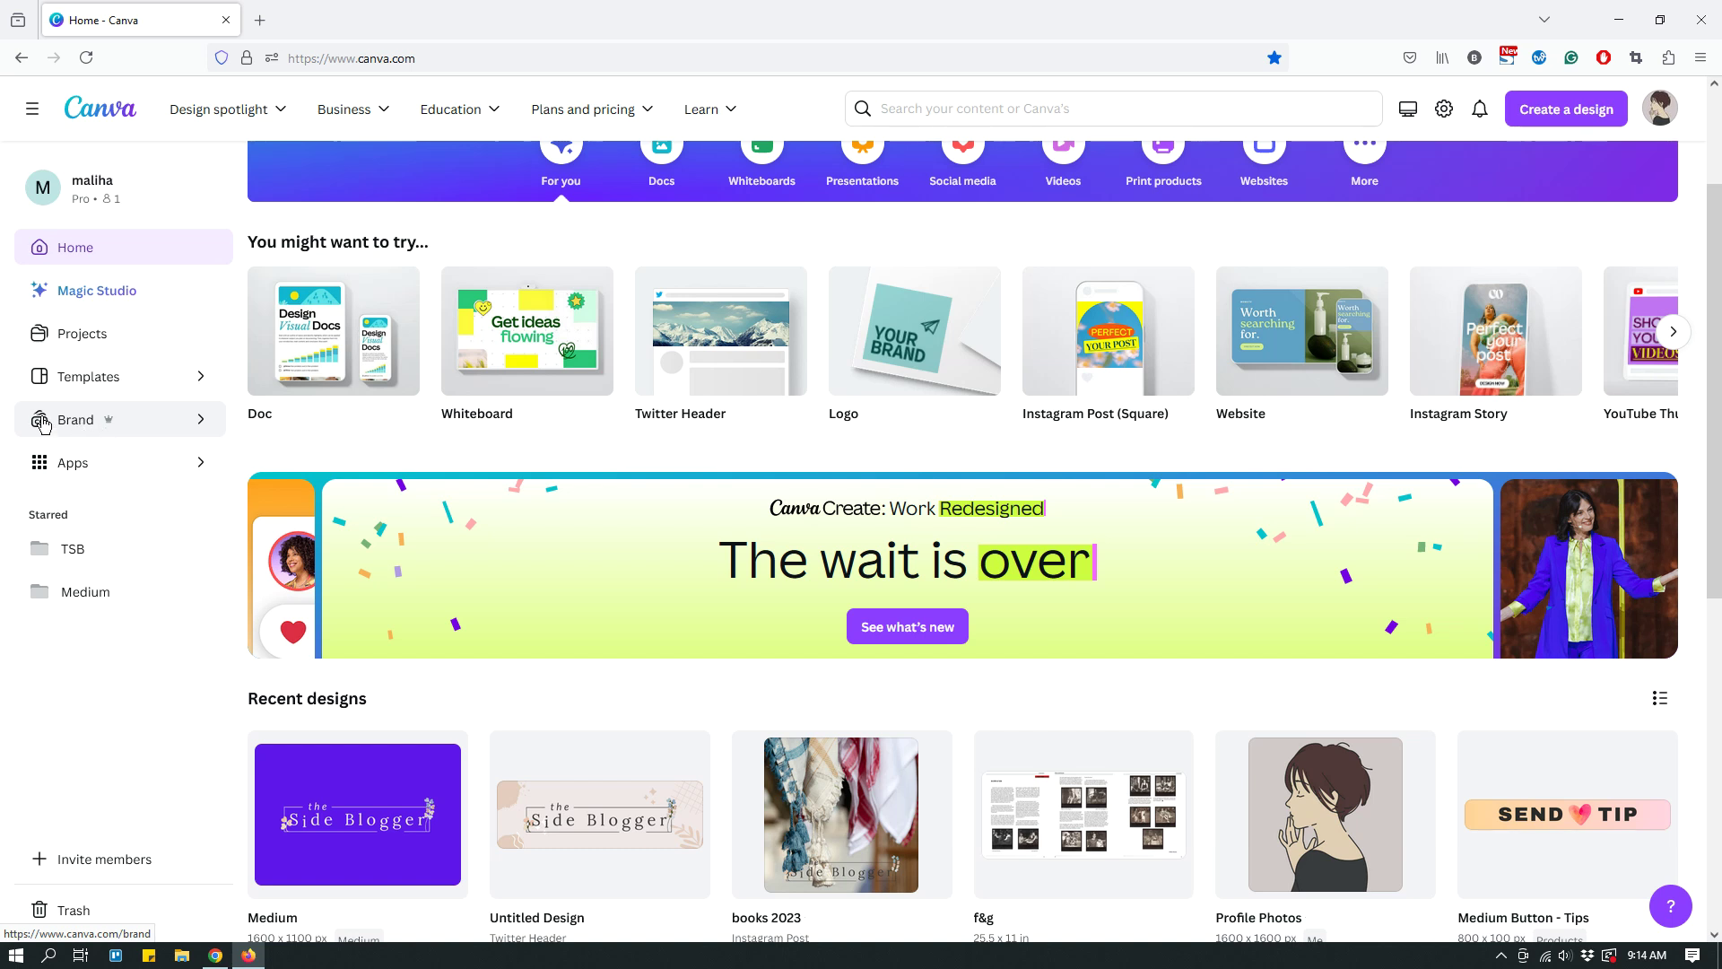
# Go to the Brand Kits page, then cancel the Create Brand Kit dialog.
pyautogui.click(94, 430)
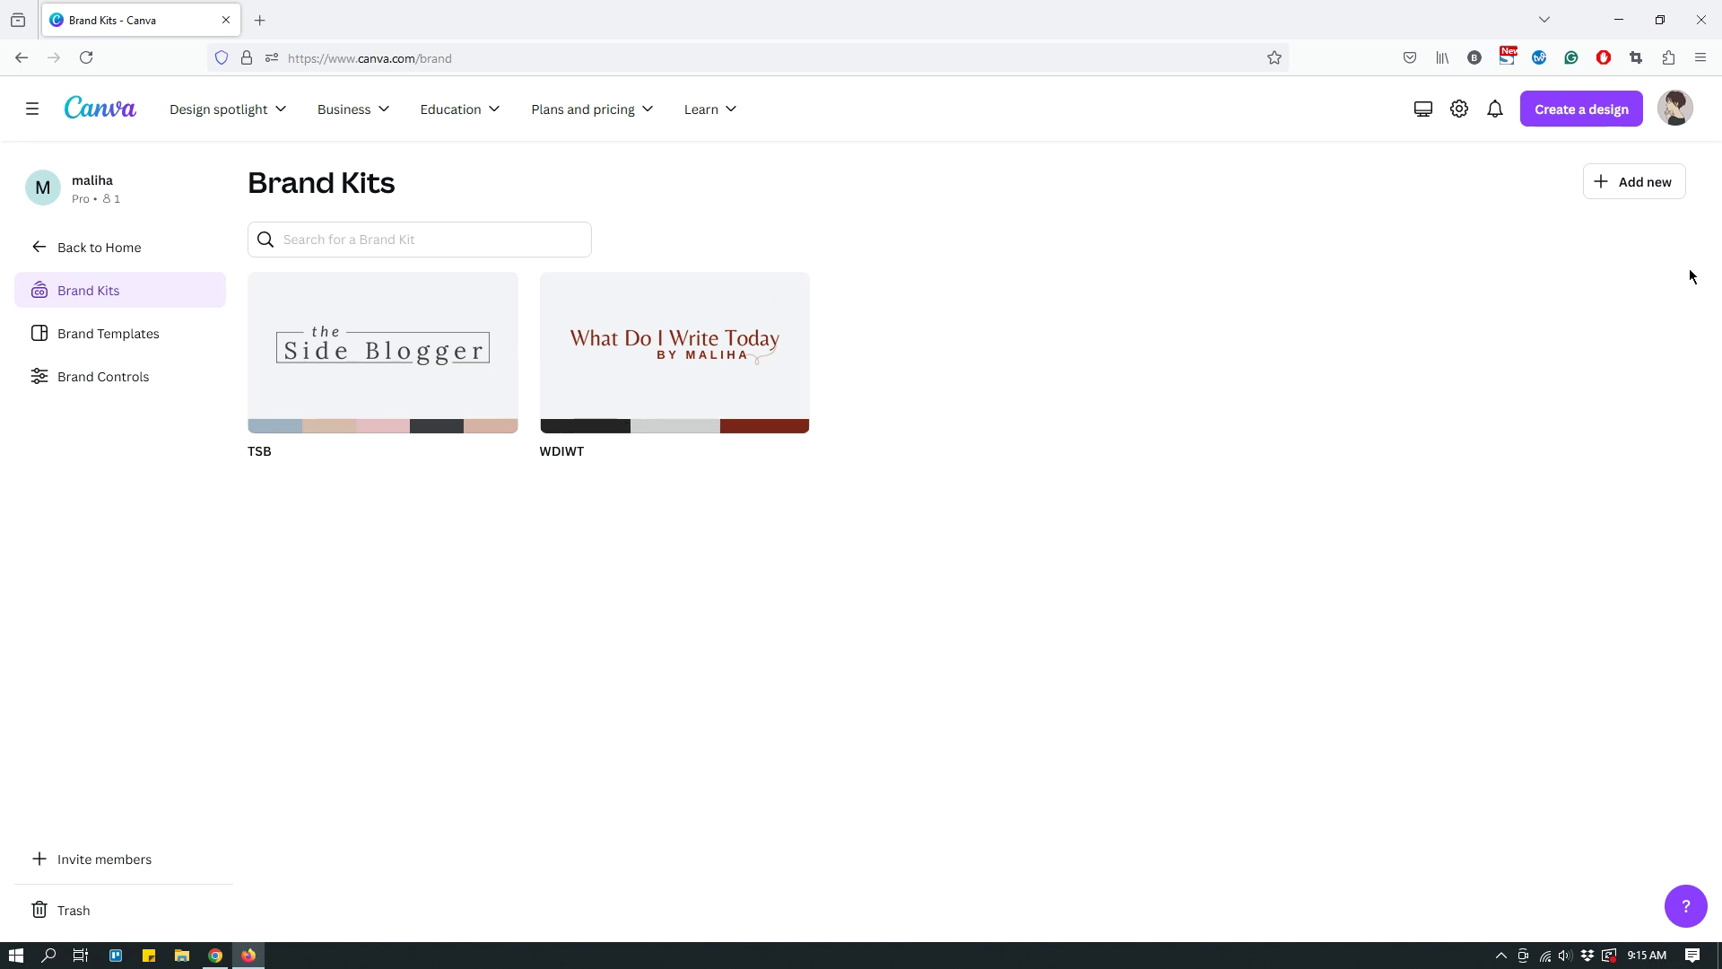
pyautogui.click(1645, 184)
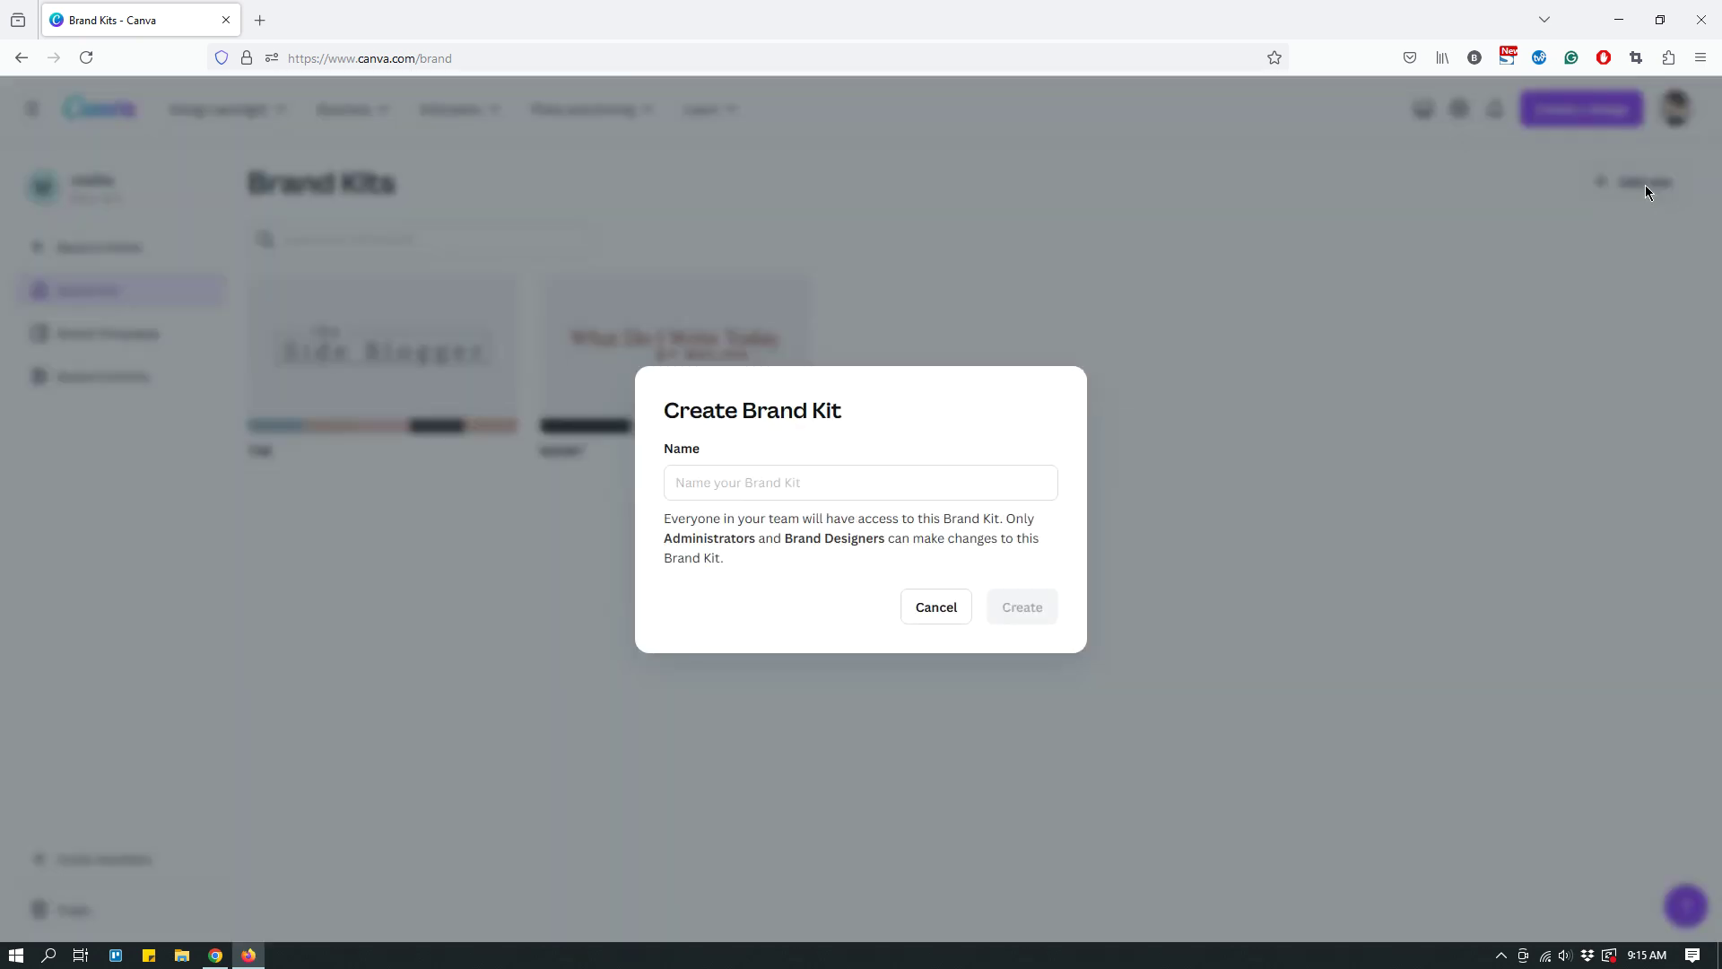
pyautogui.click(926, 623)
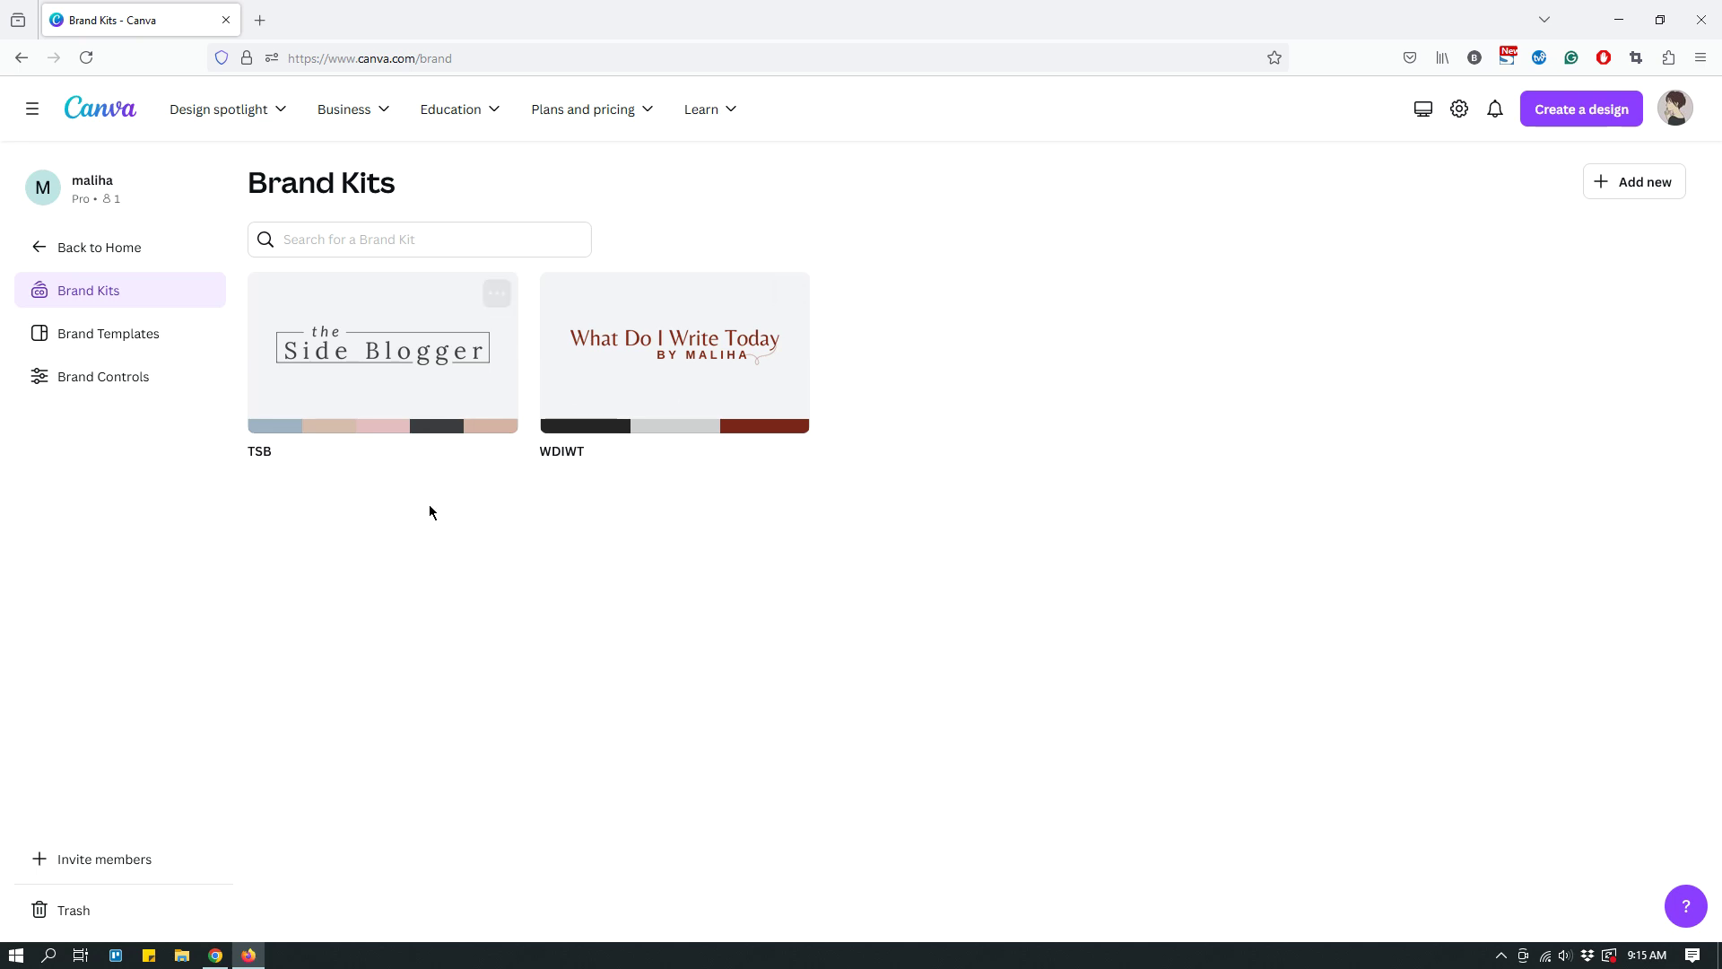
# Open the TSB brand kit and review its logos, colour palette, fonts and photos.
pyautogui.click(384, 391)
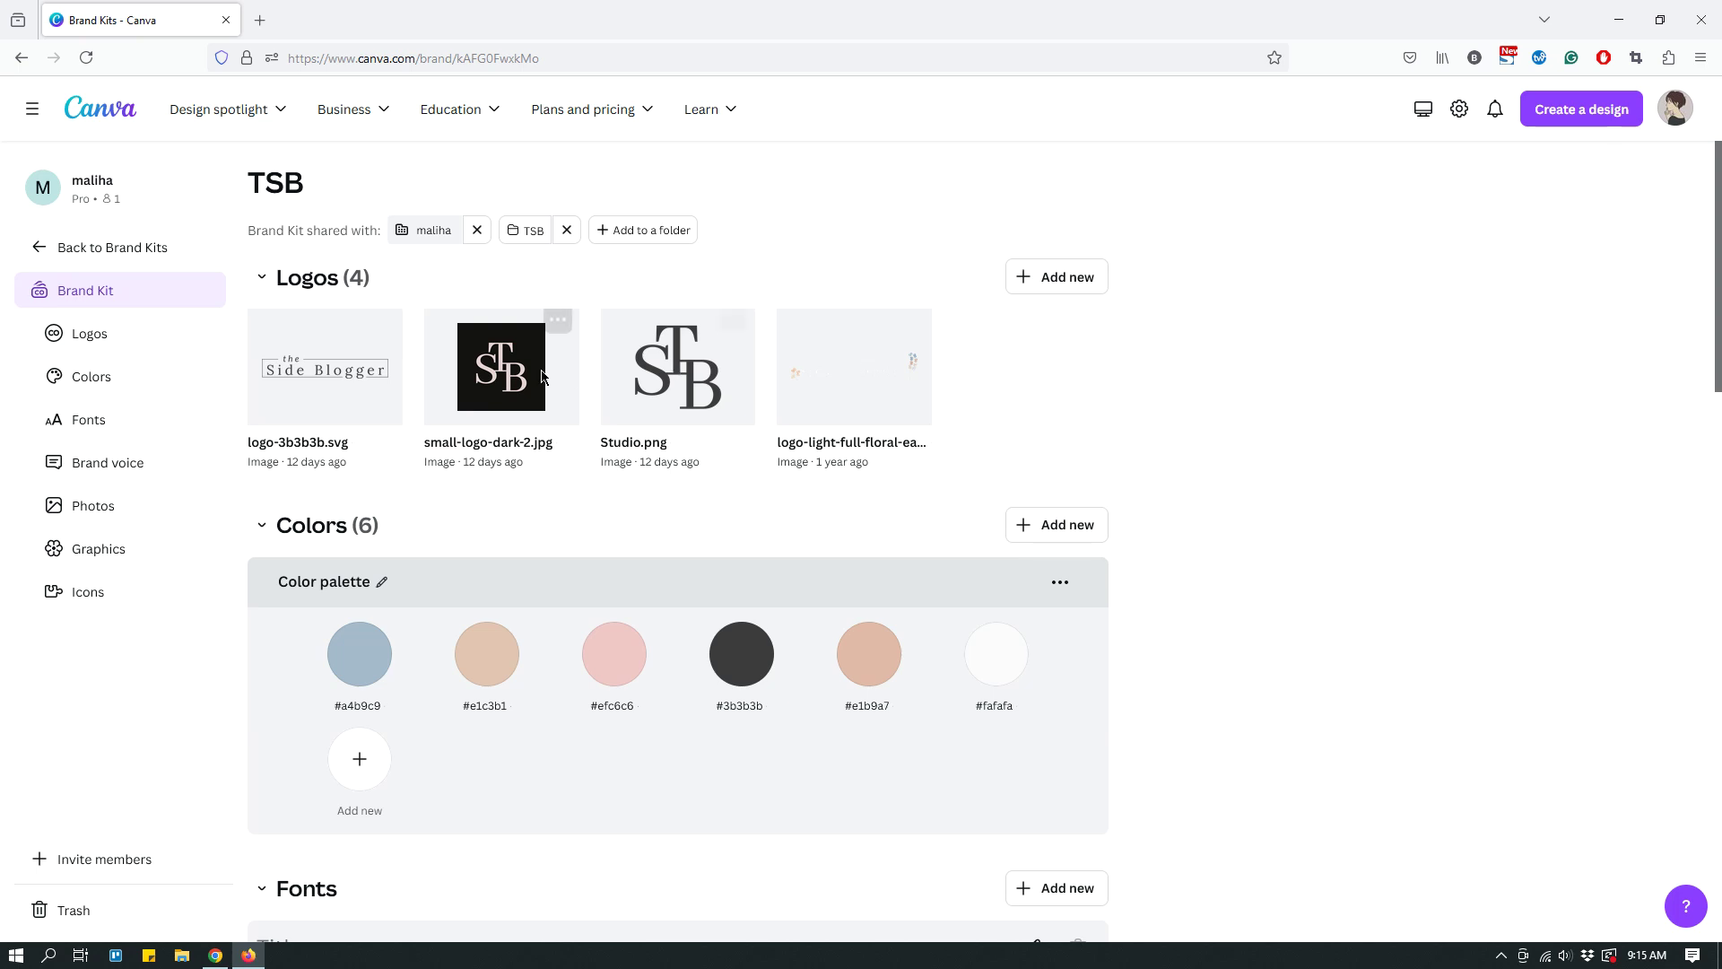
pyautogui.scroll(-2, 1145, 421)
pyautogui.scroll(-7, 1306, 425)
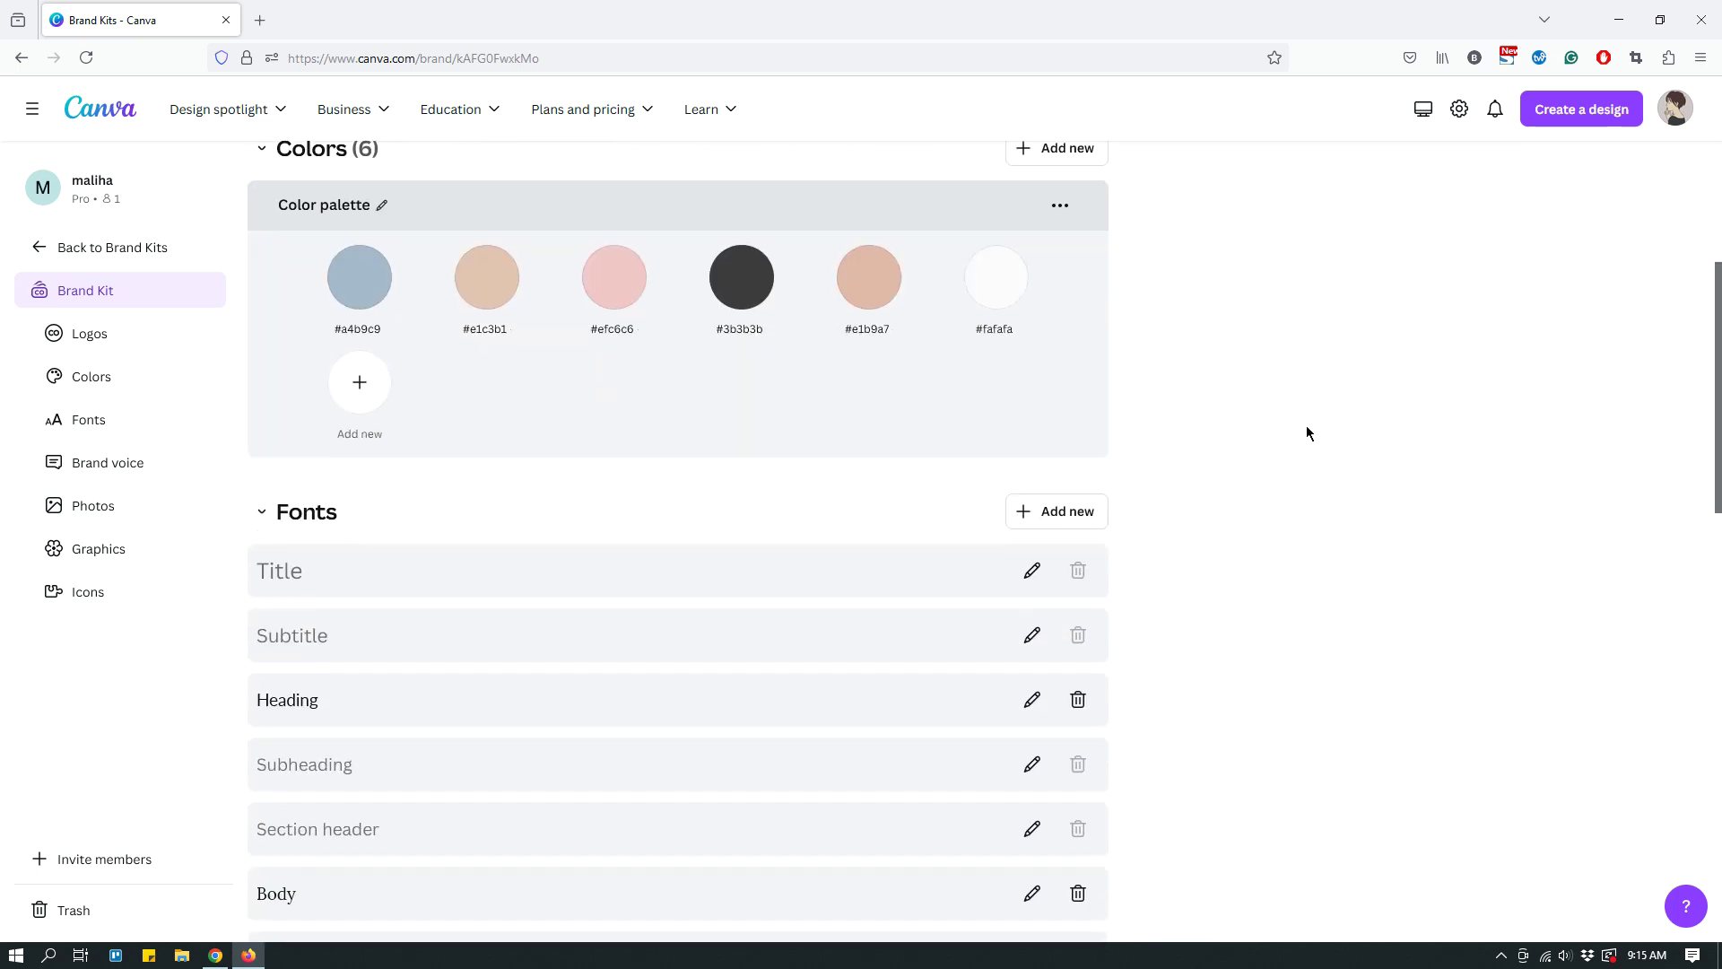
pyautogui.scroll(-7, 1277, 429)
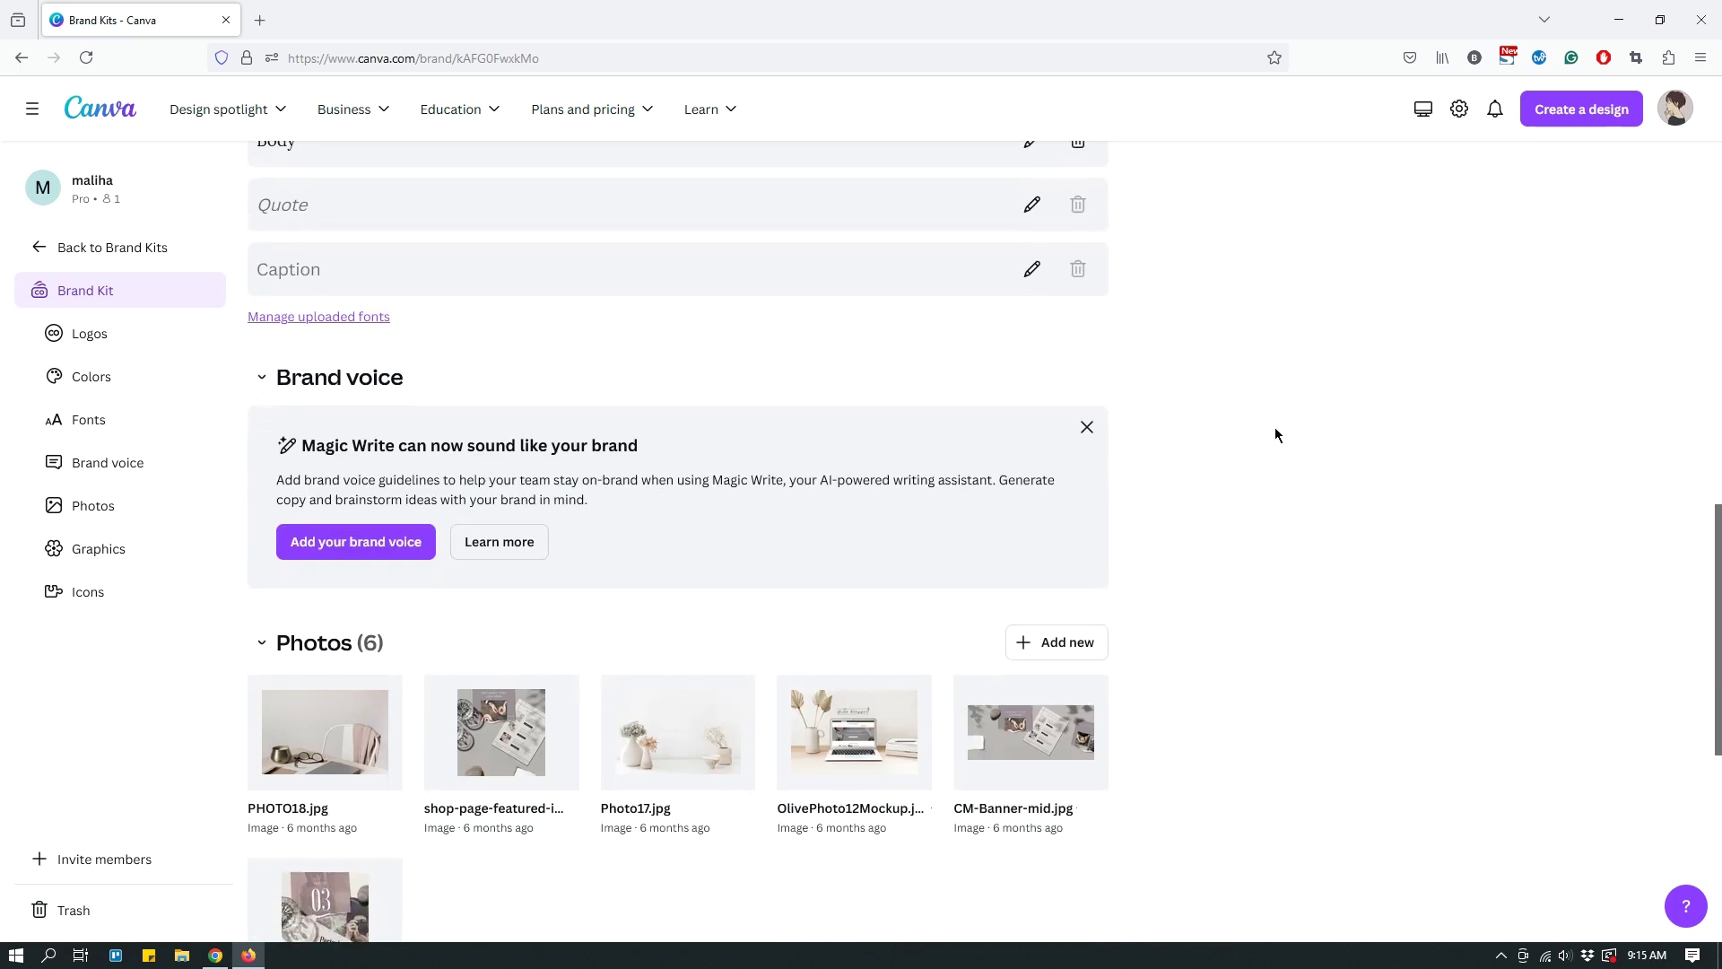
pyautogui.scroll(13, 1256, 448)
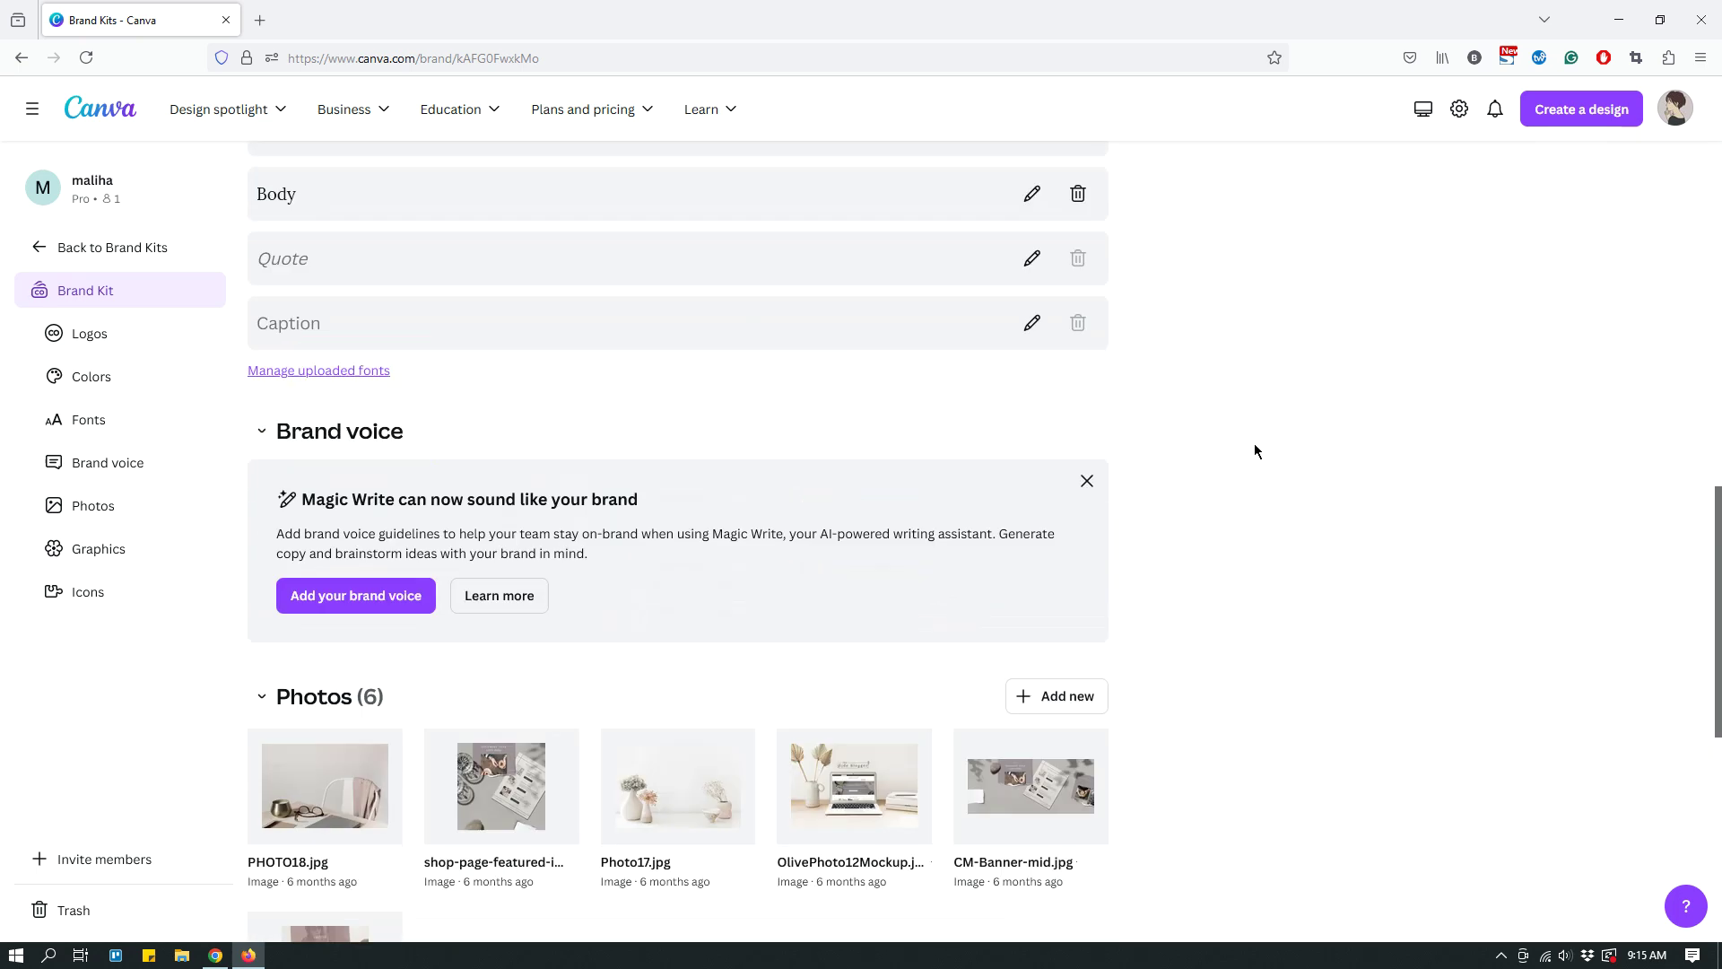
pyautogui.scroll(2, 1241, 453)
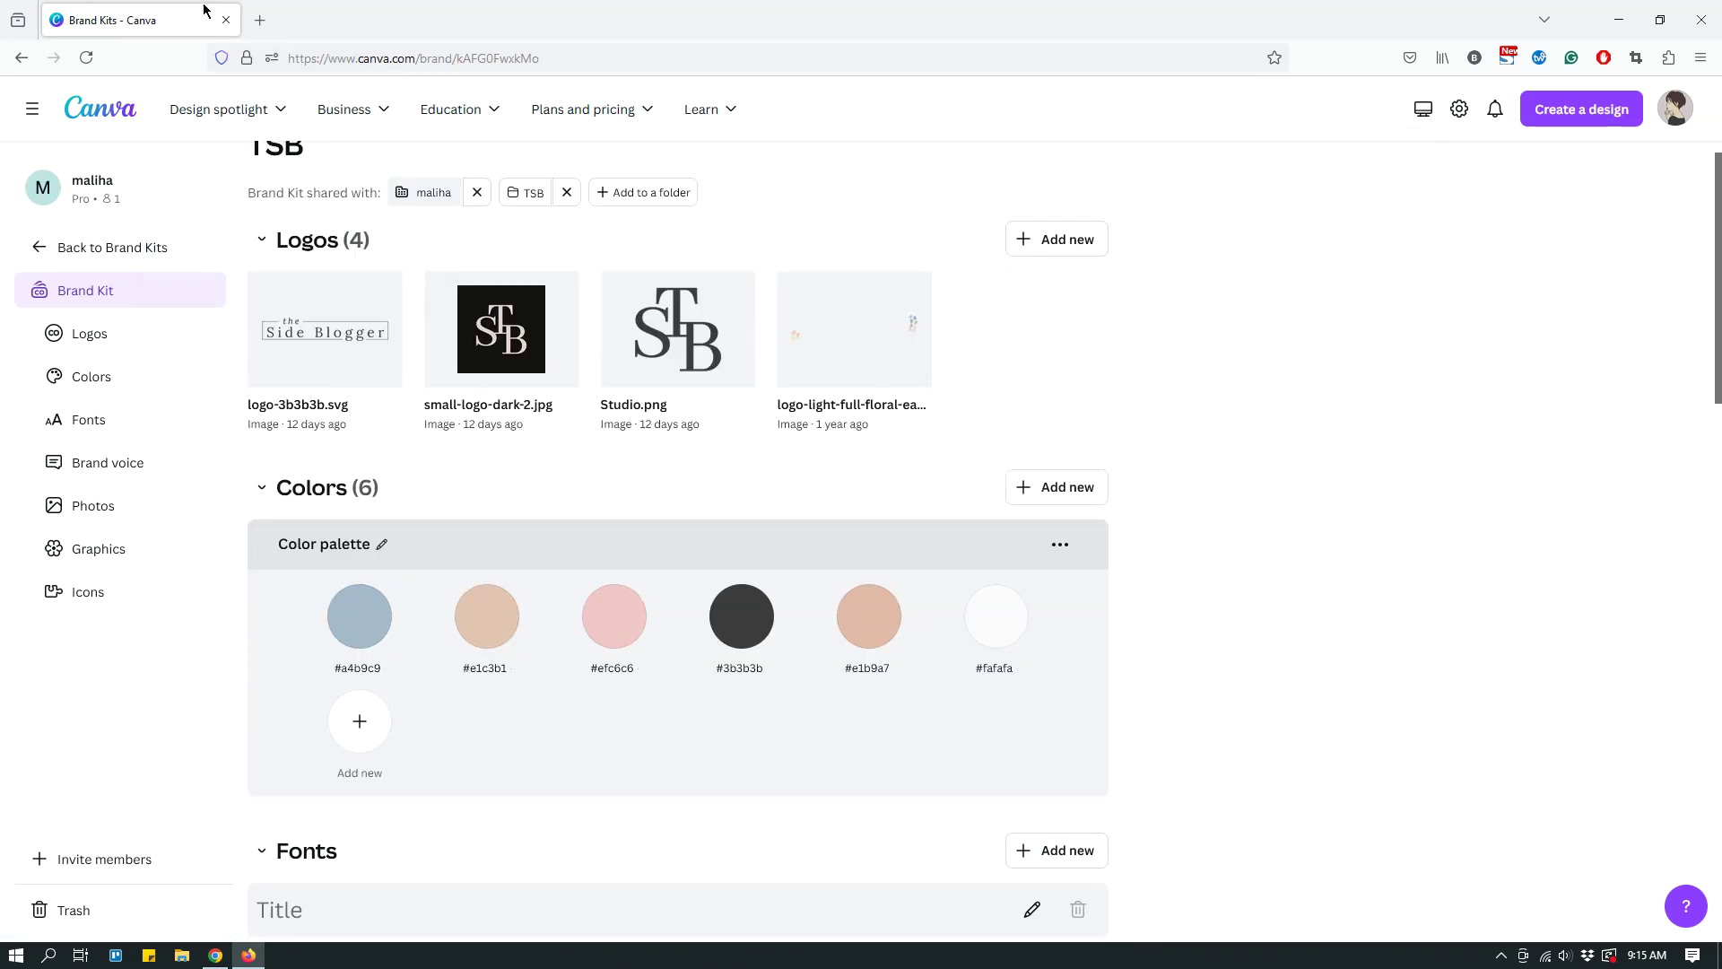
# In a new browser tab, load canva.com and list the design types to create.
pyautogui.click(261, 20)
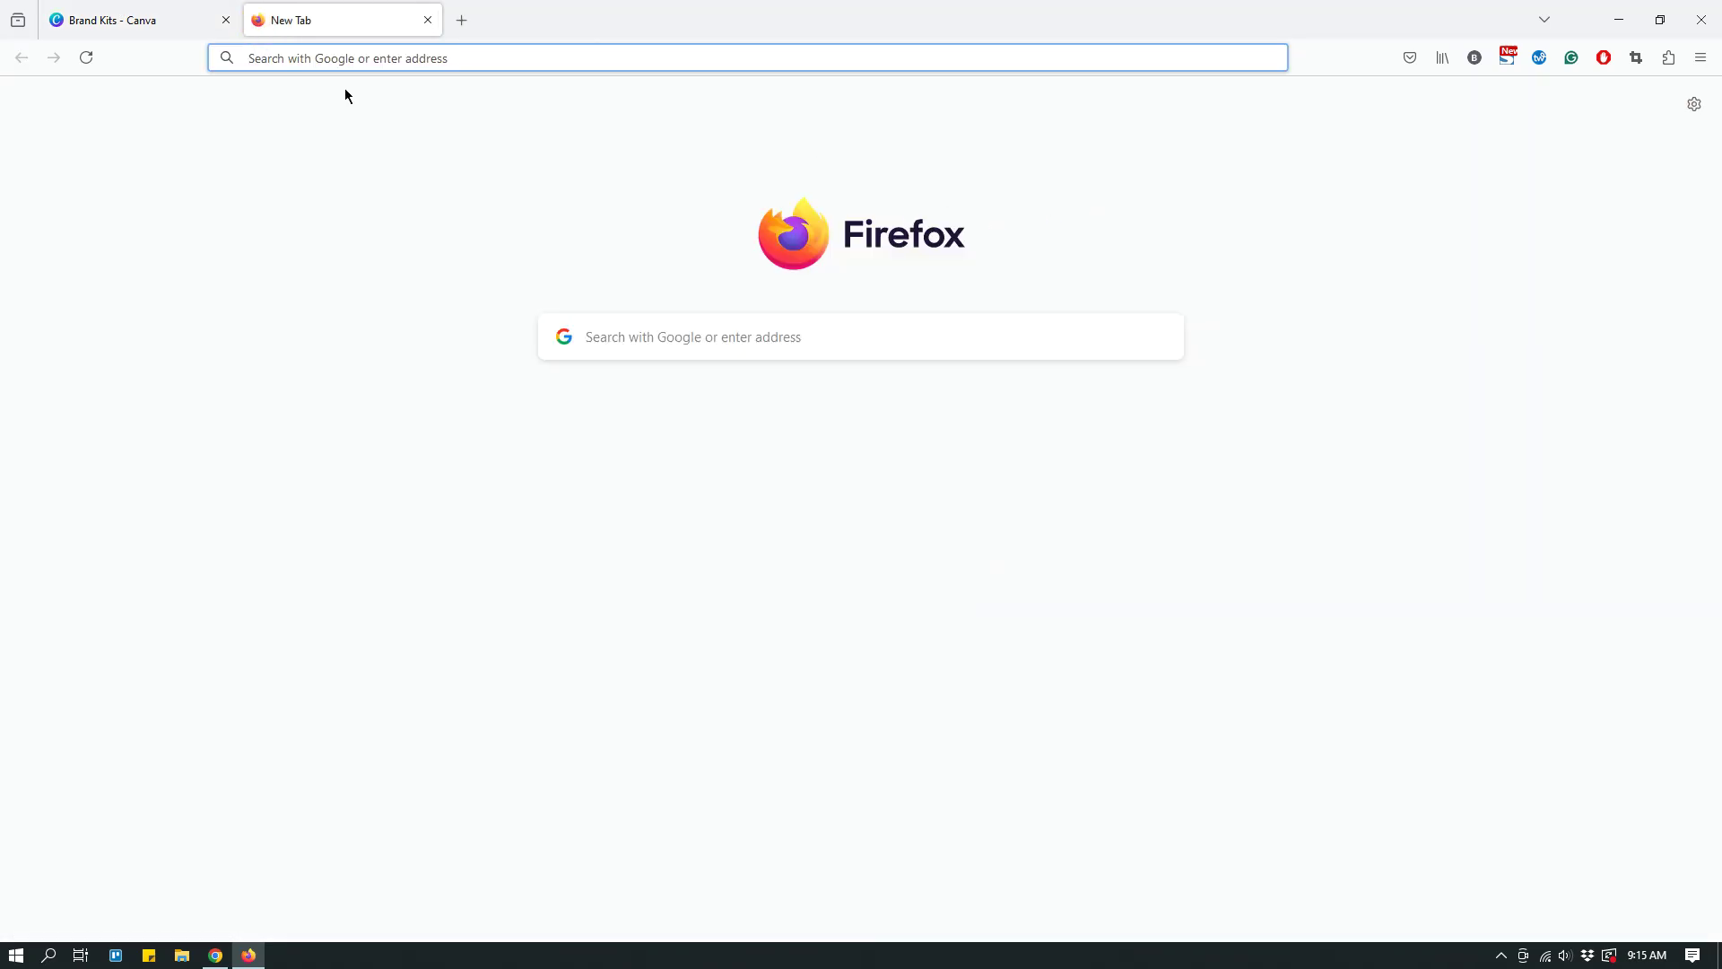
pyautogui.click(325, 58)
pyautogui.write('canva.com')
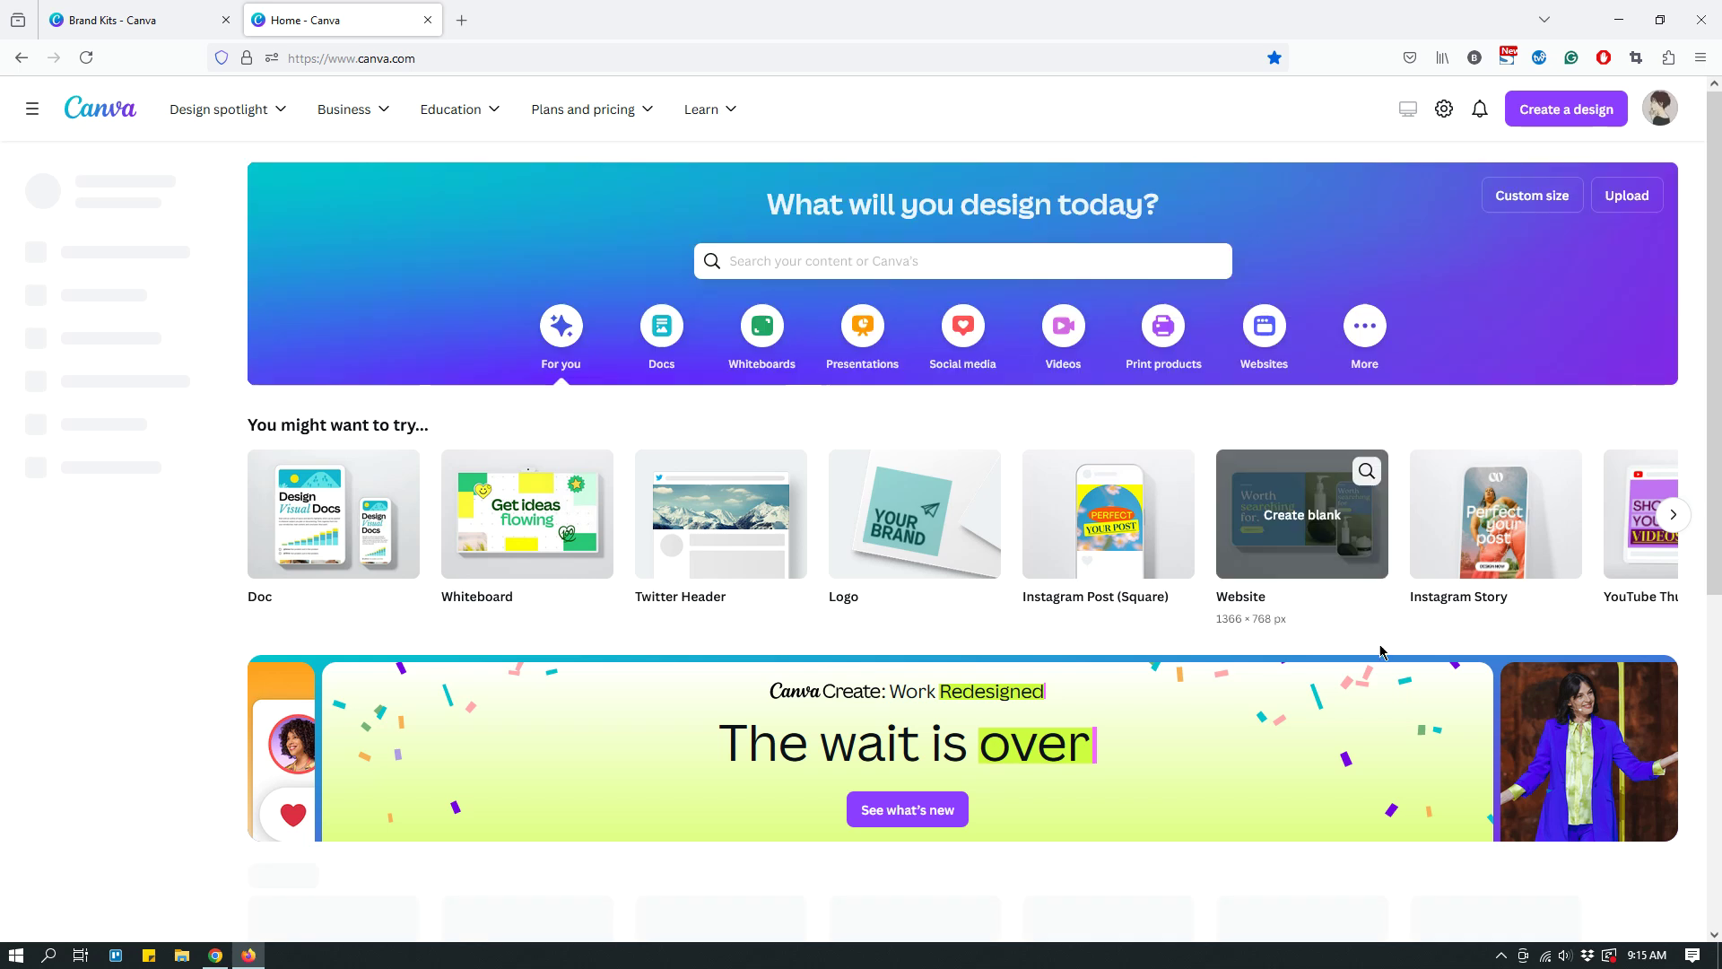
pyautogui.scroll(-5, 1254, 682)
pyautogui.moveTo(1709, 482); pyautogui.dragTo(1709, 297)
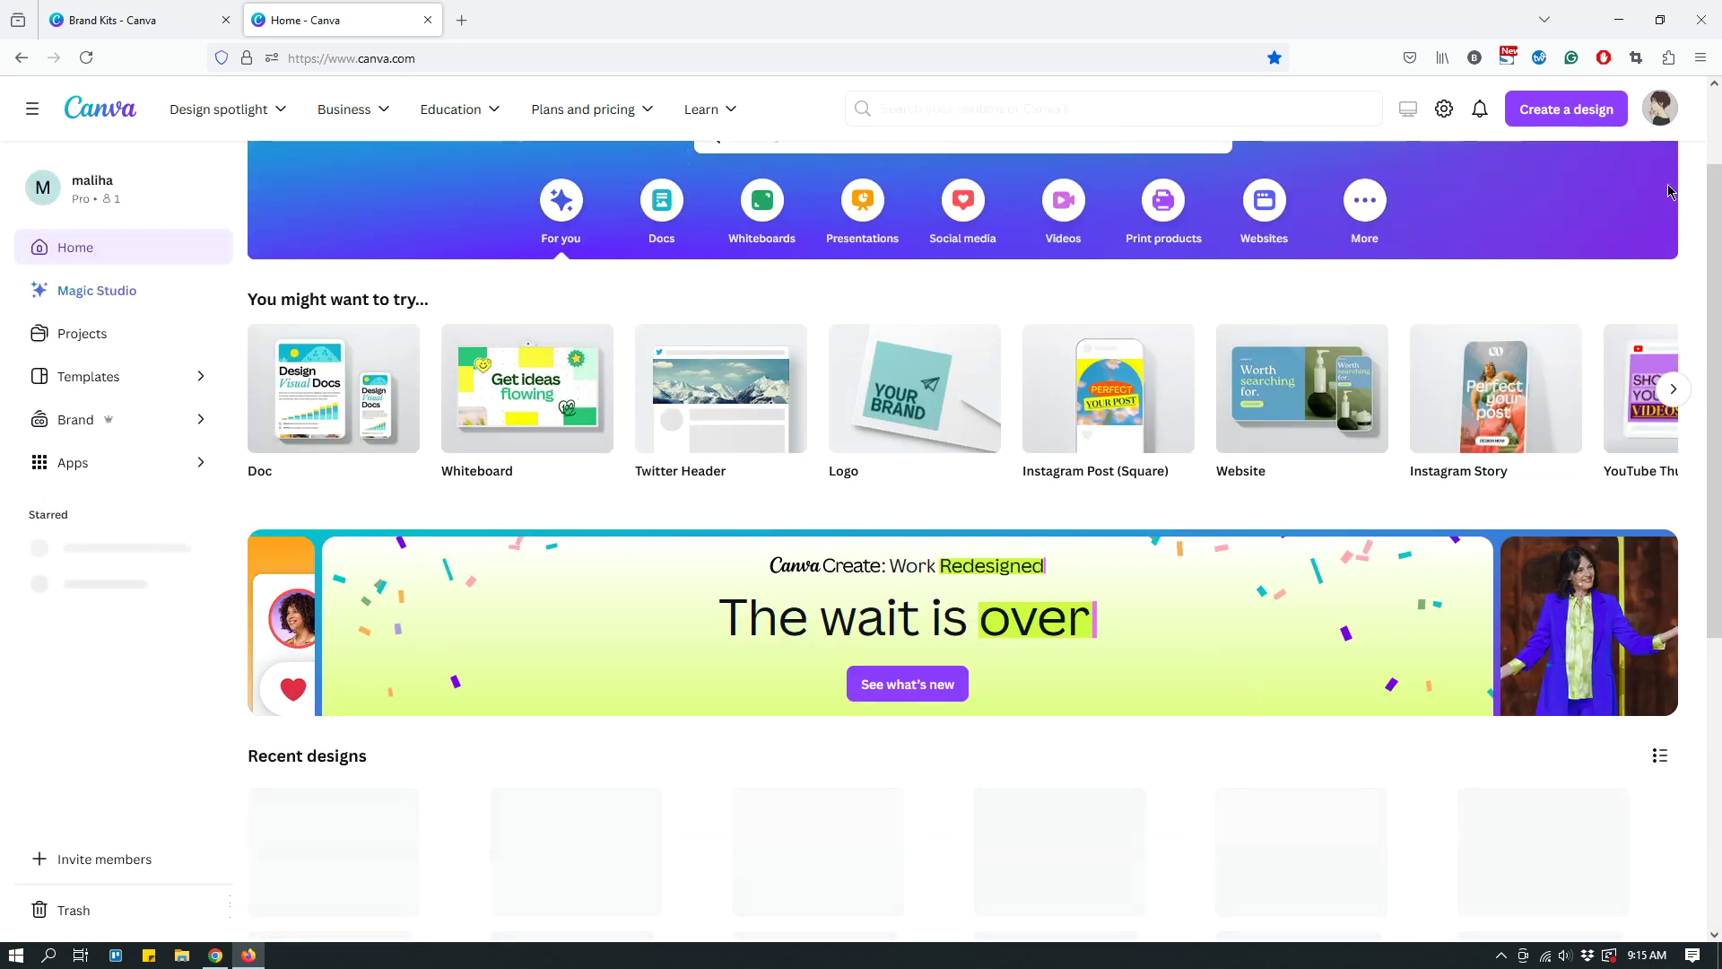
pyautogui.click(1566, 108)
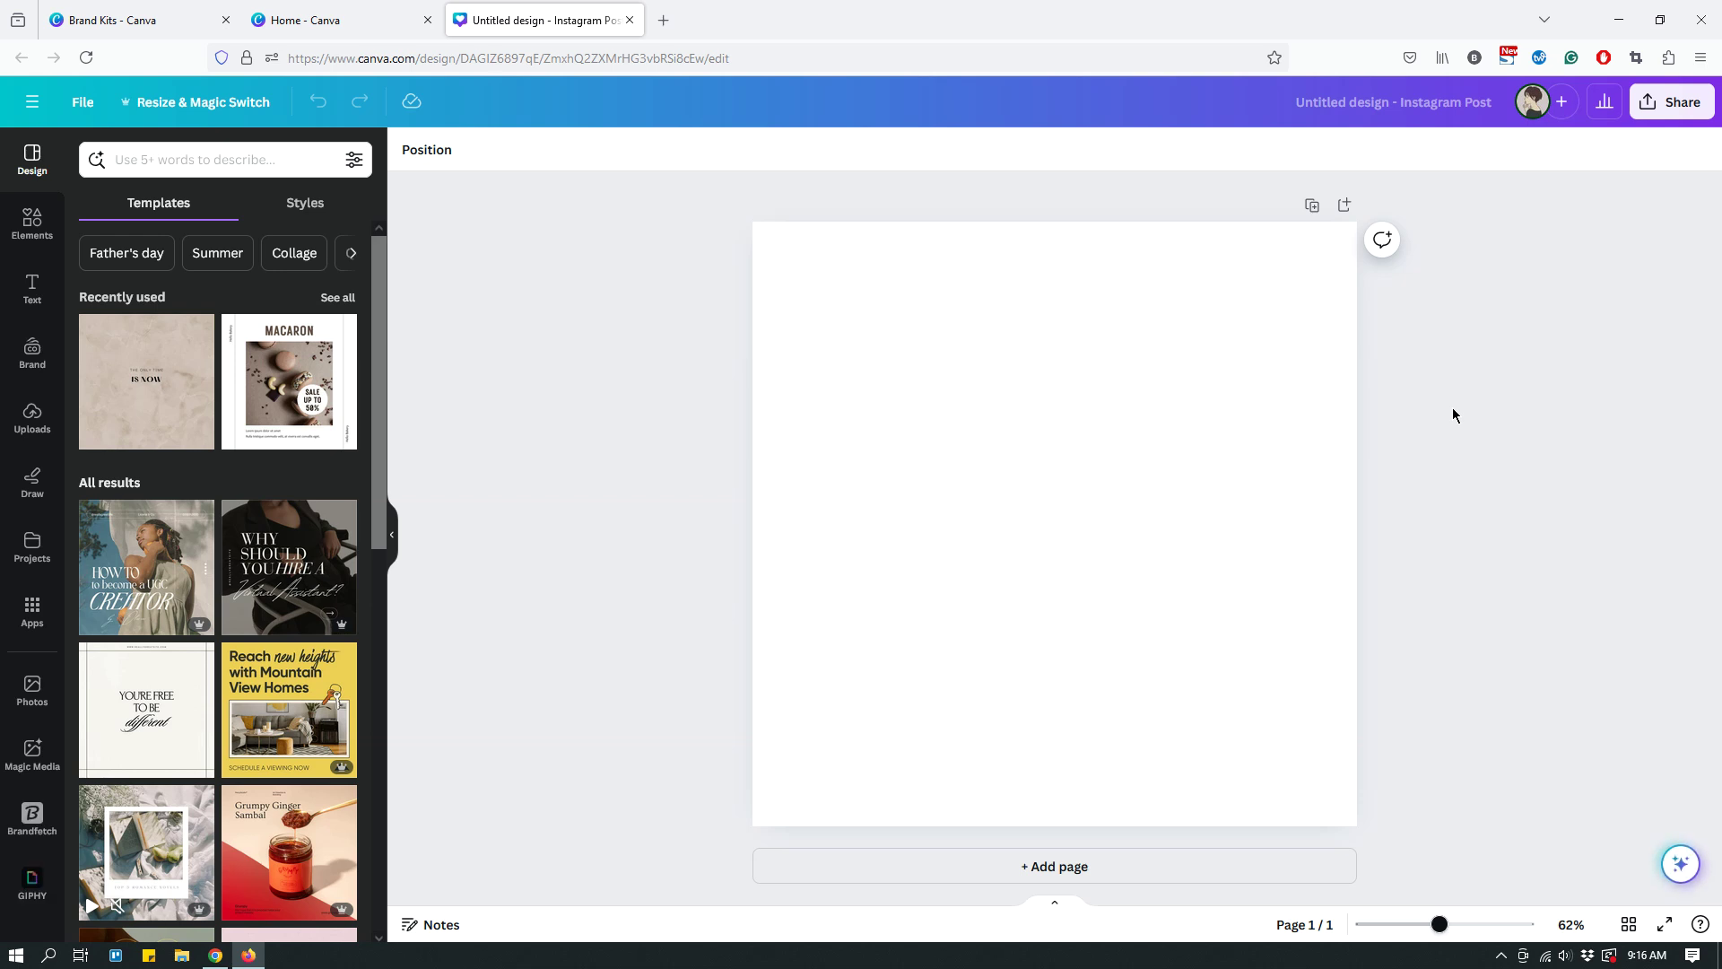
# Give the Instagram post a light blue background and show the TSB brand assets panel.
pyautogui.click(1080, 454)
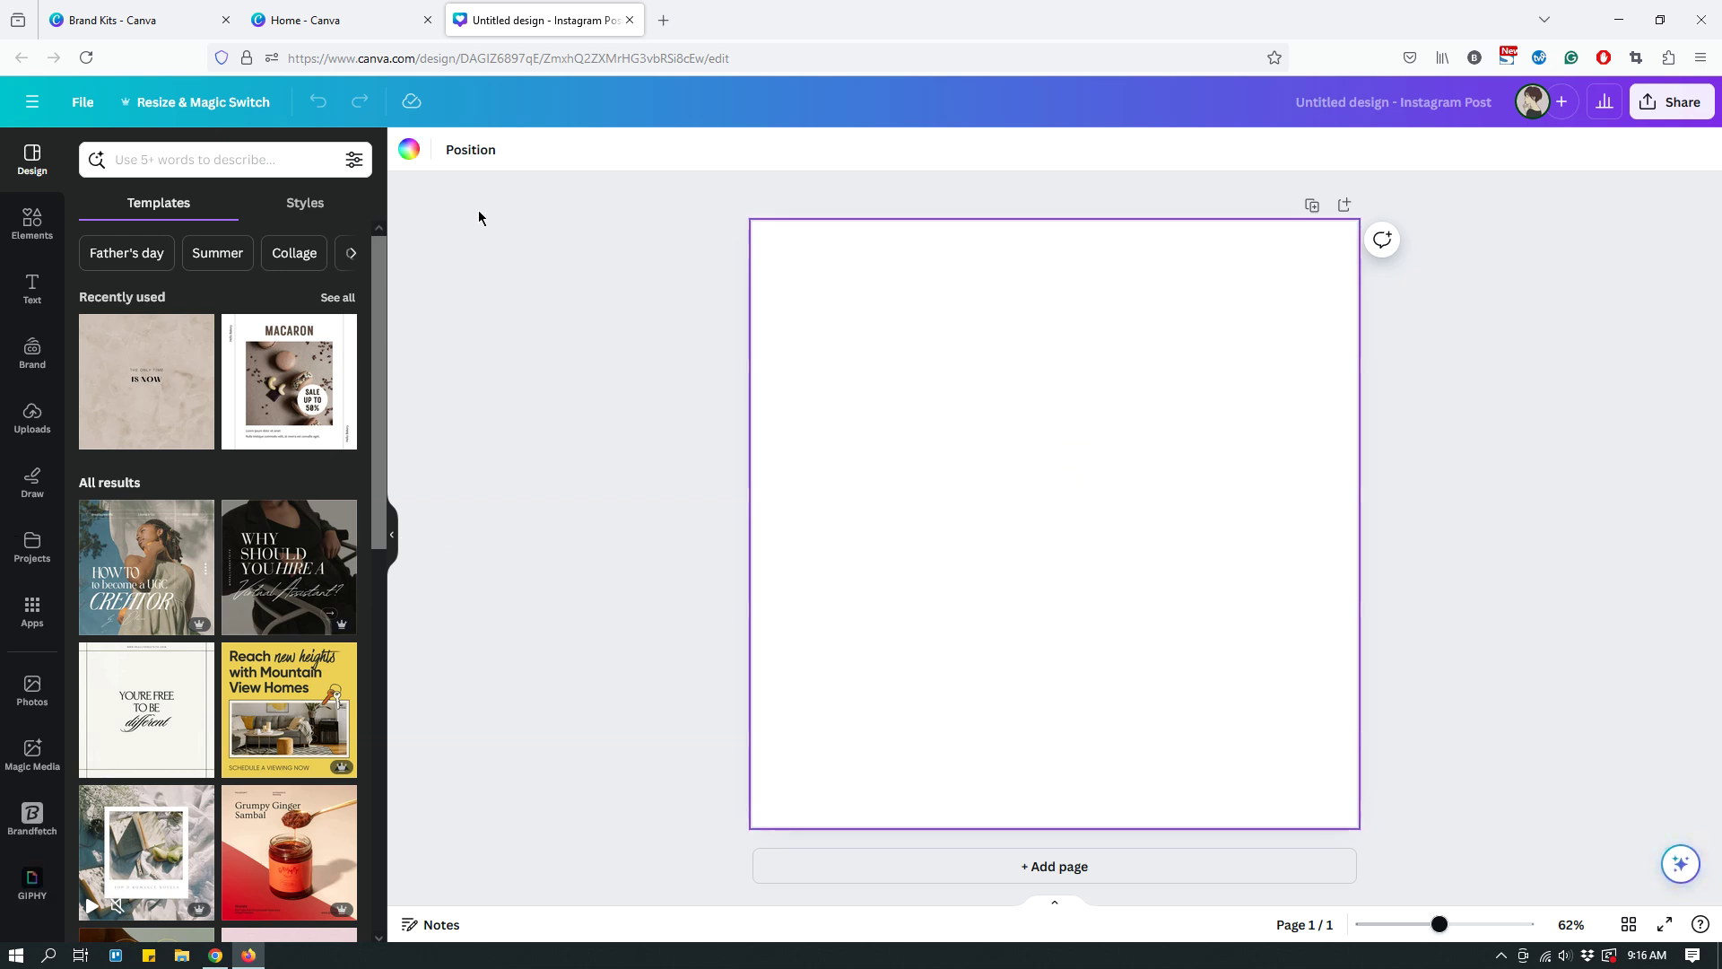
pyautogui.click(408, 150)
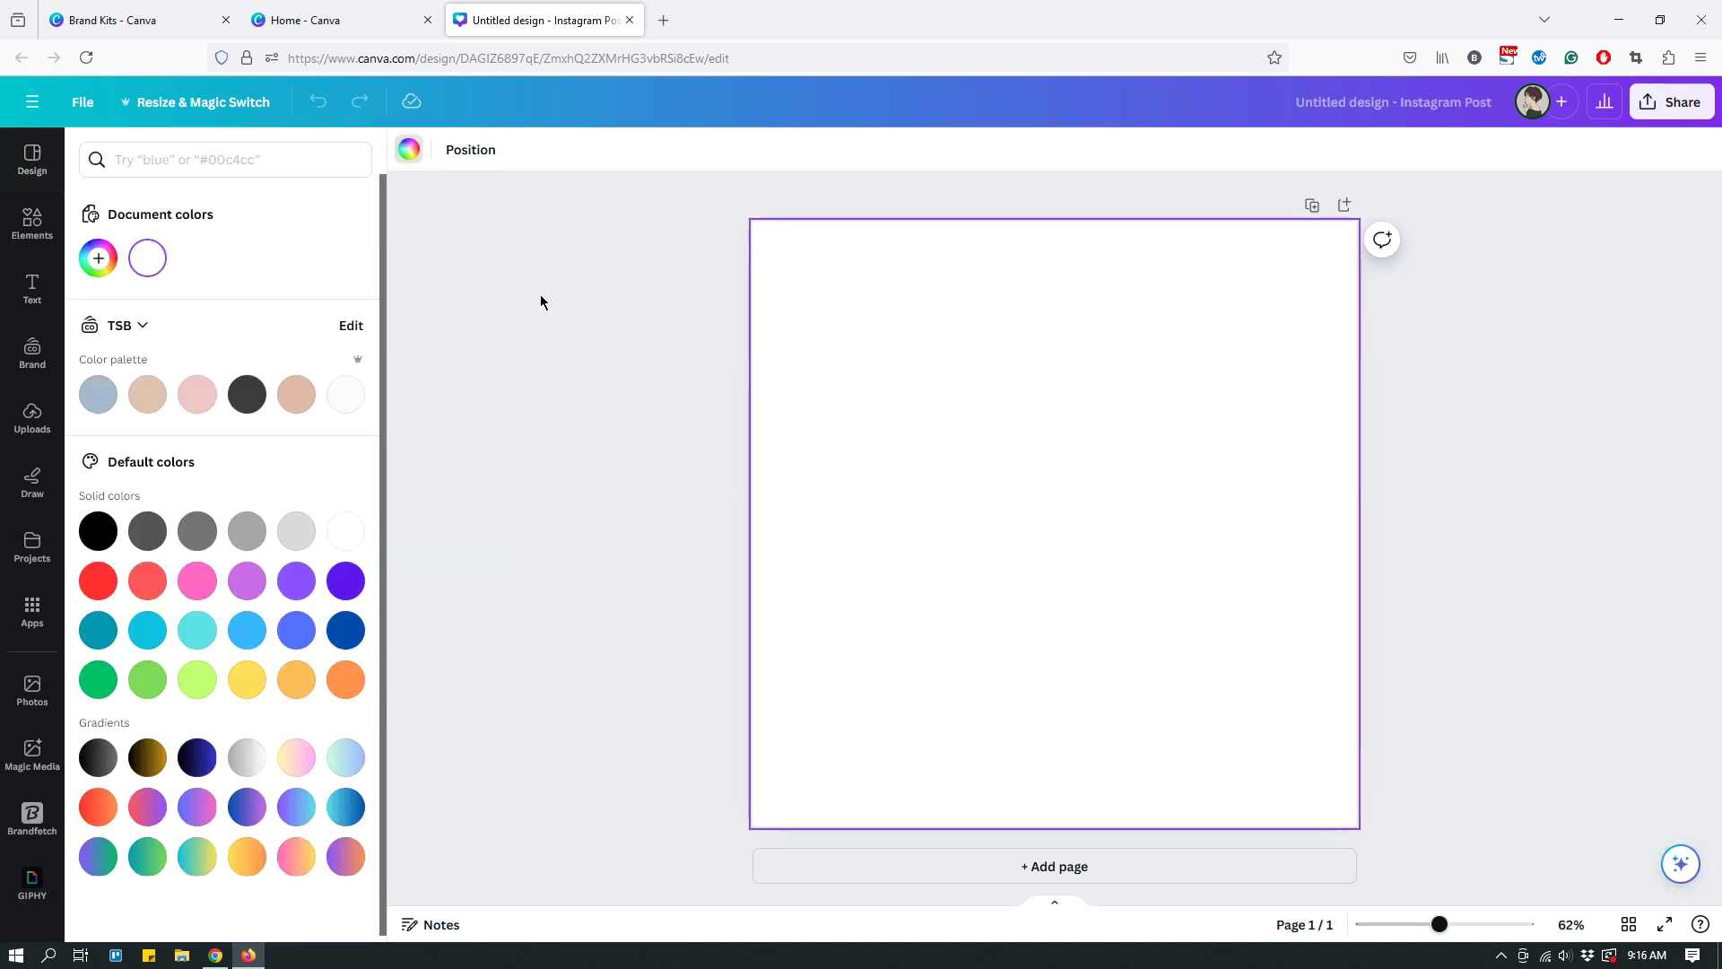
pyautogui.click(244, 633)
pyautogui.click(1519, 379)
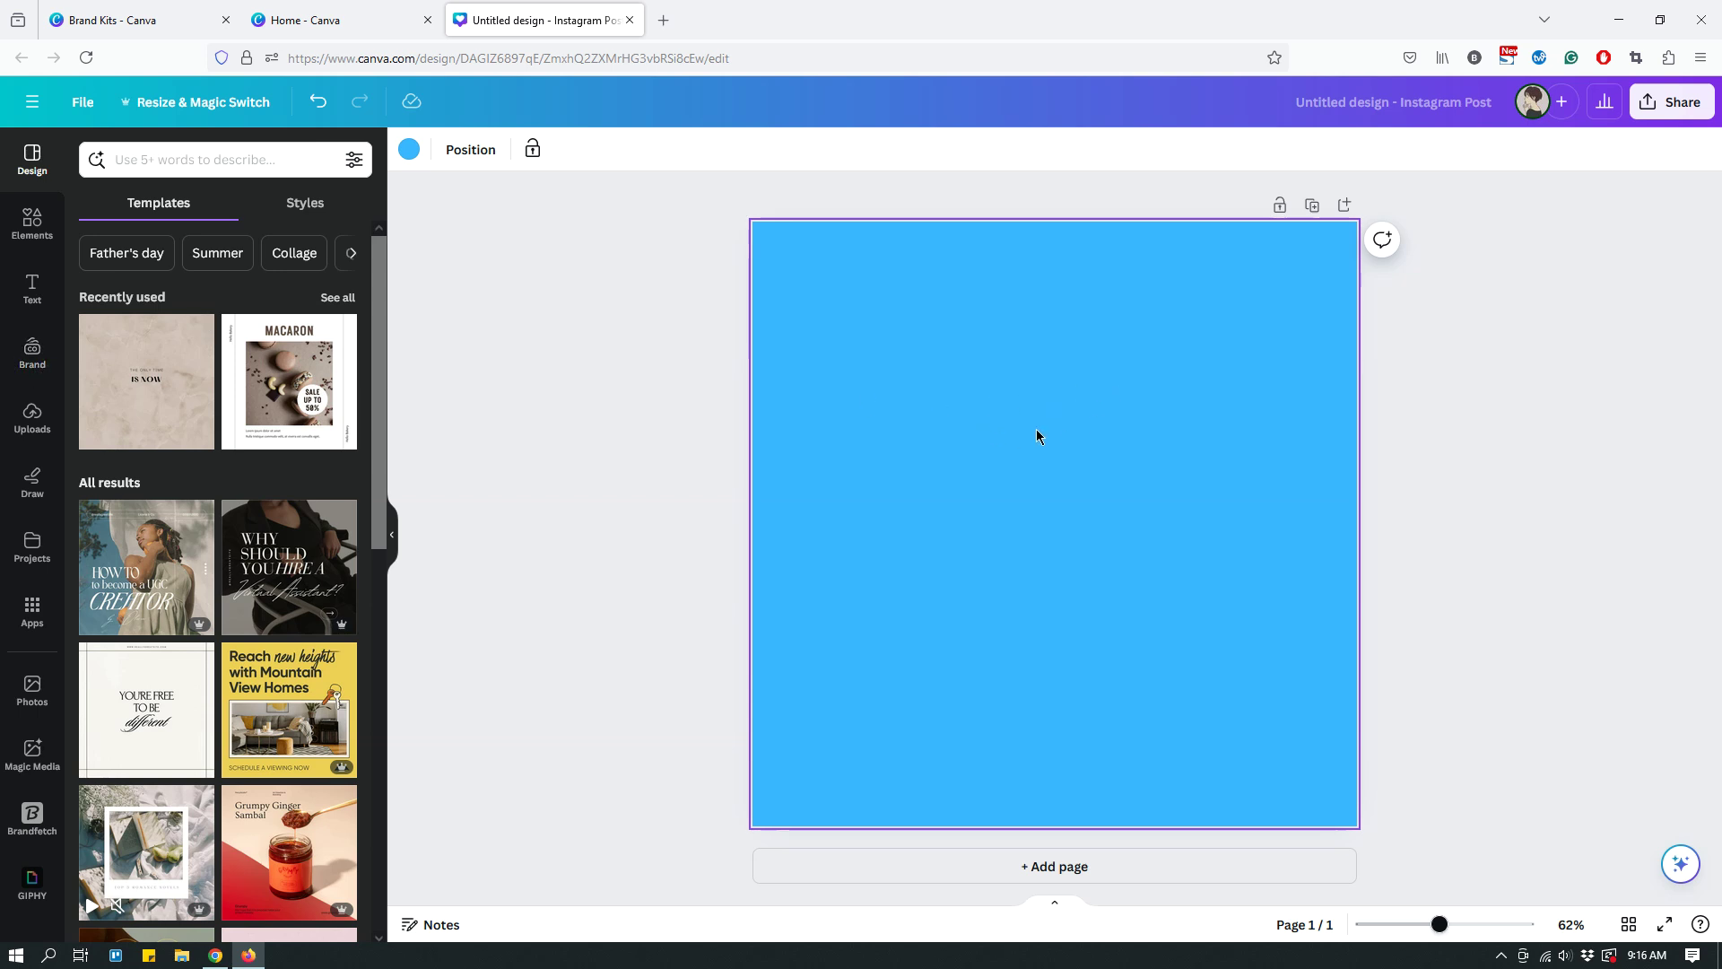
pyautogui.click(34, 361)
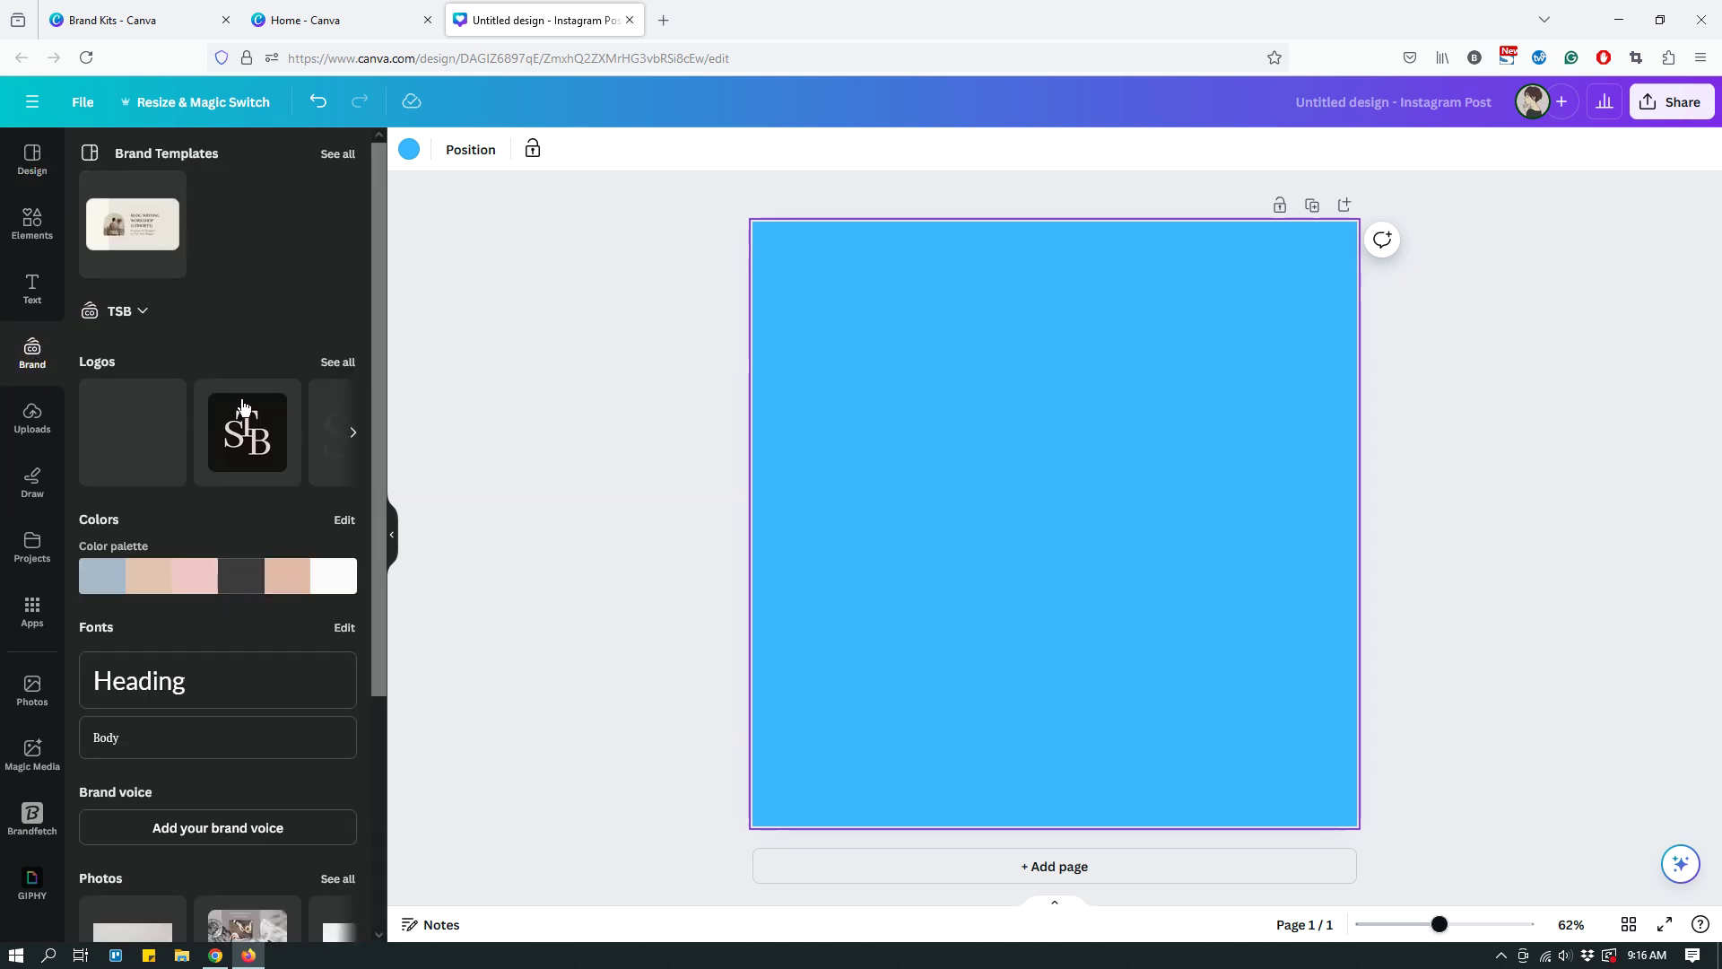
# Add the white floral 'the Side Blogger' logo from the TSB kit to the post's centre.
pyautogui.click(123, 316)
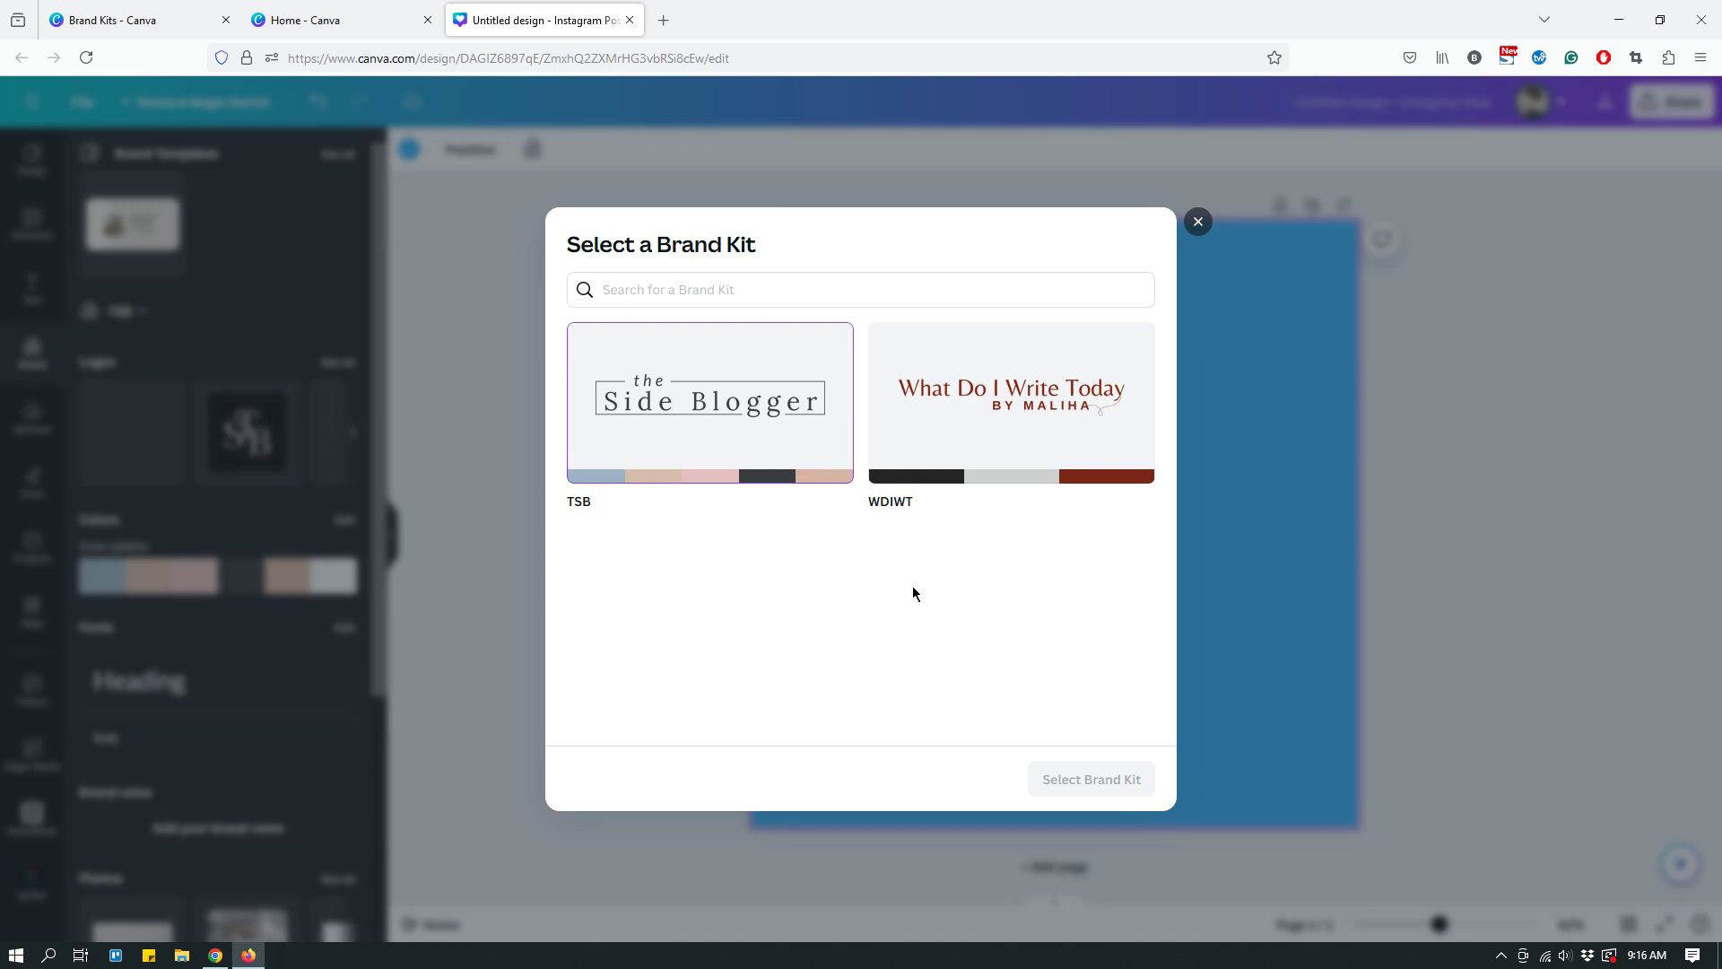
pyautogui.click(1198, 222)
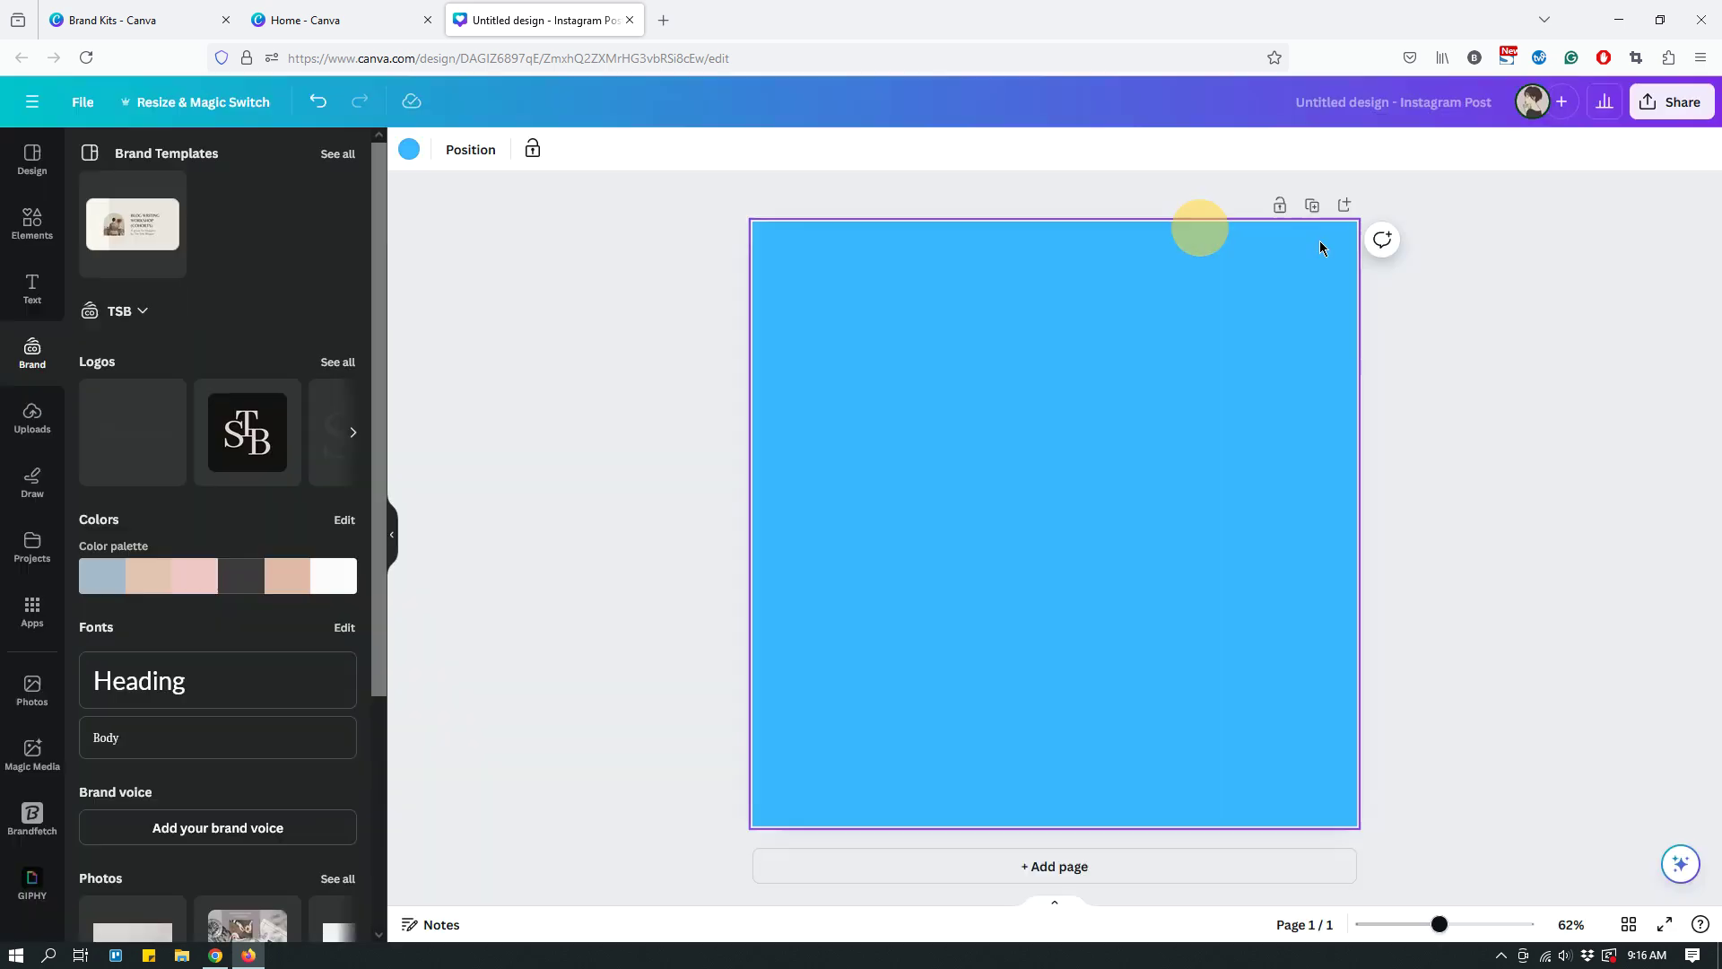
pyautogui.click(1007, 476)
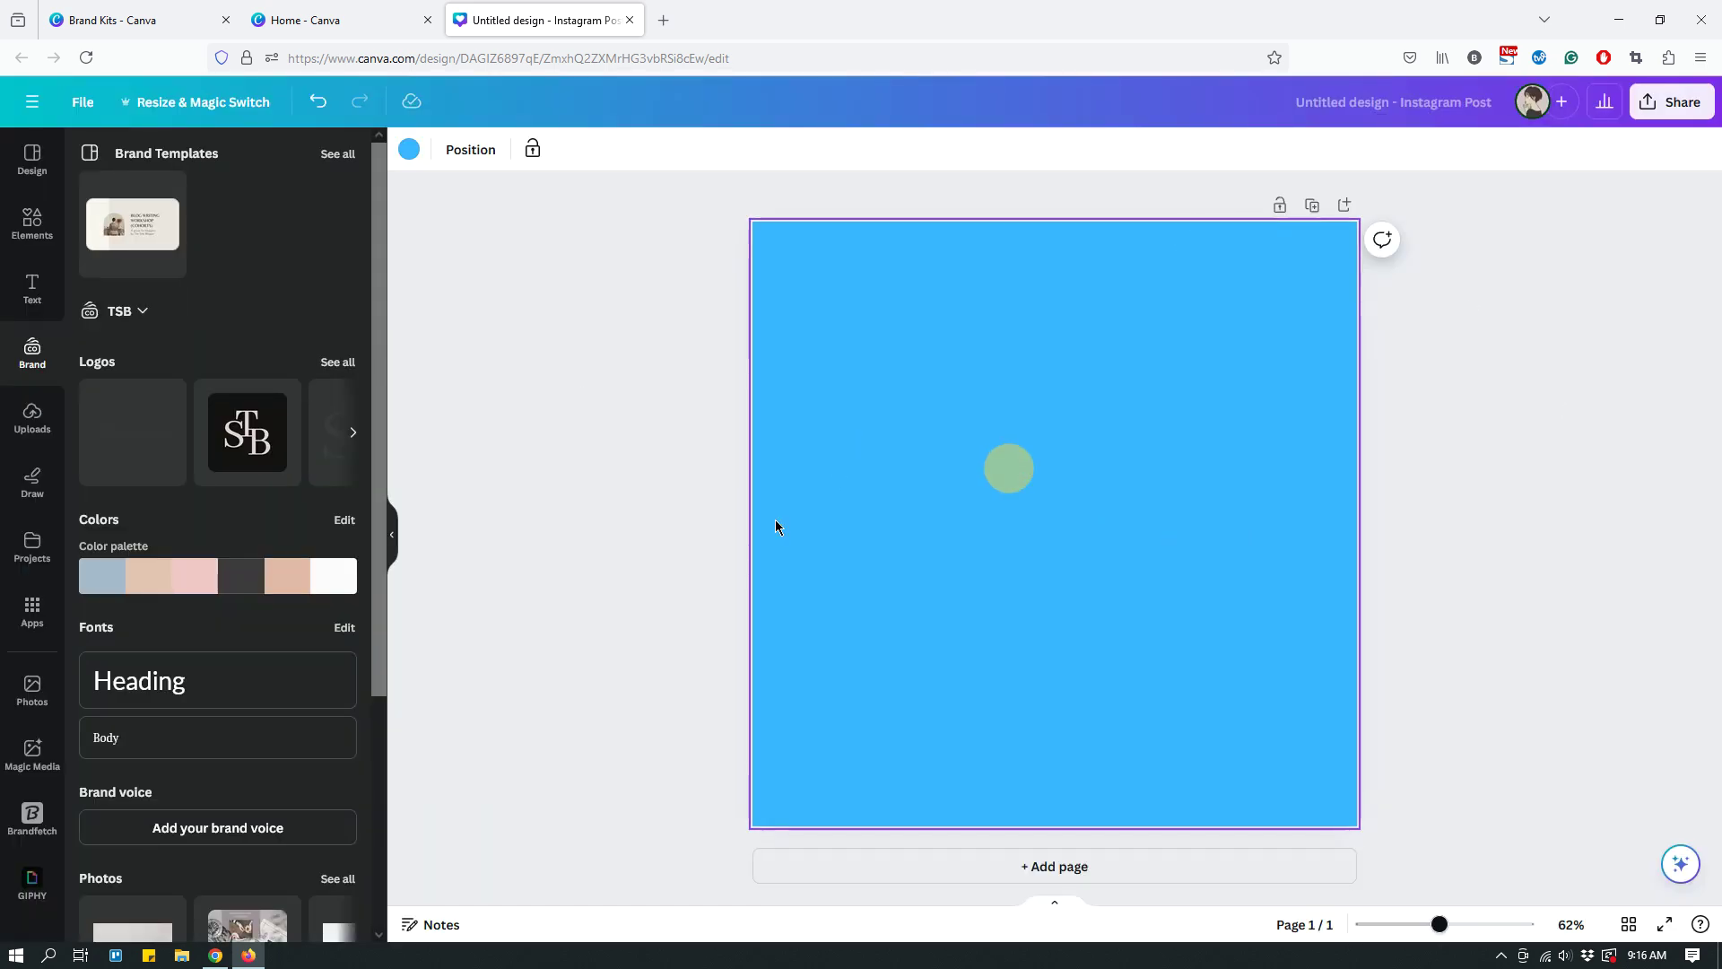
pyautogui.click(339, 364)
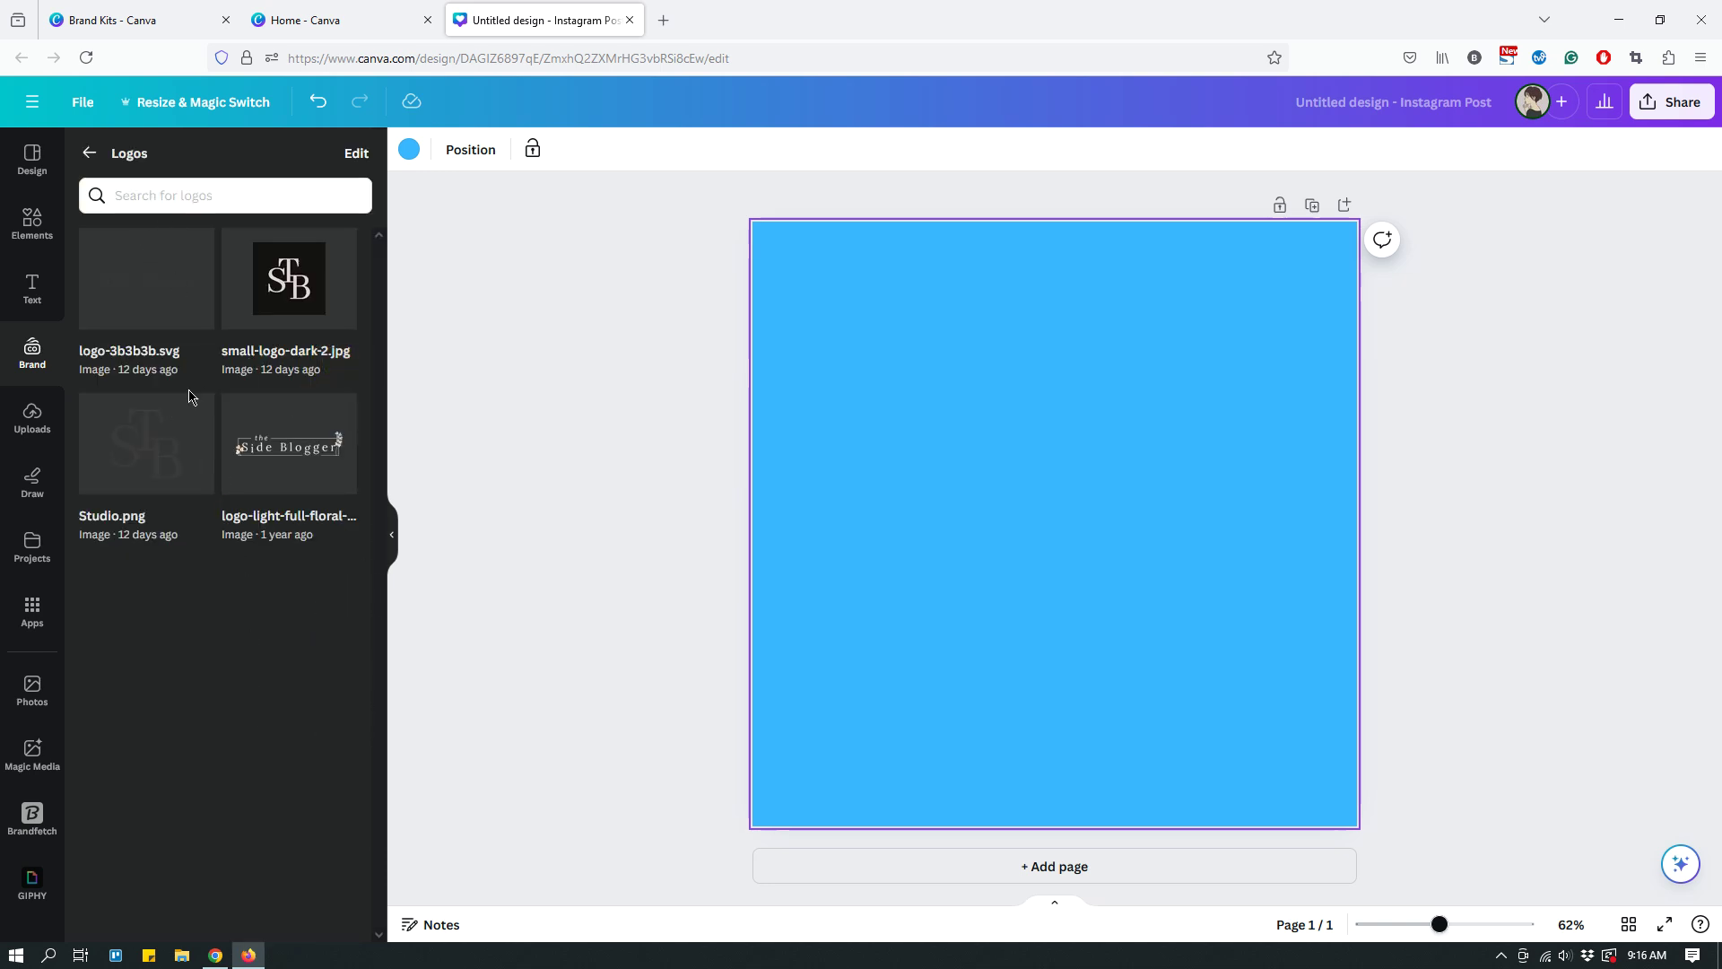
pyautogui.click(276, 464)
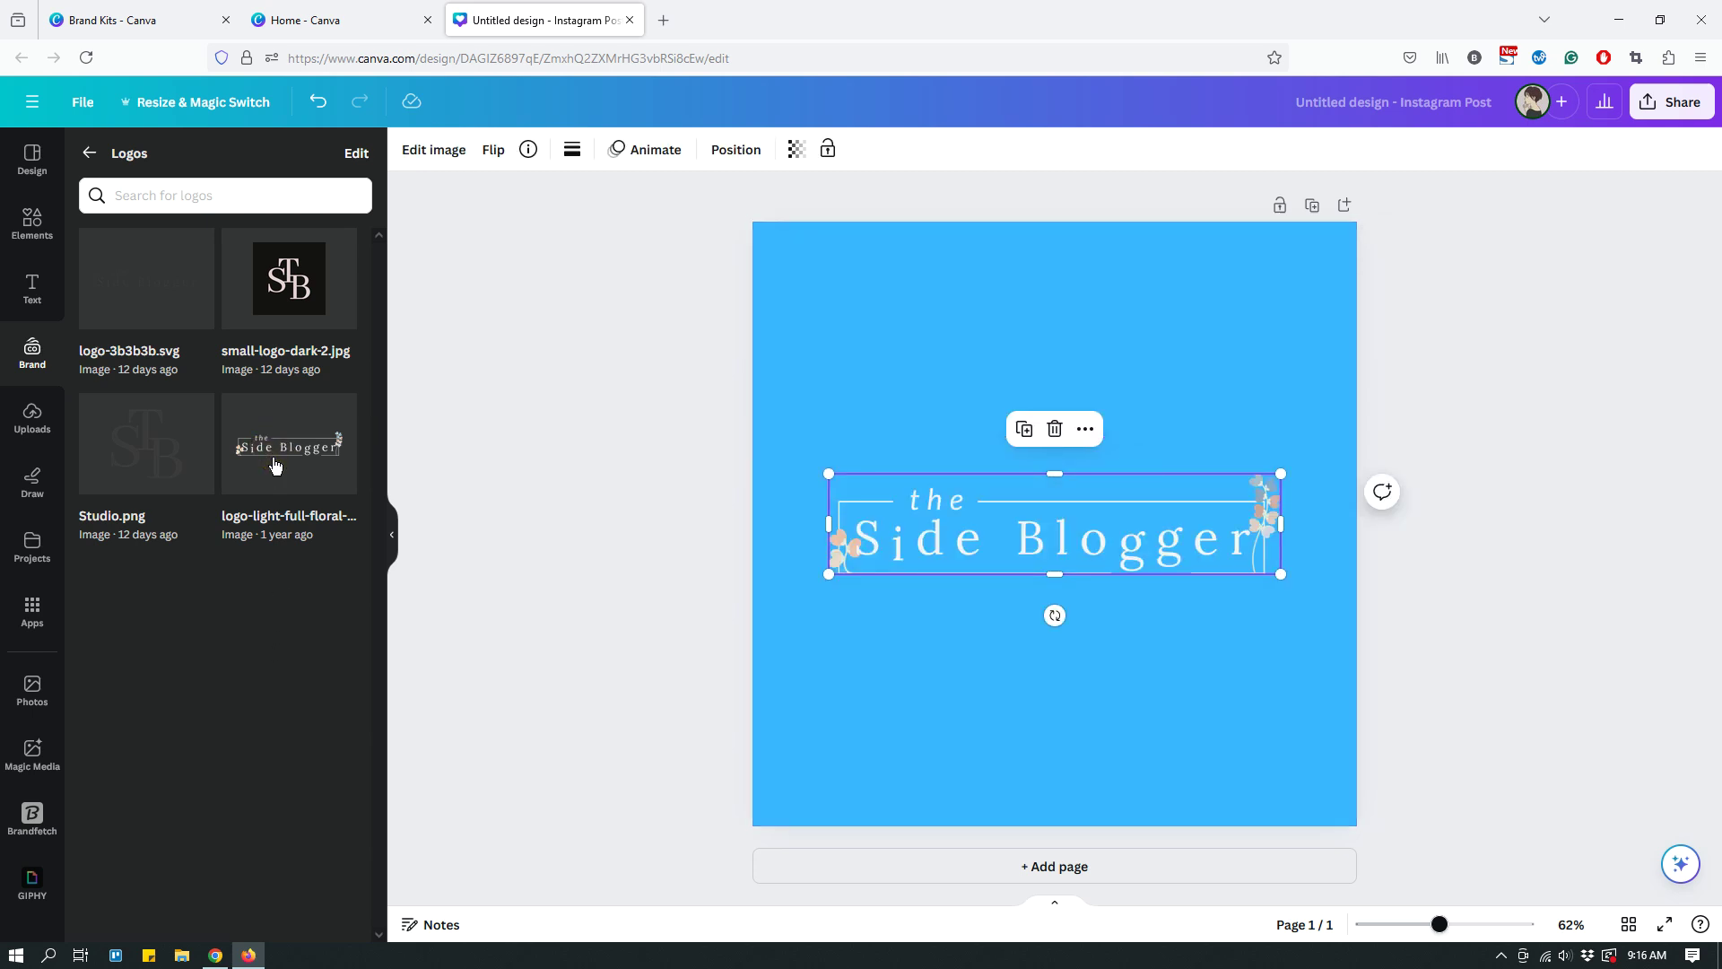
pyautogui.click(1395, 366)
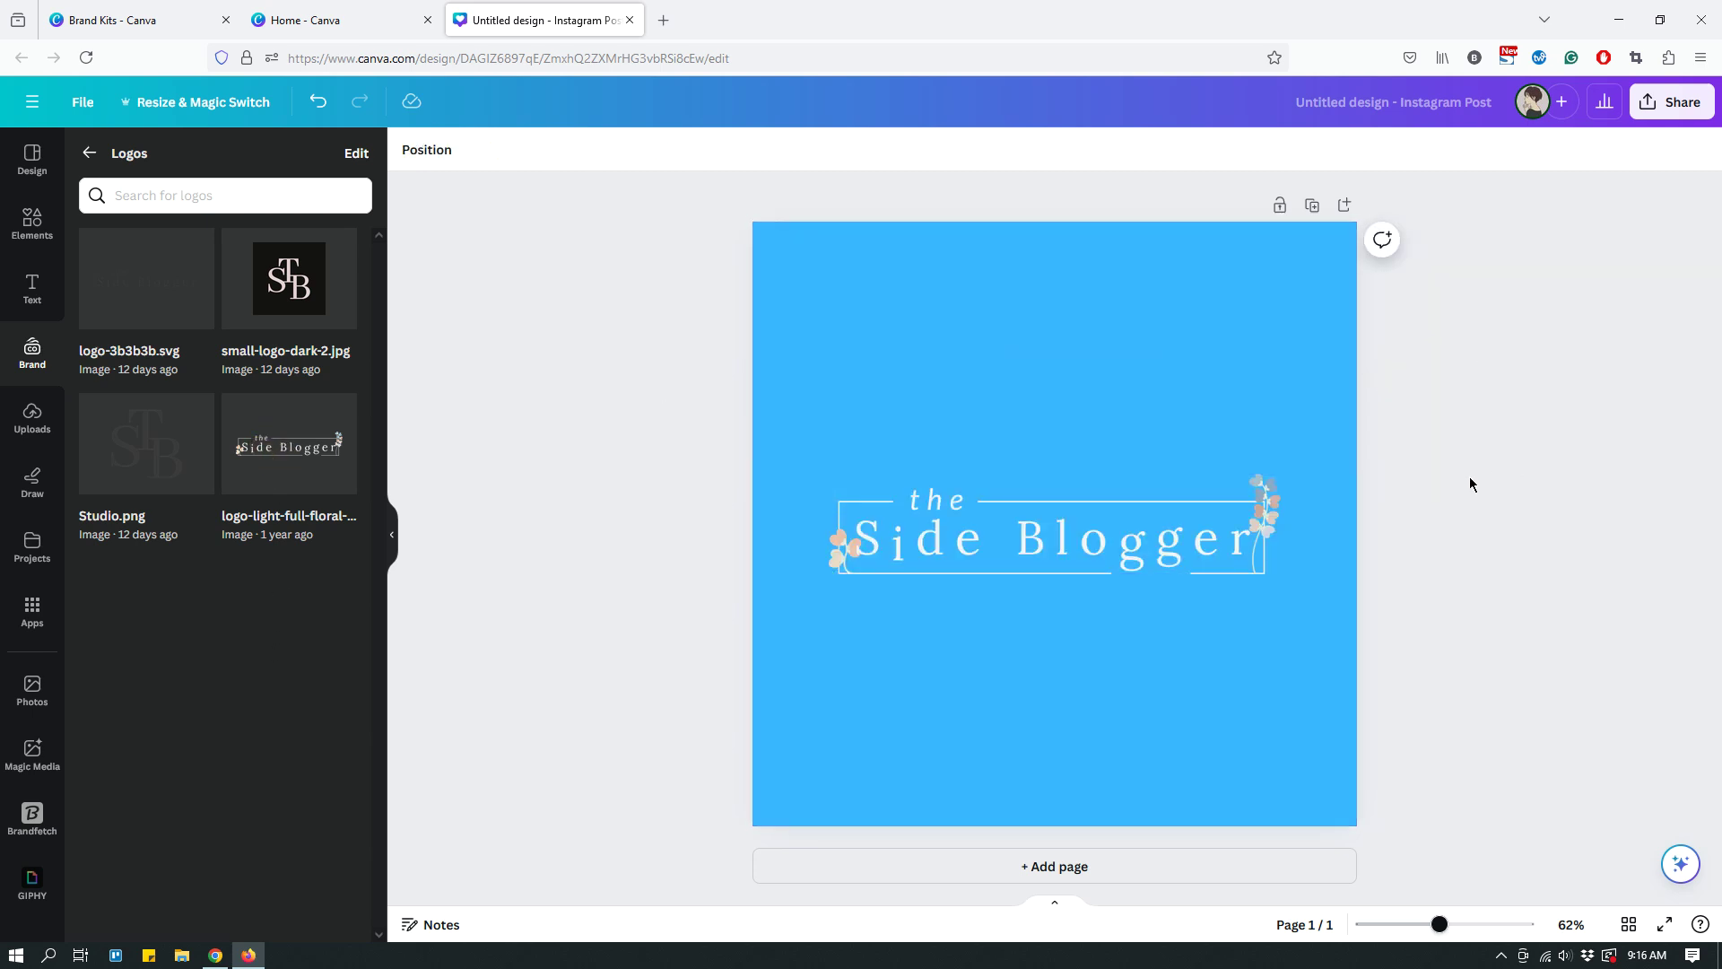
pyautogui.click(1492, 547)
# Rename the untitled design to 'test design'.
pyautogui.click(848, 292)
pyautogui.click(1452, 99)
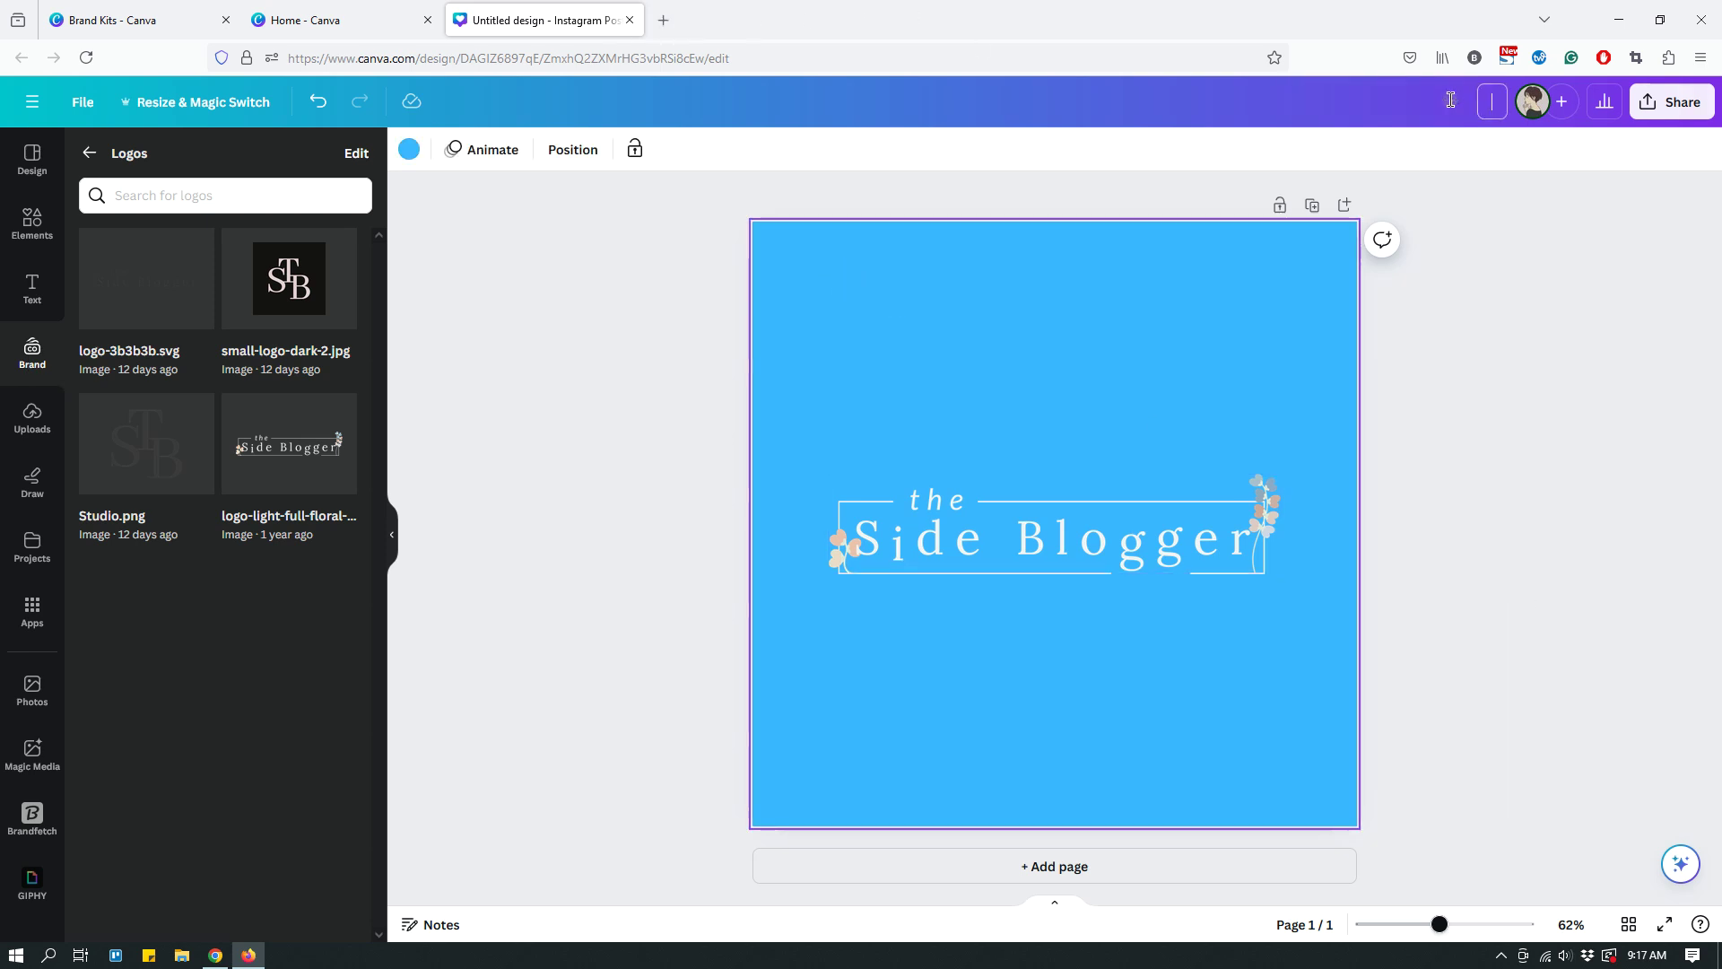
pyautogui.write('test design')
pyautogui.click(1603, 310)
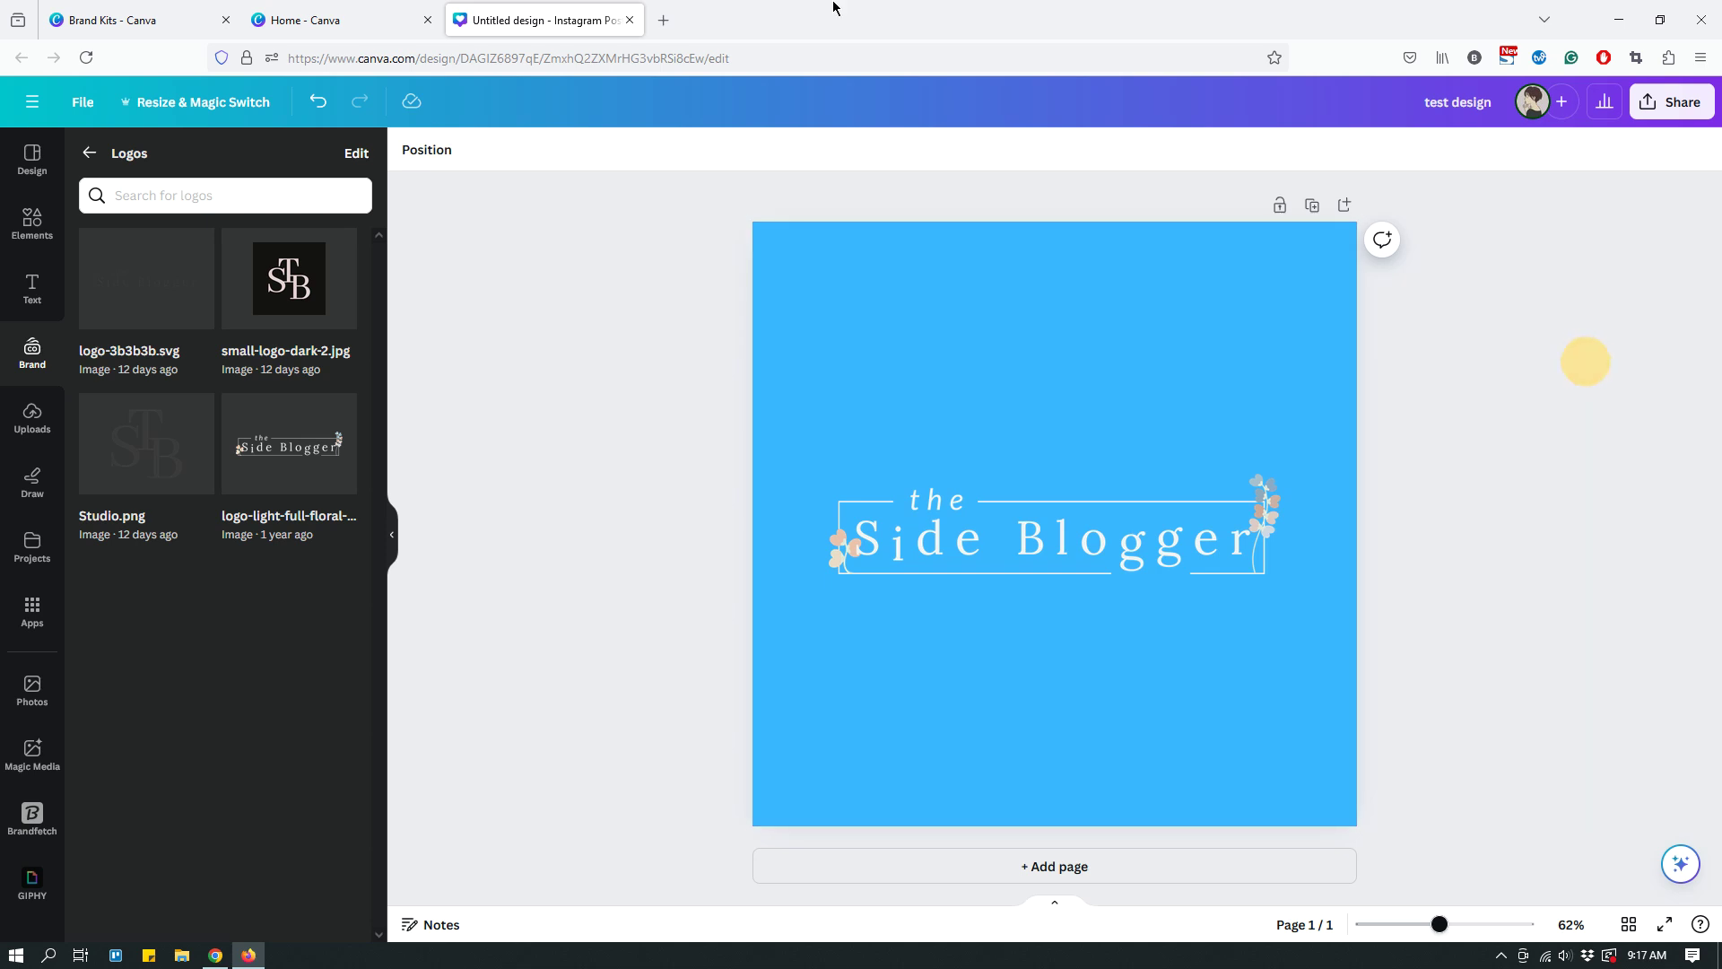
# Close the editor and Home tabs and open the Brand Kits overview.
pyautogui.click(632, 20)
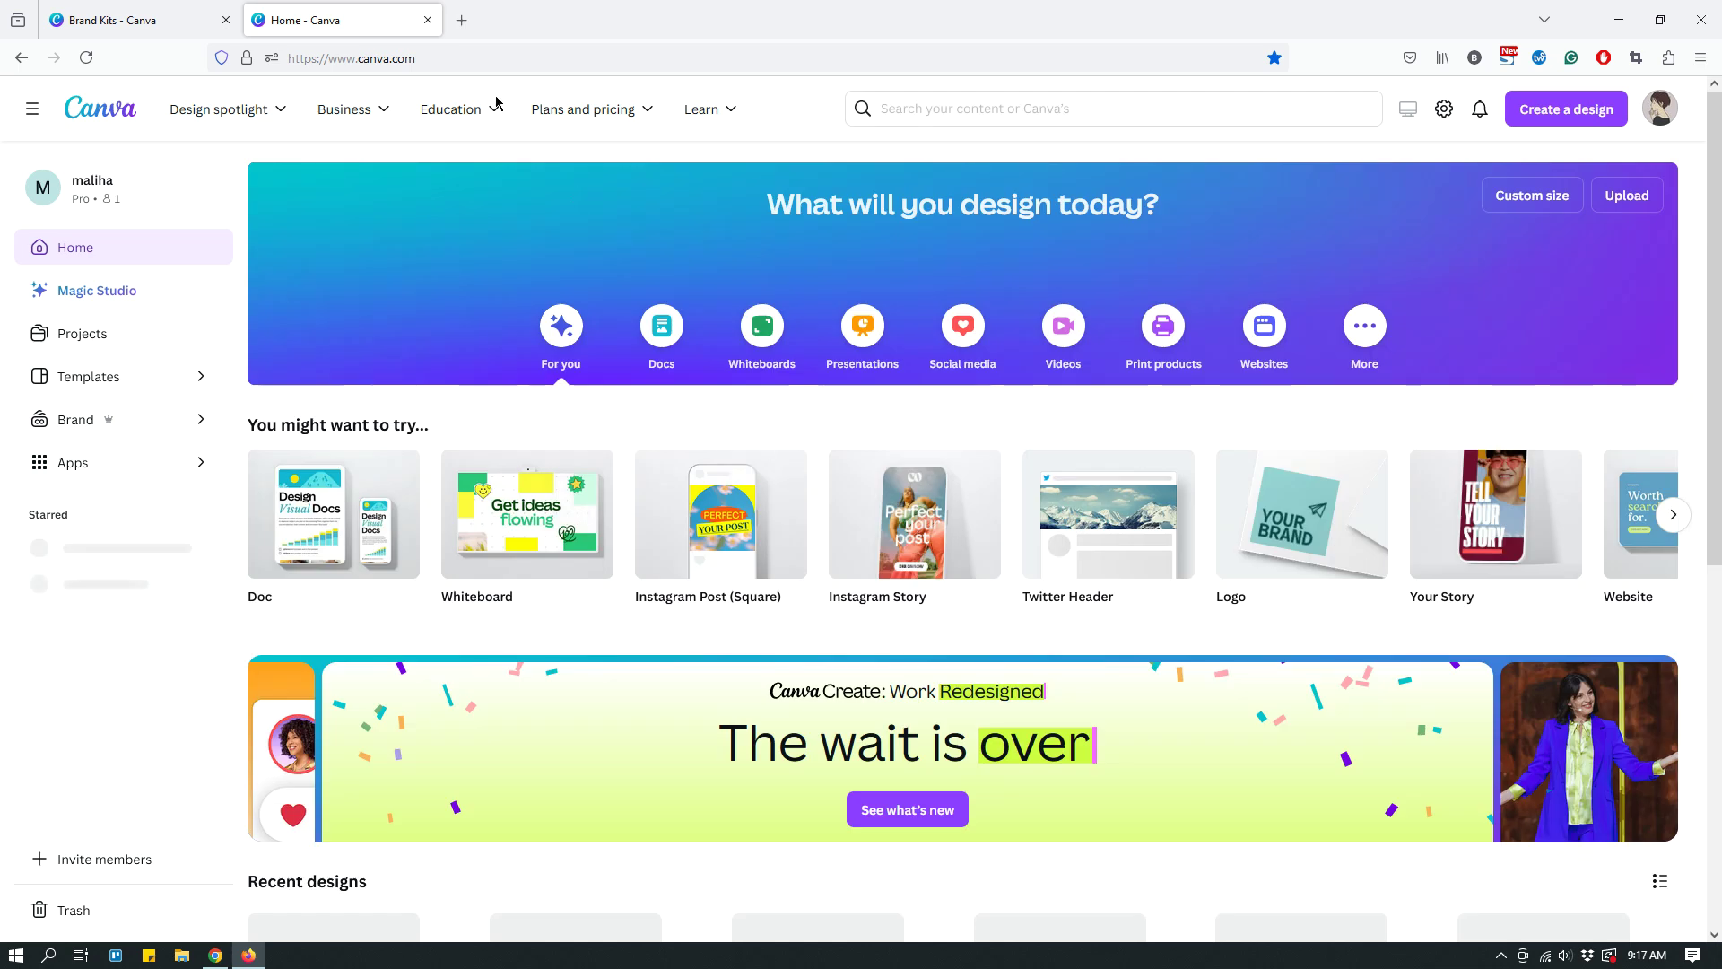
pyautogui.click(428, 21)
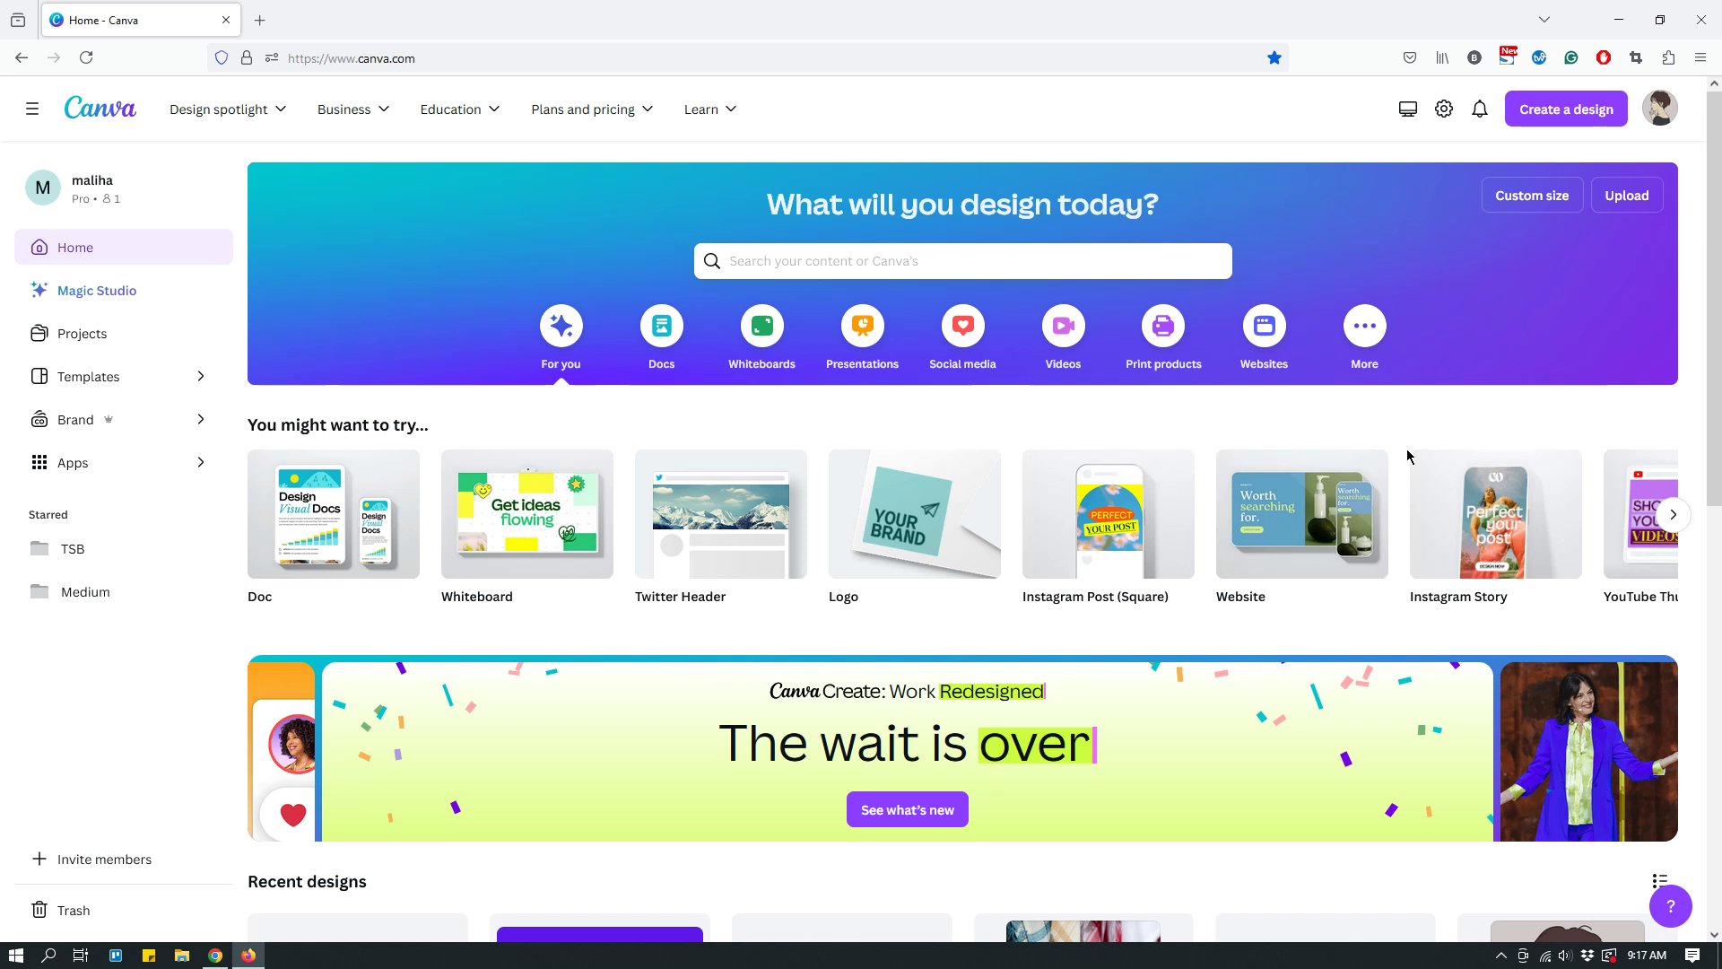
pyautogui.click(77, 427)
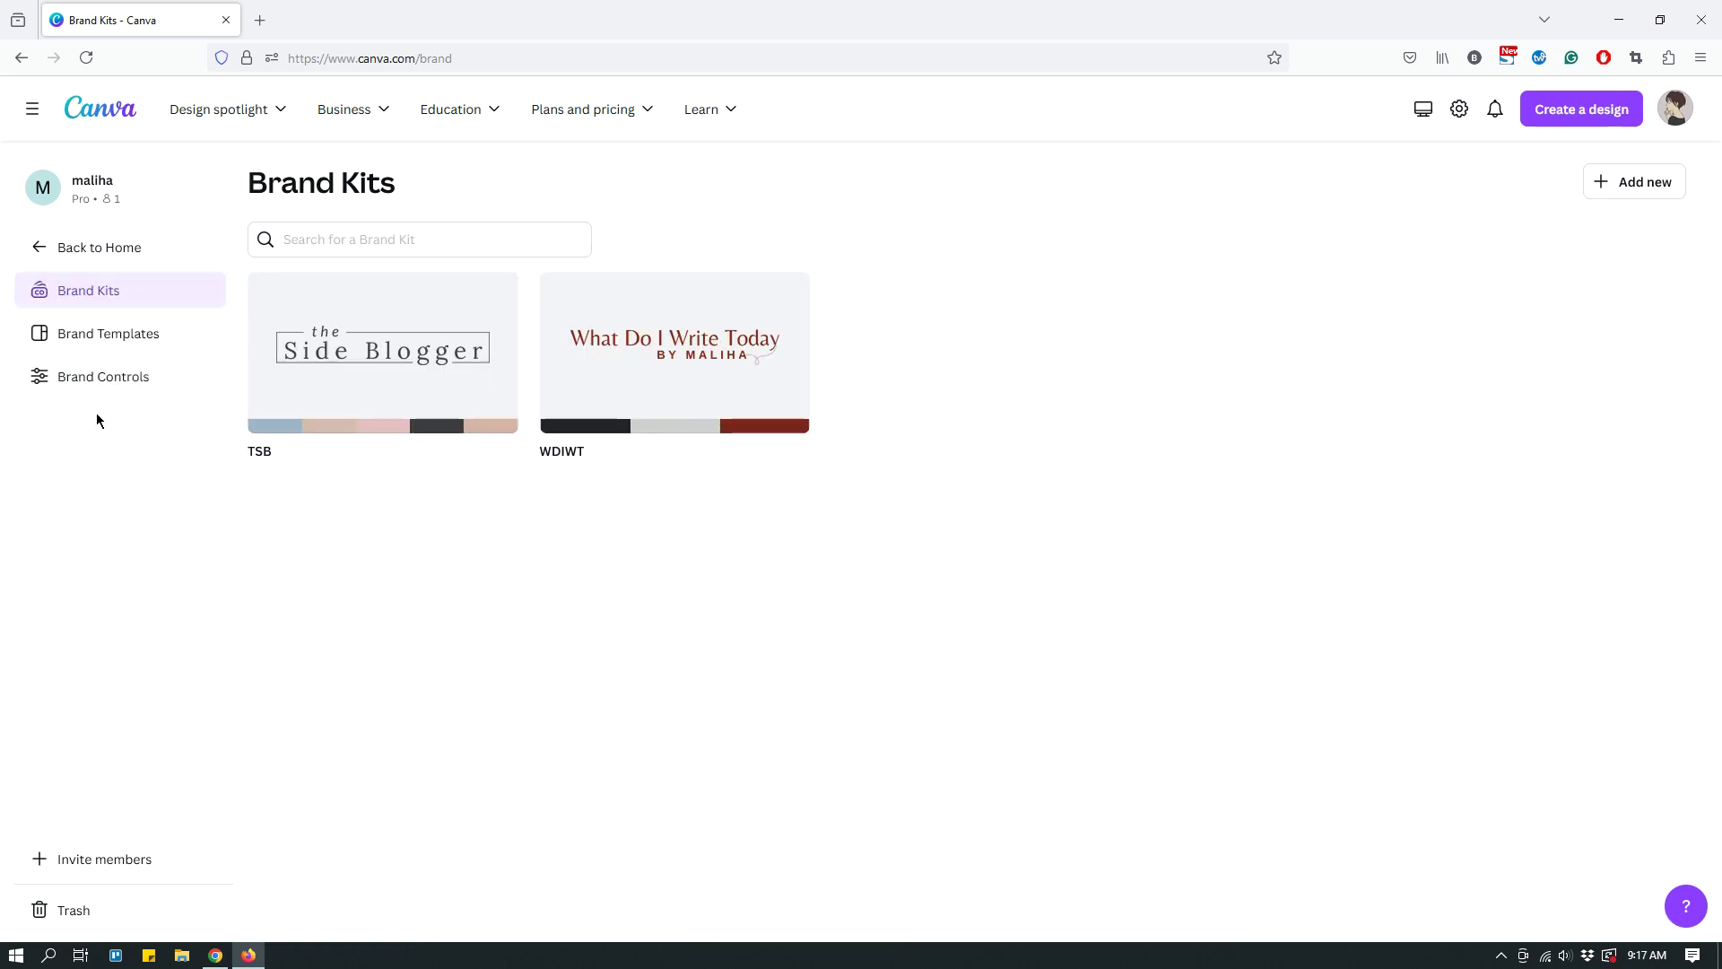
# Open the TSB brand kit and zoom in to inspect its four logos, then reset zoom.
pyautogui.click(393, 389)
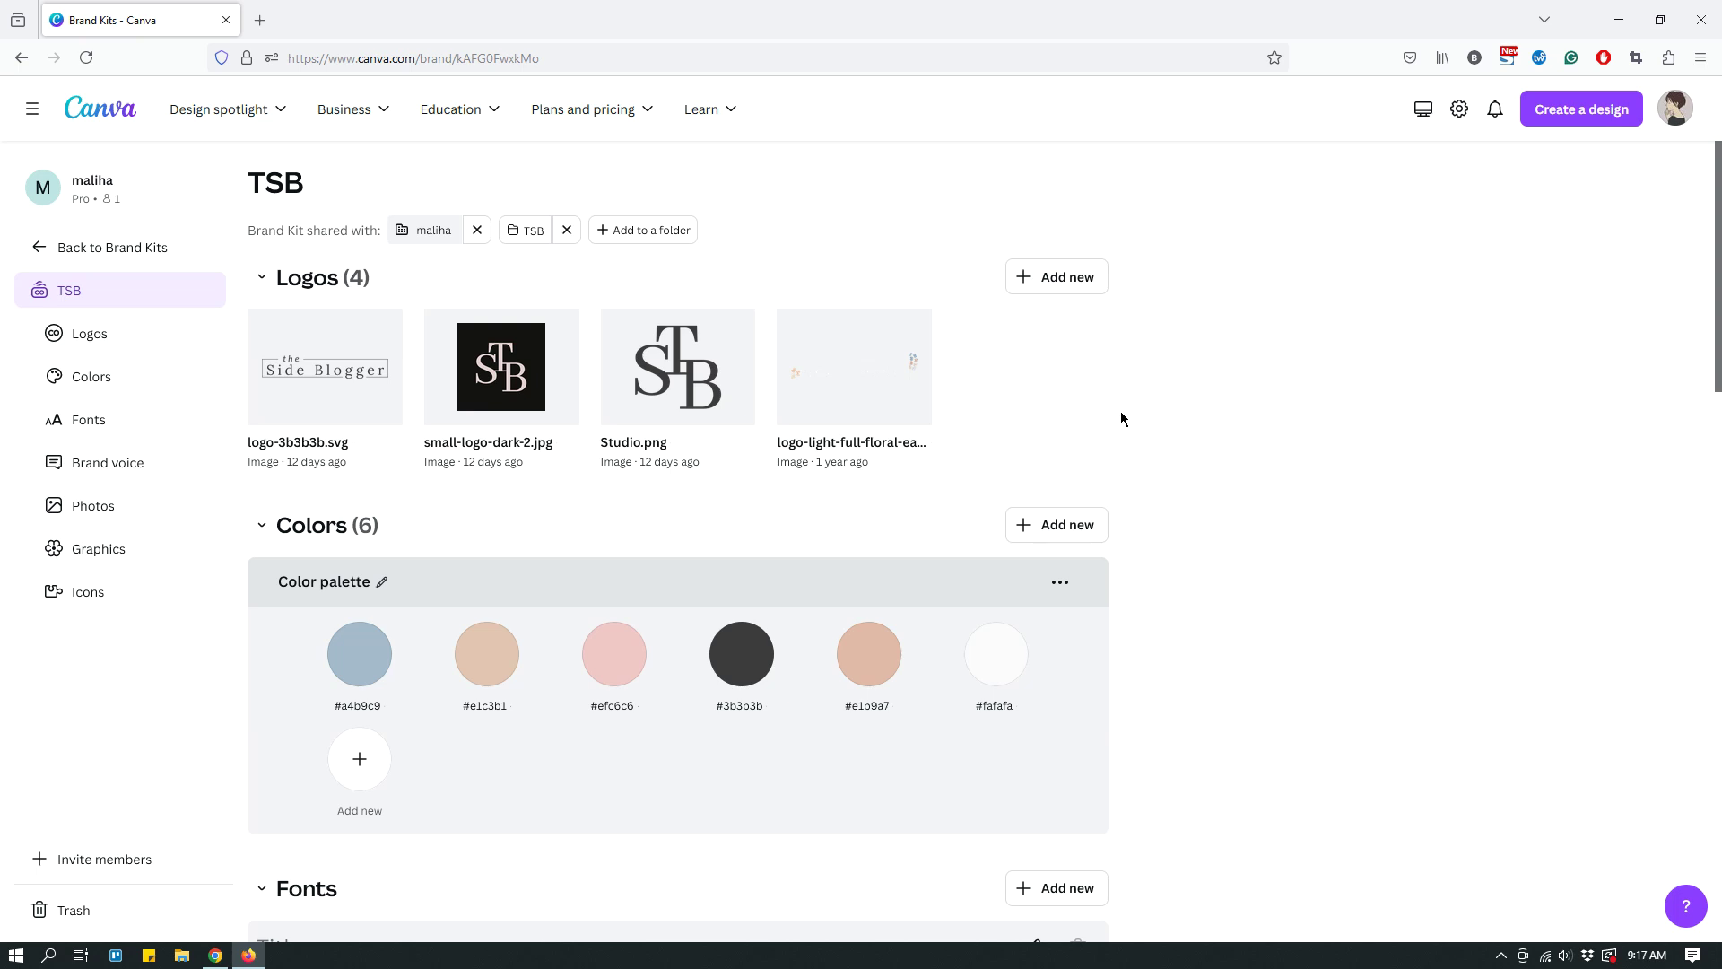
pyautogui.moveTo(850, 406)
pyautogui.hotkey('ctrl', '+')
pyautogui.hotkey('ctrl', '+')
pyautogui.hotkey('ctrl', '+')
pyautogui.hotkey('ctrl', '+')
pyautogui.hotkey('ctrl', '+')
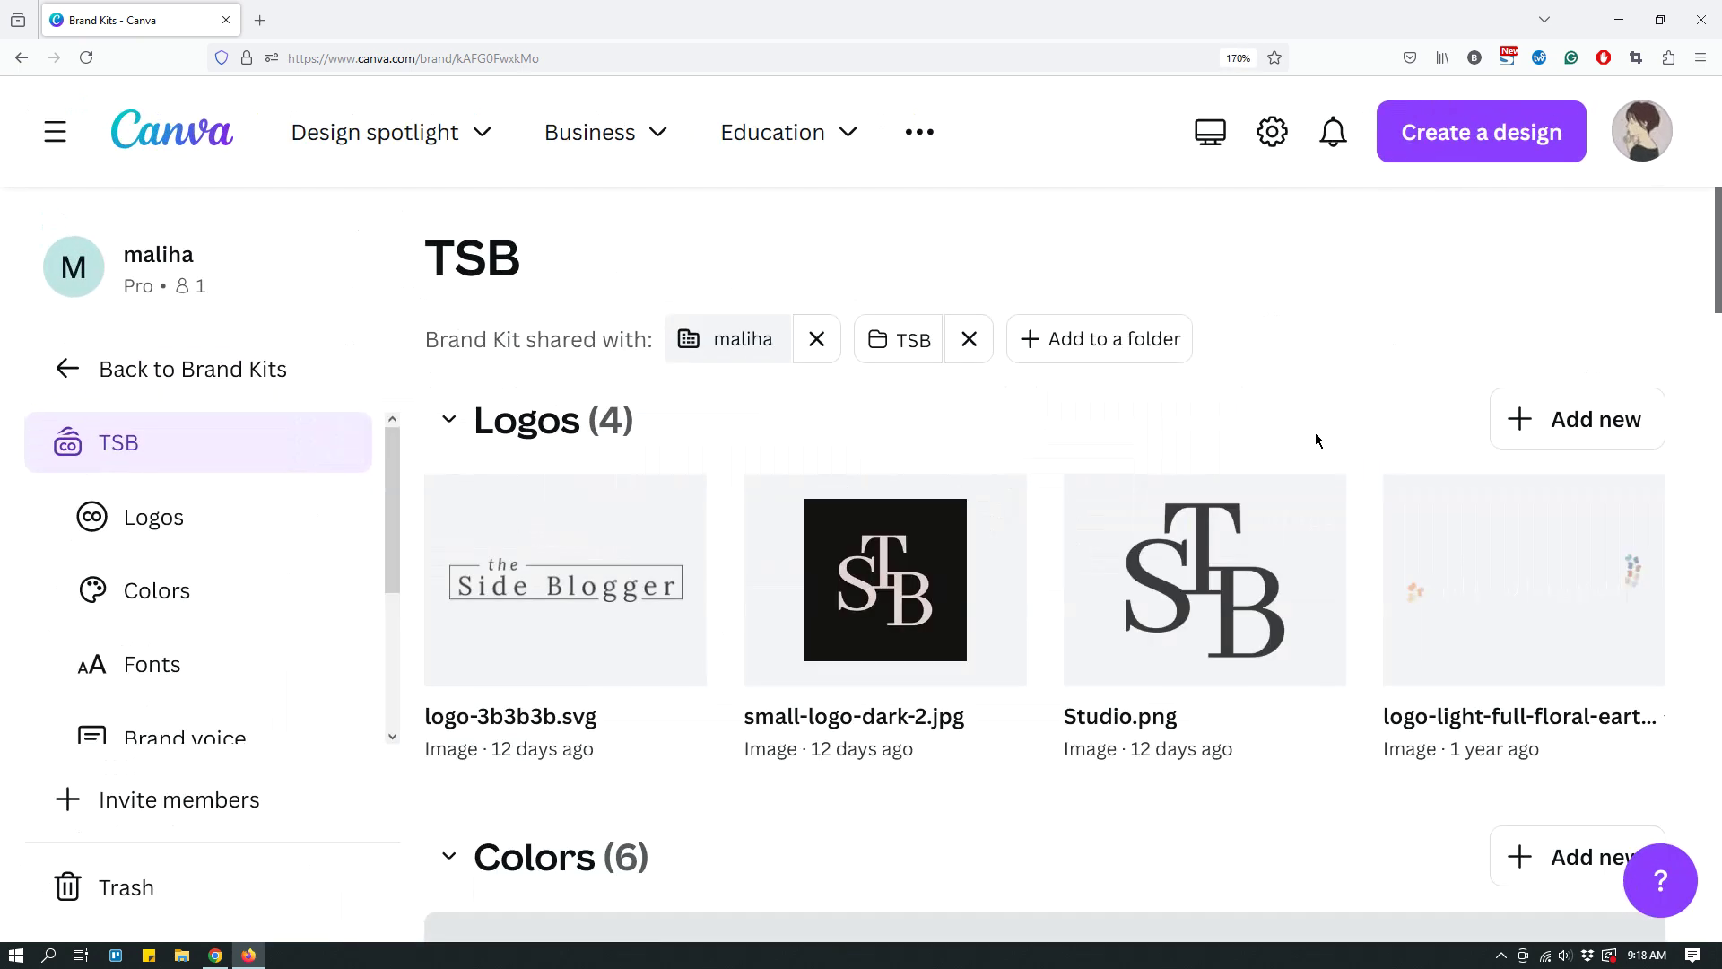
pyautogui.moveTo(1514, 648)
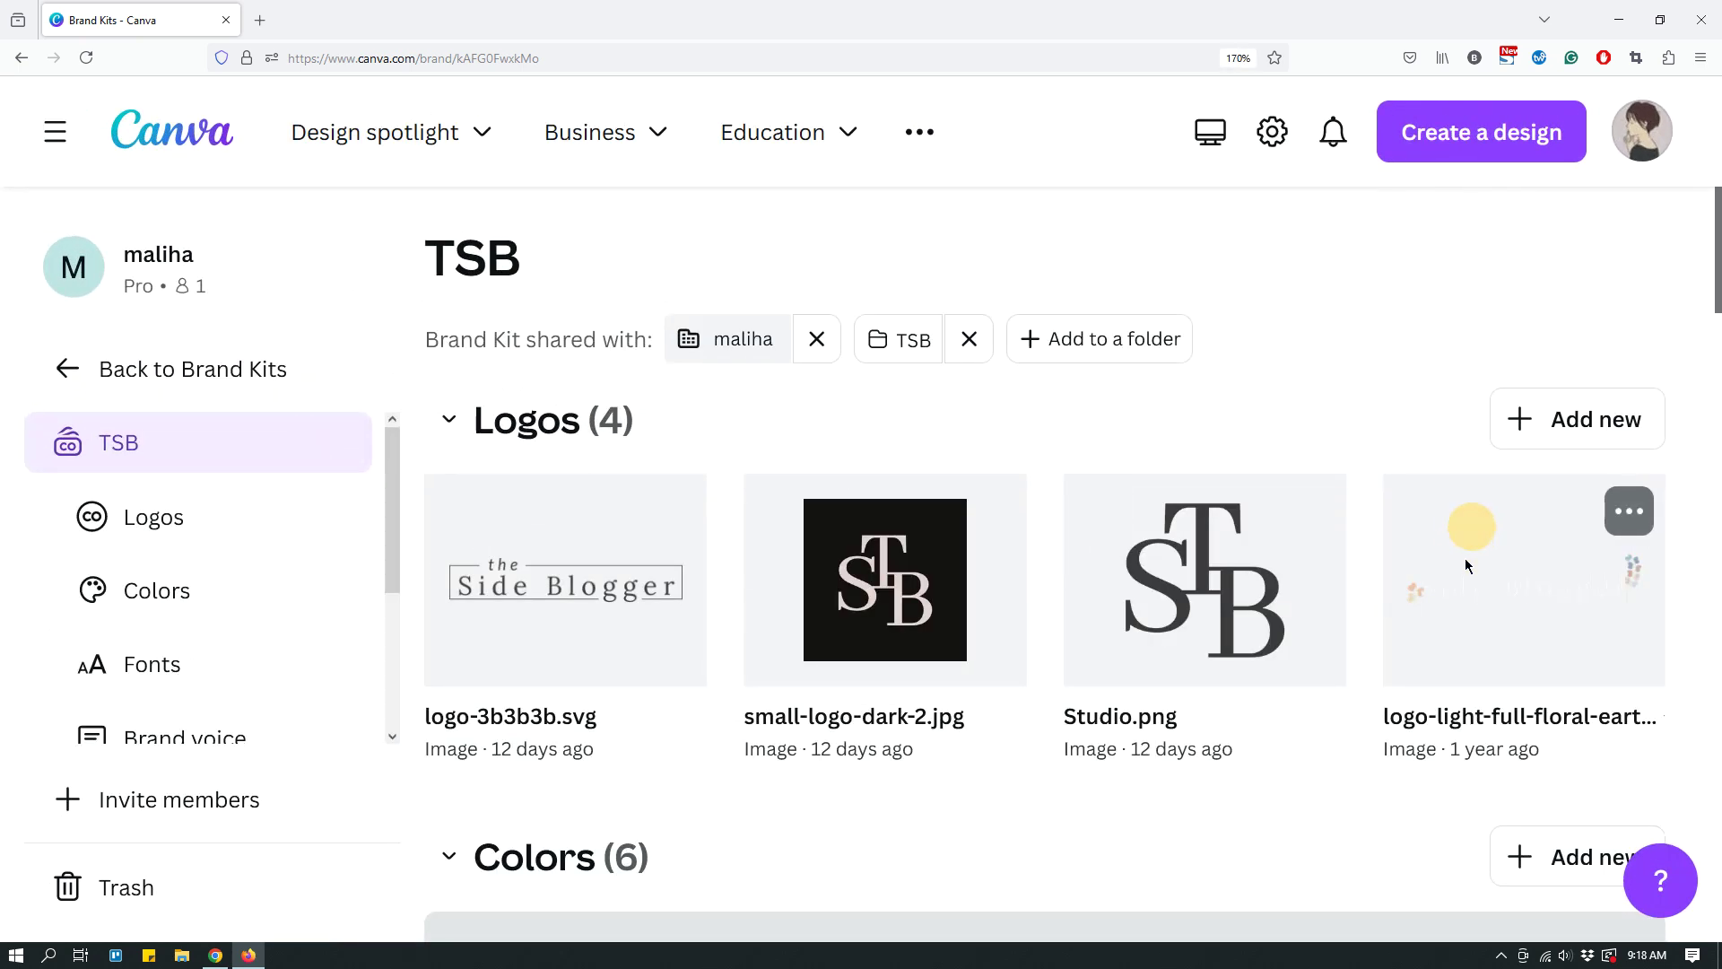
pyautogui.scroll(-1, 1493, 610)
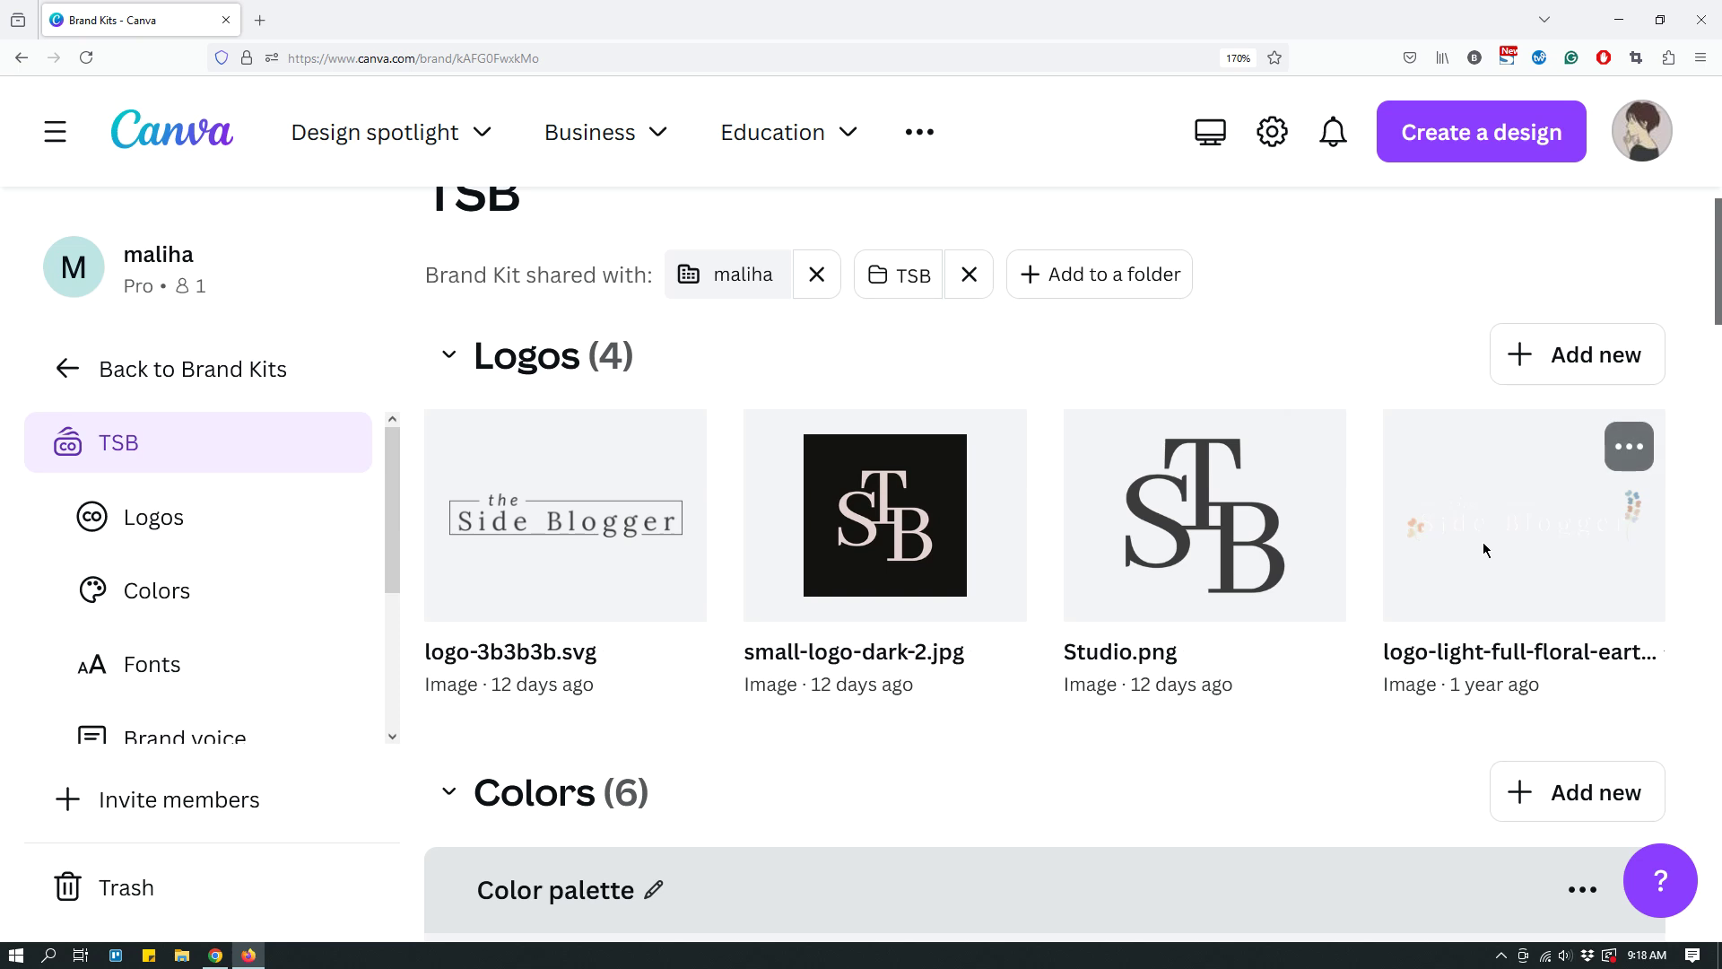
pyautogui.hotkey('ctrl', '0')
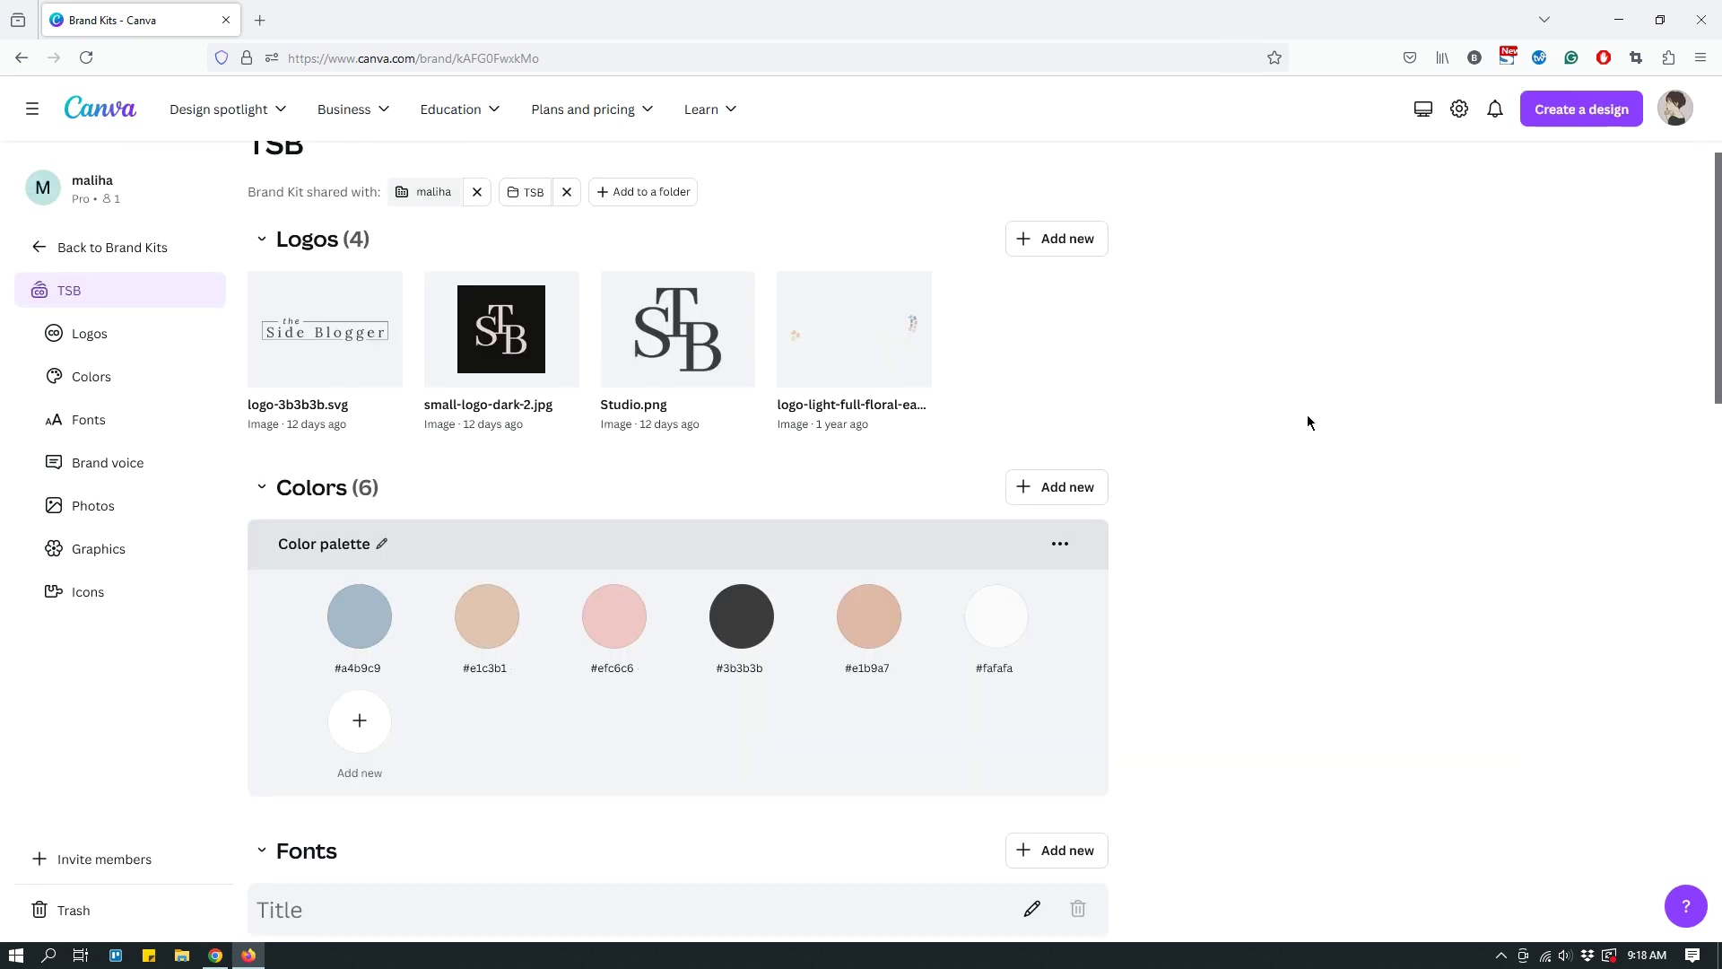
pyautogui.moveTo(913, 404)
# Start 'Replace across designs' for the floral logo and review the designs using it.
pyautogui.click(910, 296)
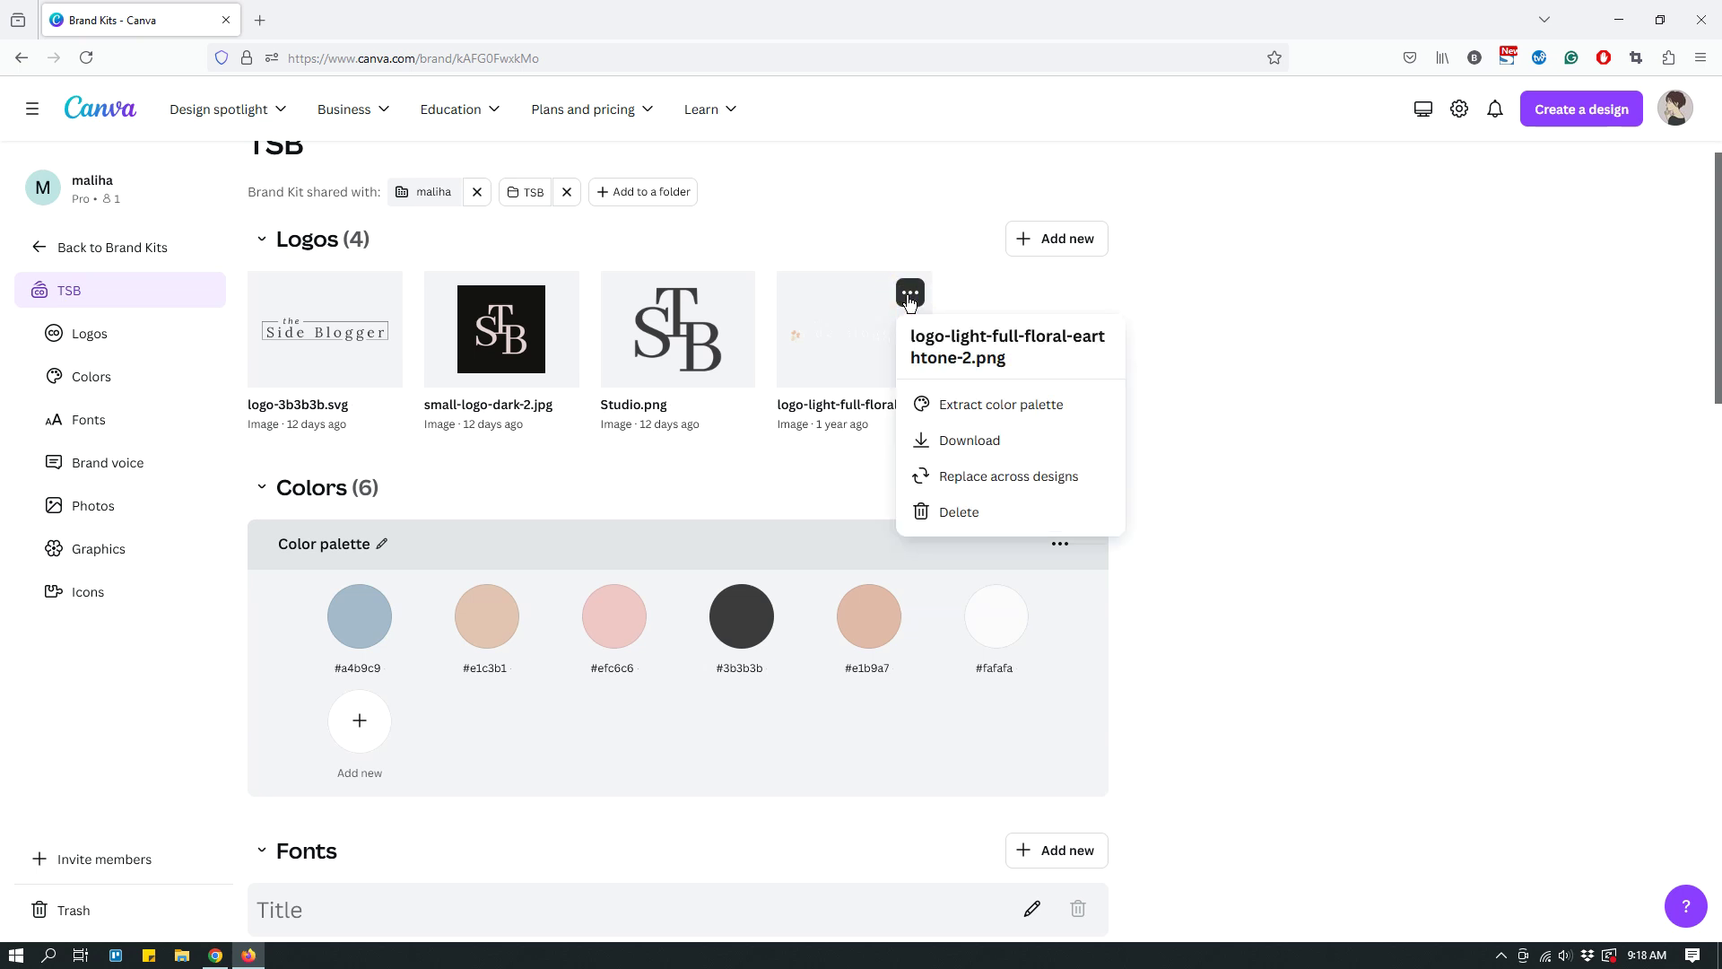
pyautogui.click(971, 490)
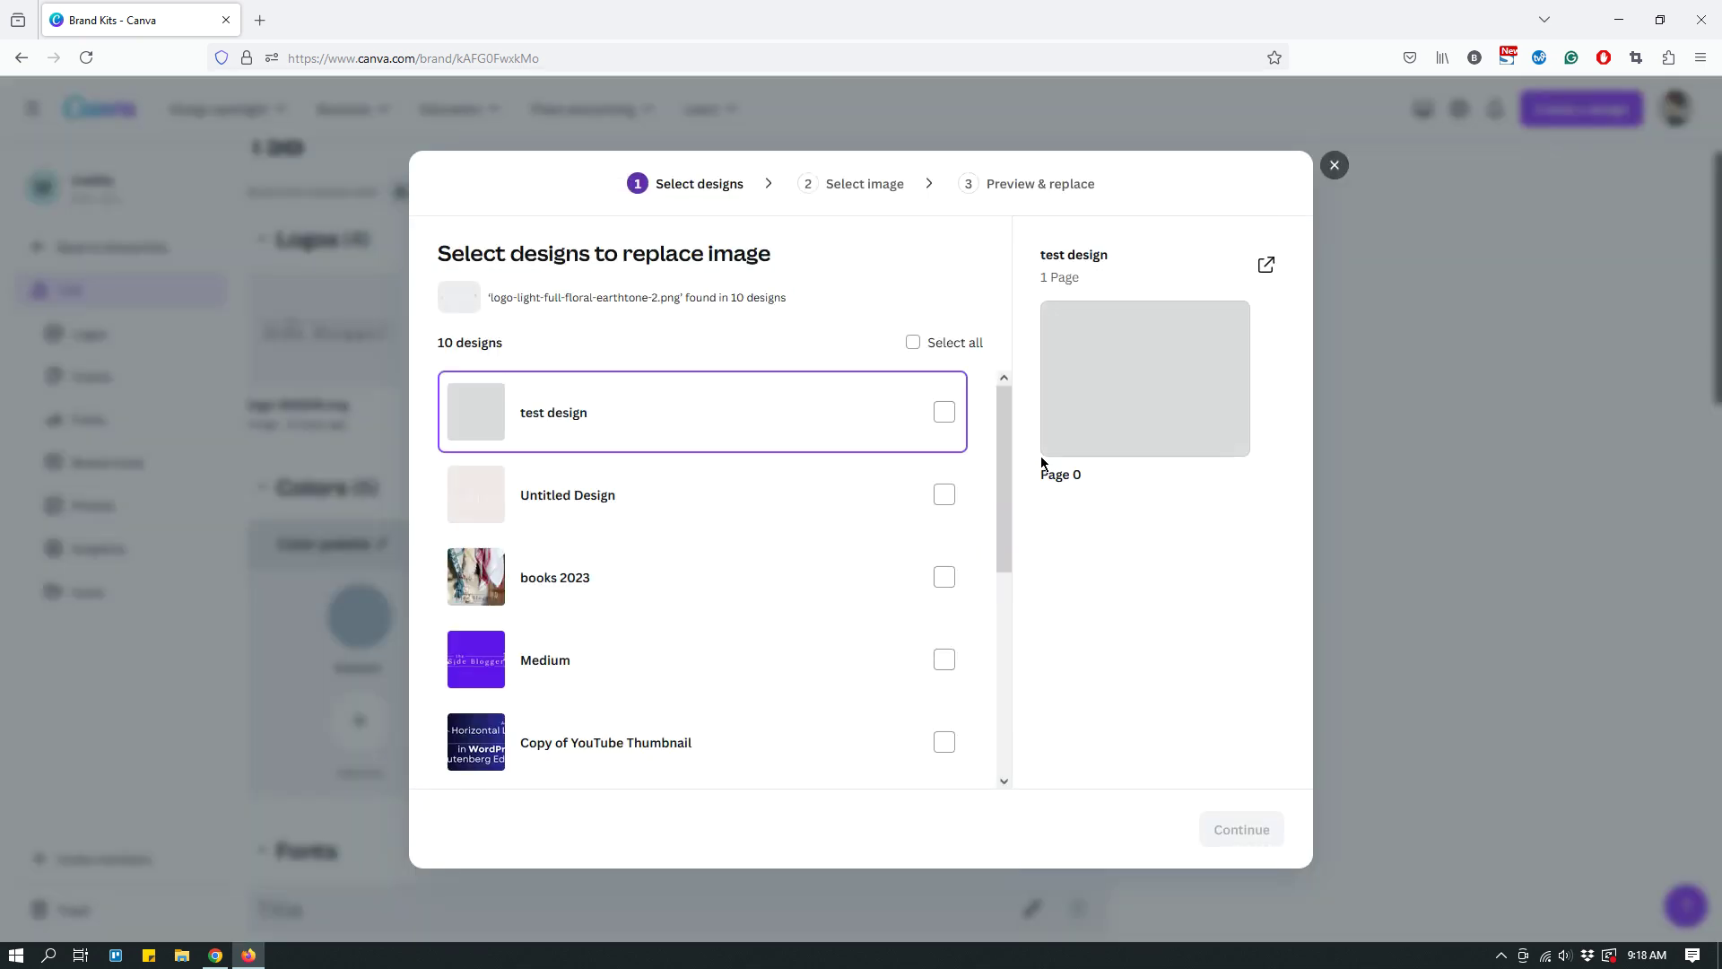
pyautogui.scroll(-3, 933, 547)
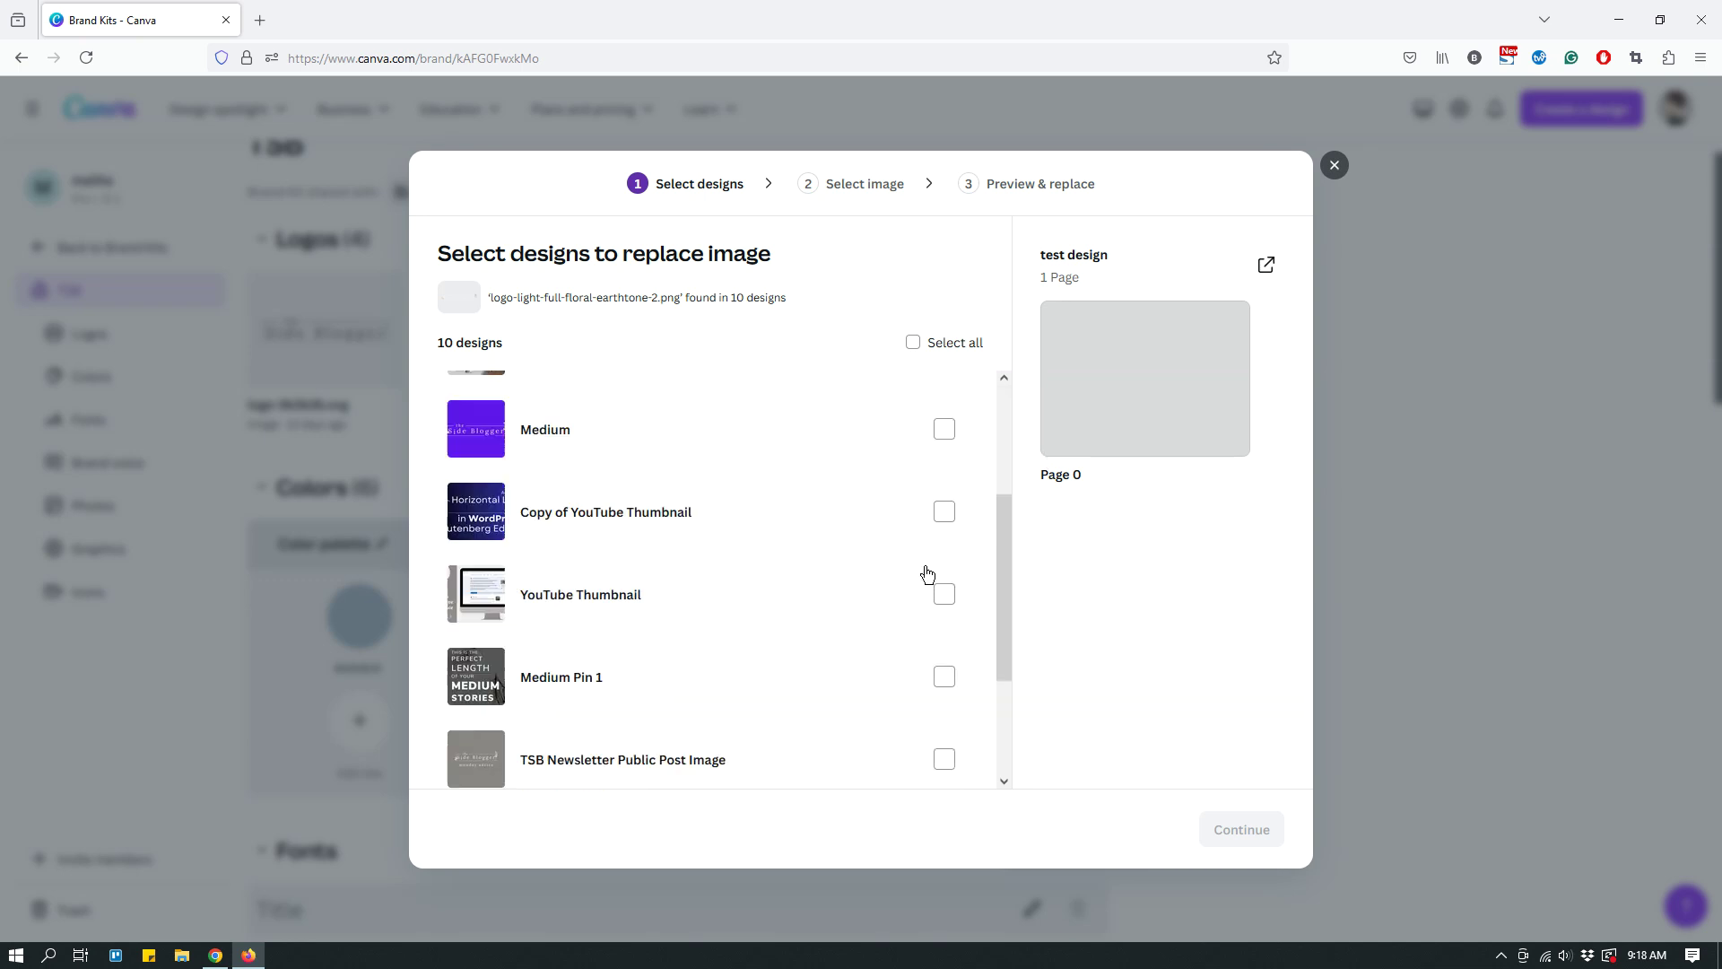
pyautogui.scroll(-2, 927, 575)
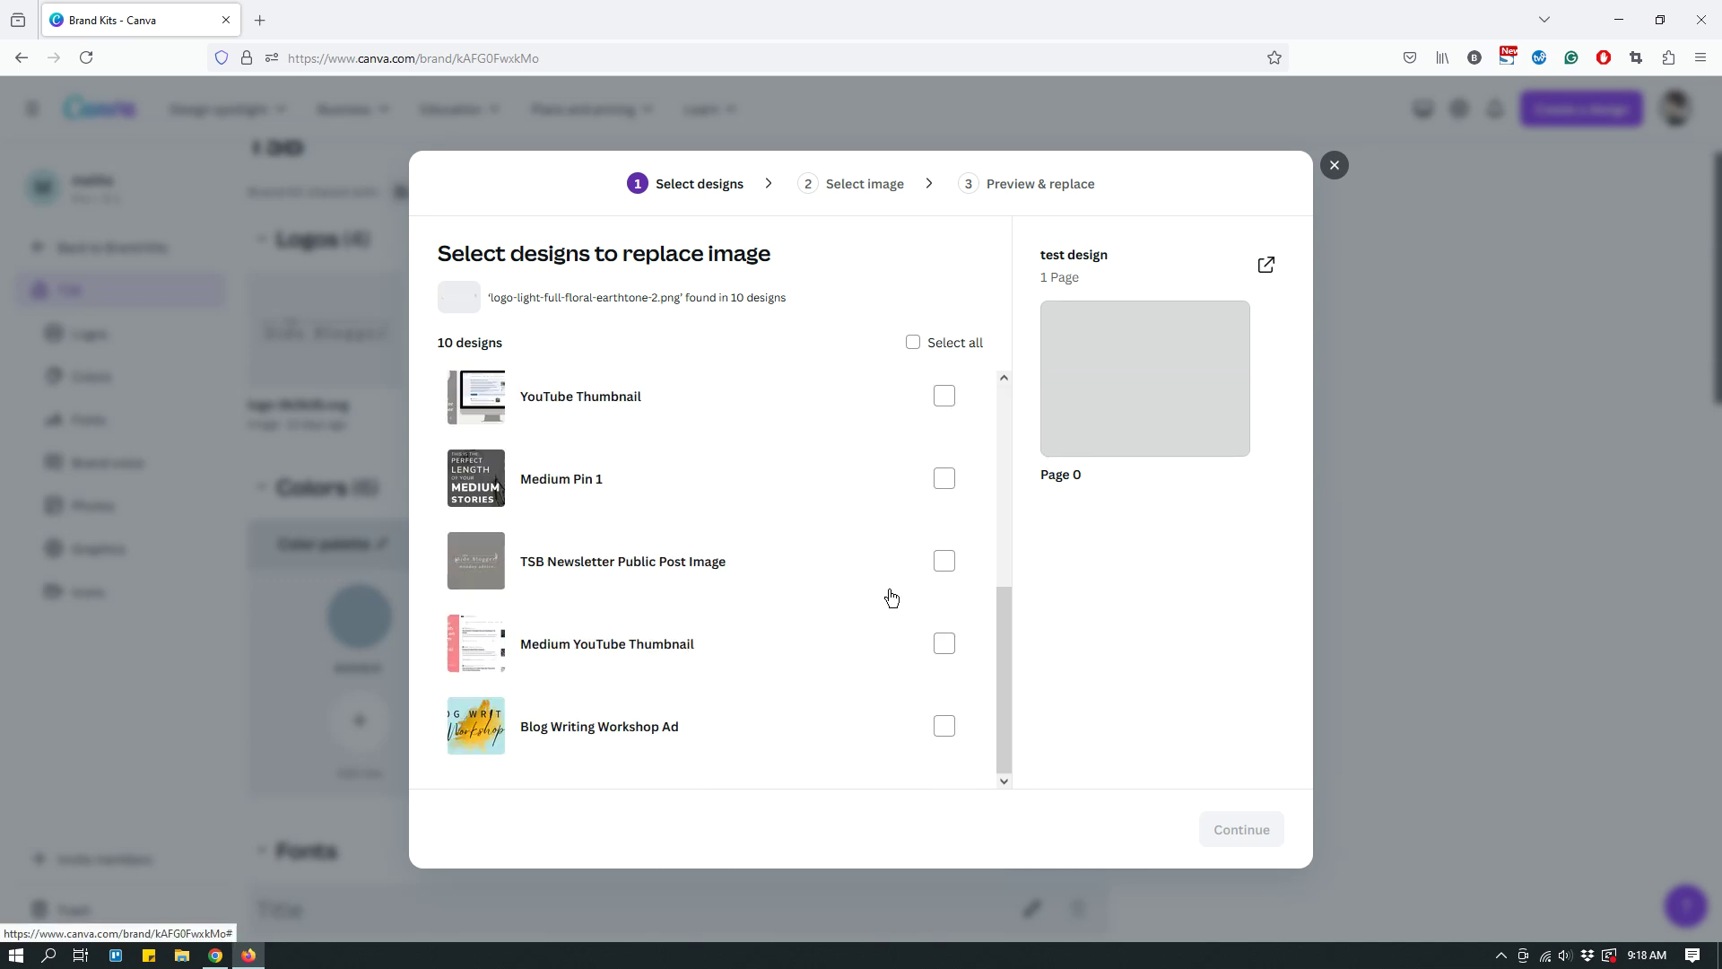
pyautogui.scroll(5, 891, 597)
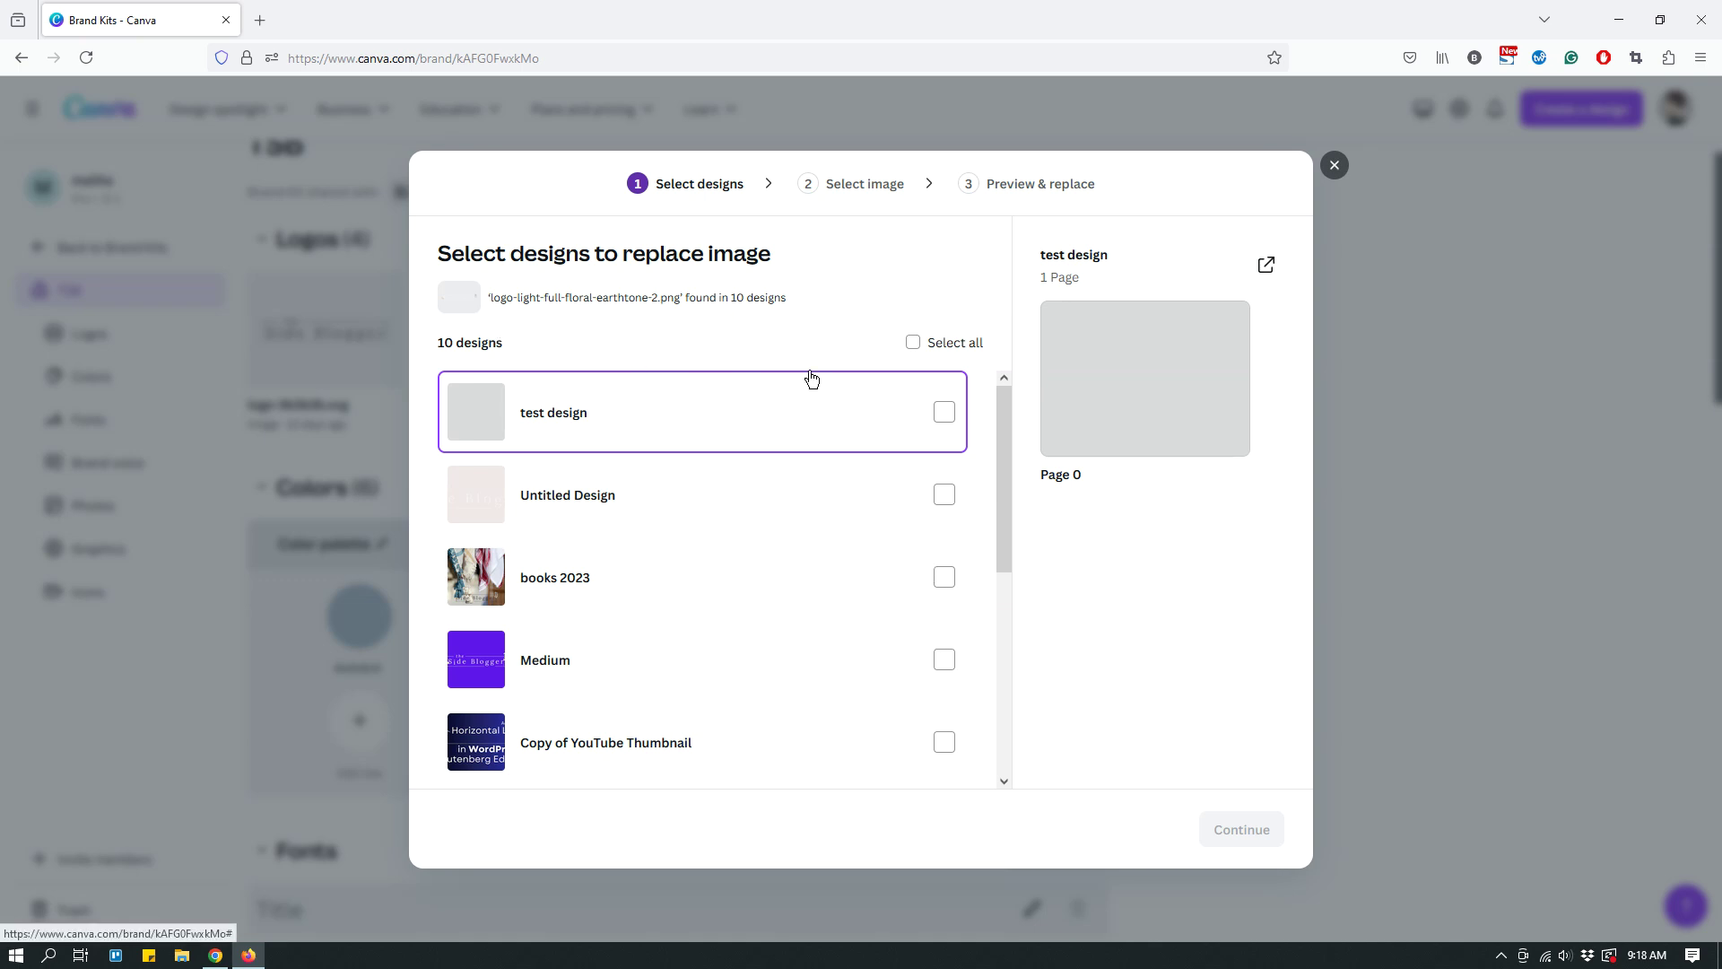
pyautogui.scroll(-5, 938, 535)
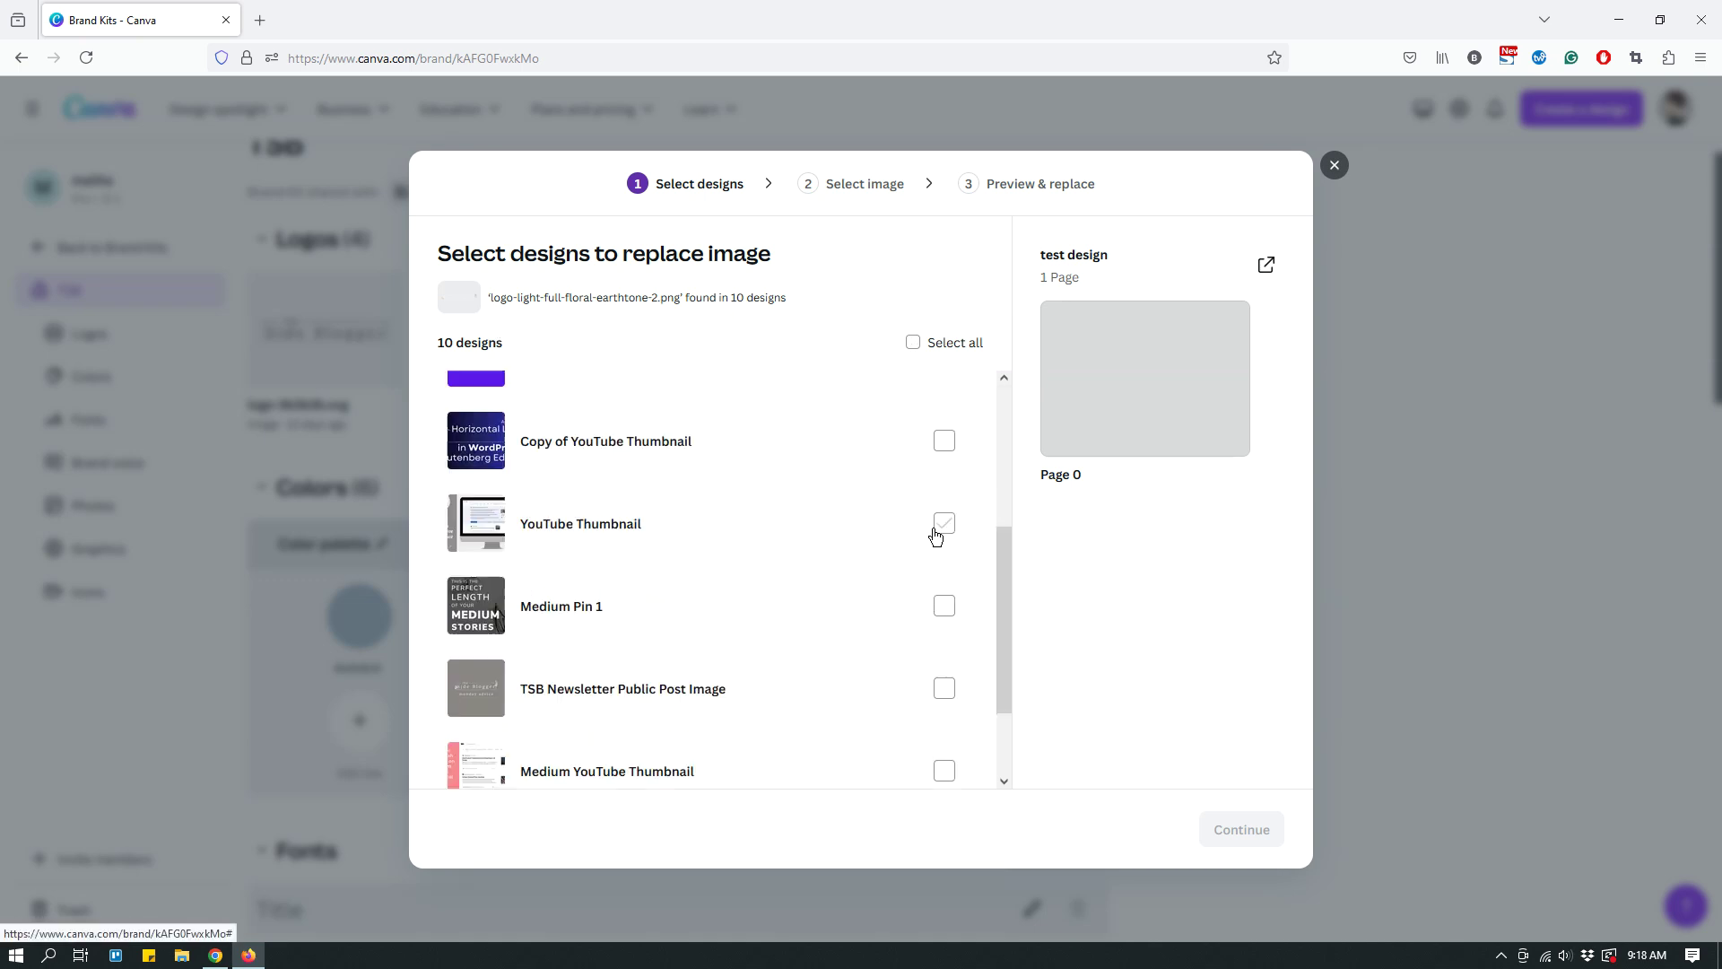
pyautogui.scroll(1, 933, 496)
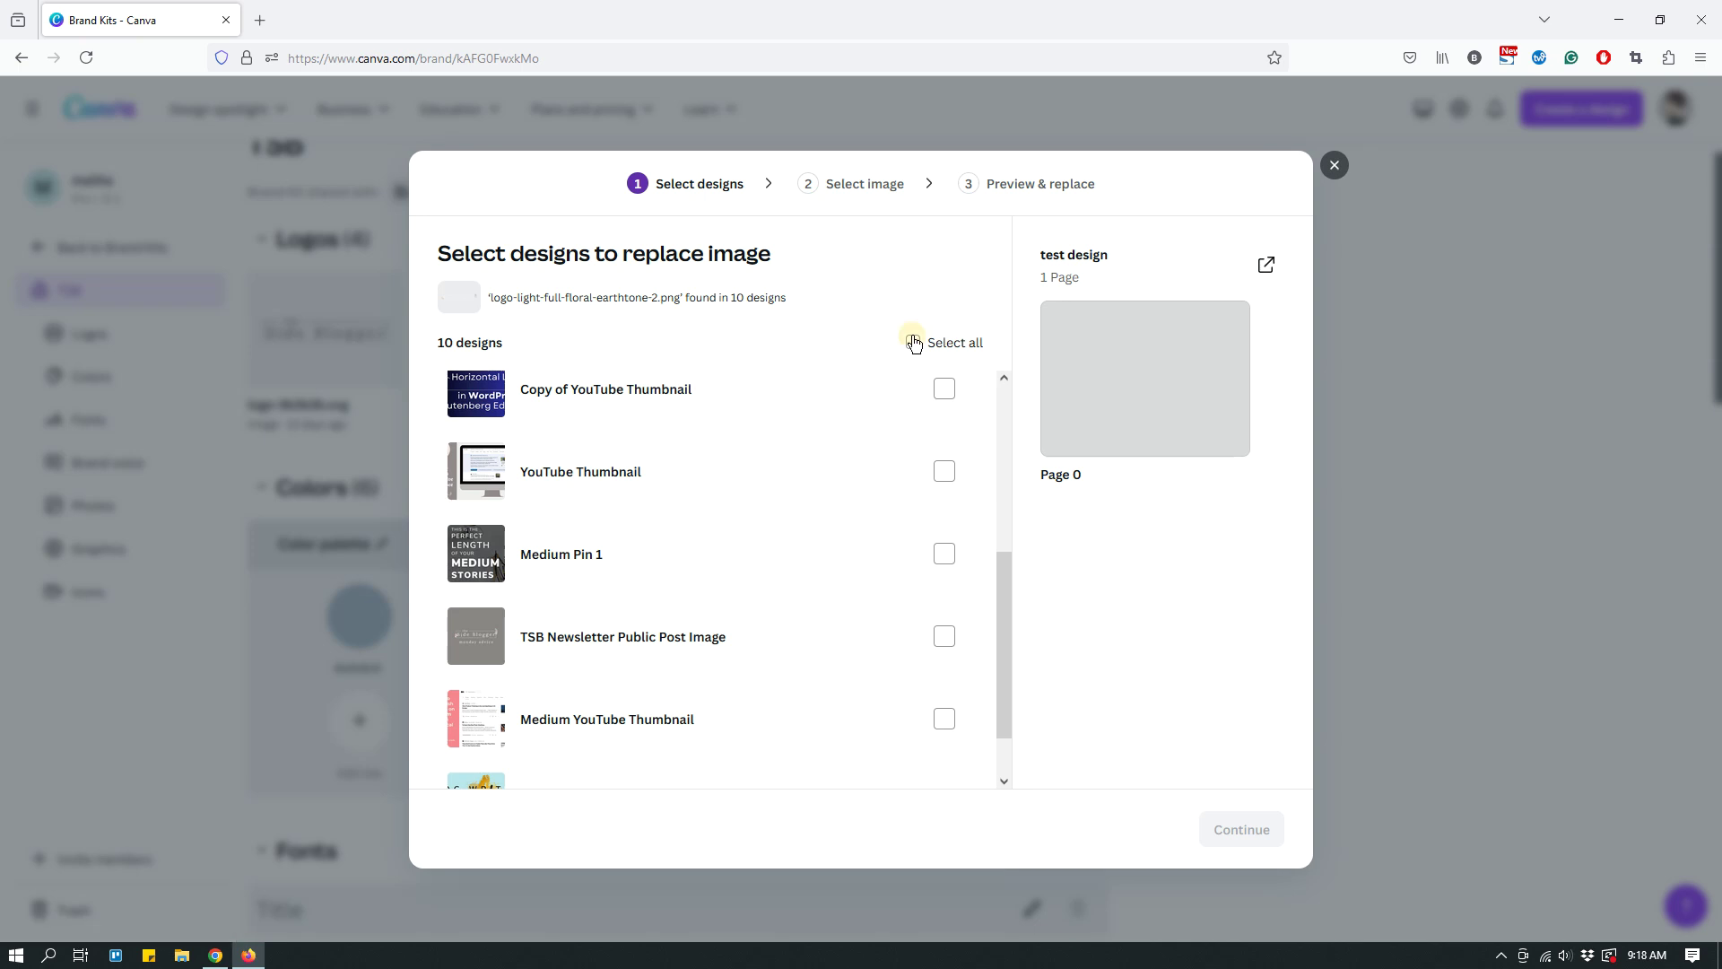
# Select only the Medium and Untitled Design designs for replacement and continue.
pyautogui.click(912, 342)
pyautogui.scroll(4, 881, 609)
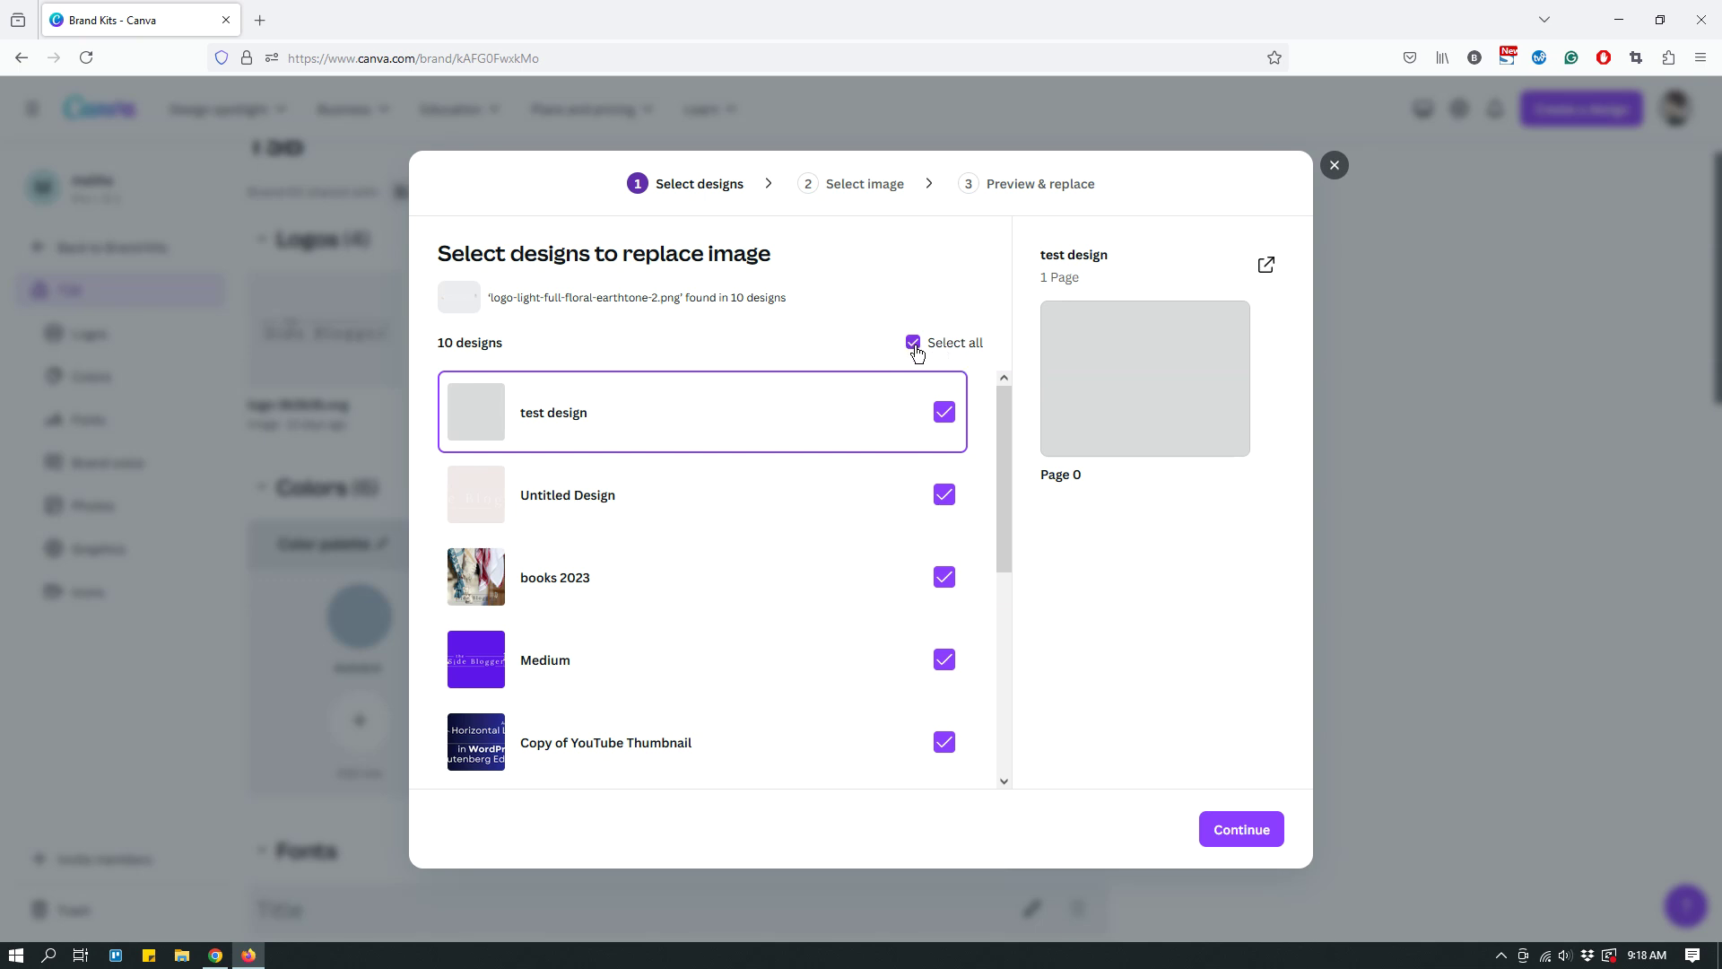
pyautogui.click(913, 344)
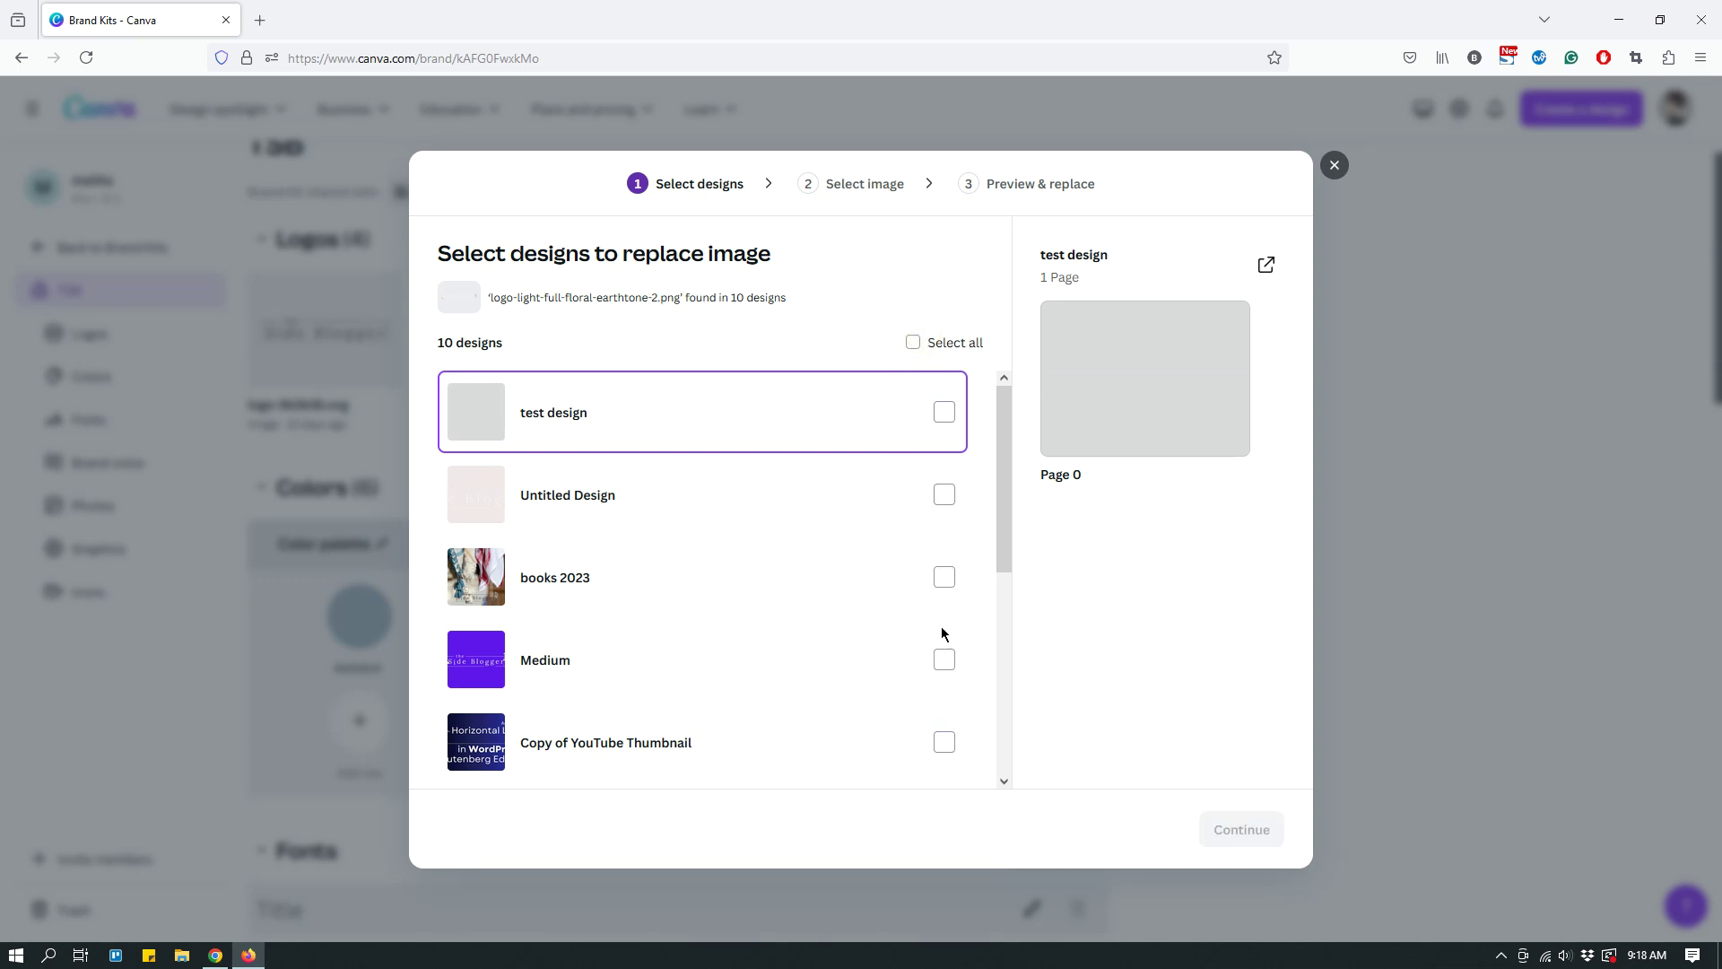
pyautogui.click(944, 659)
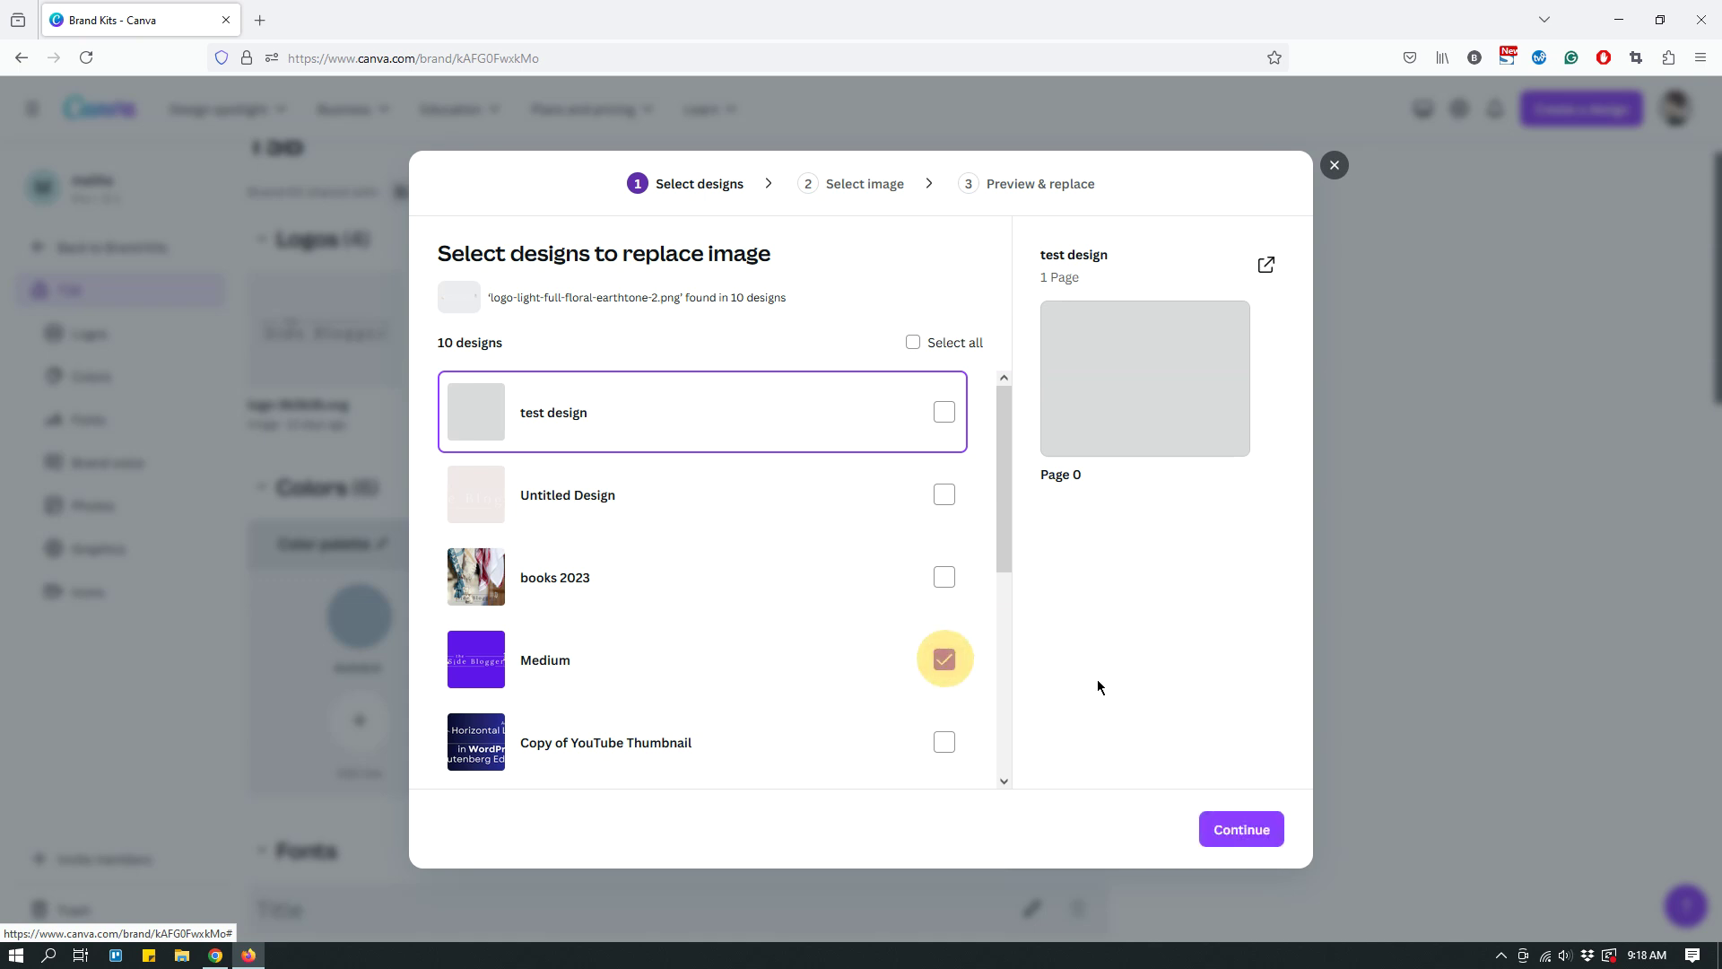
pyautogui.click(943, 494)
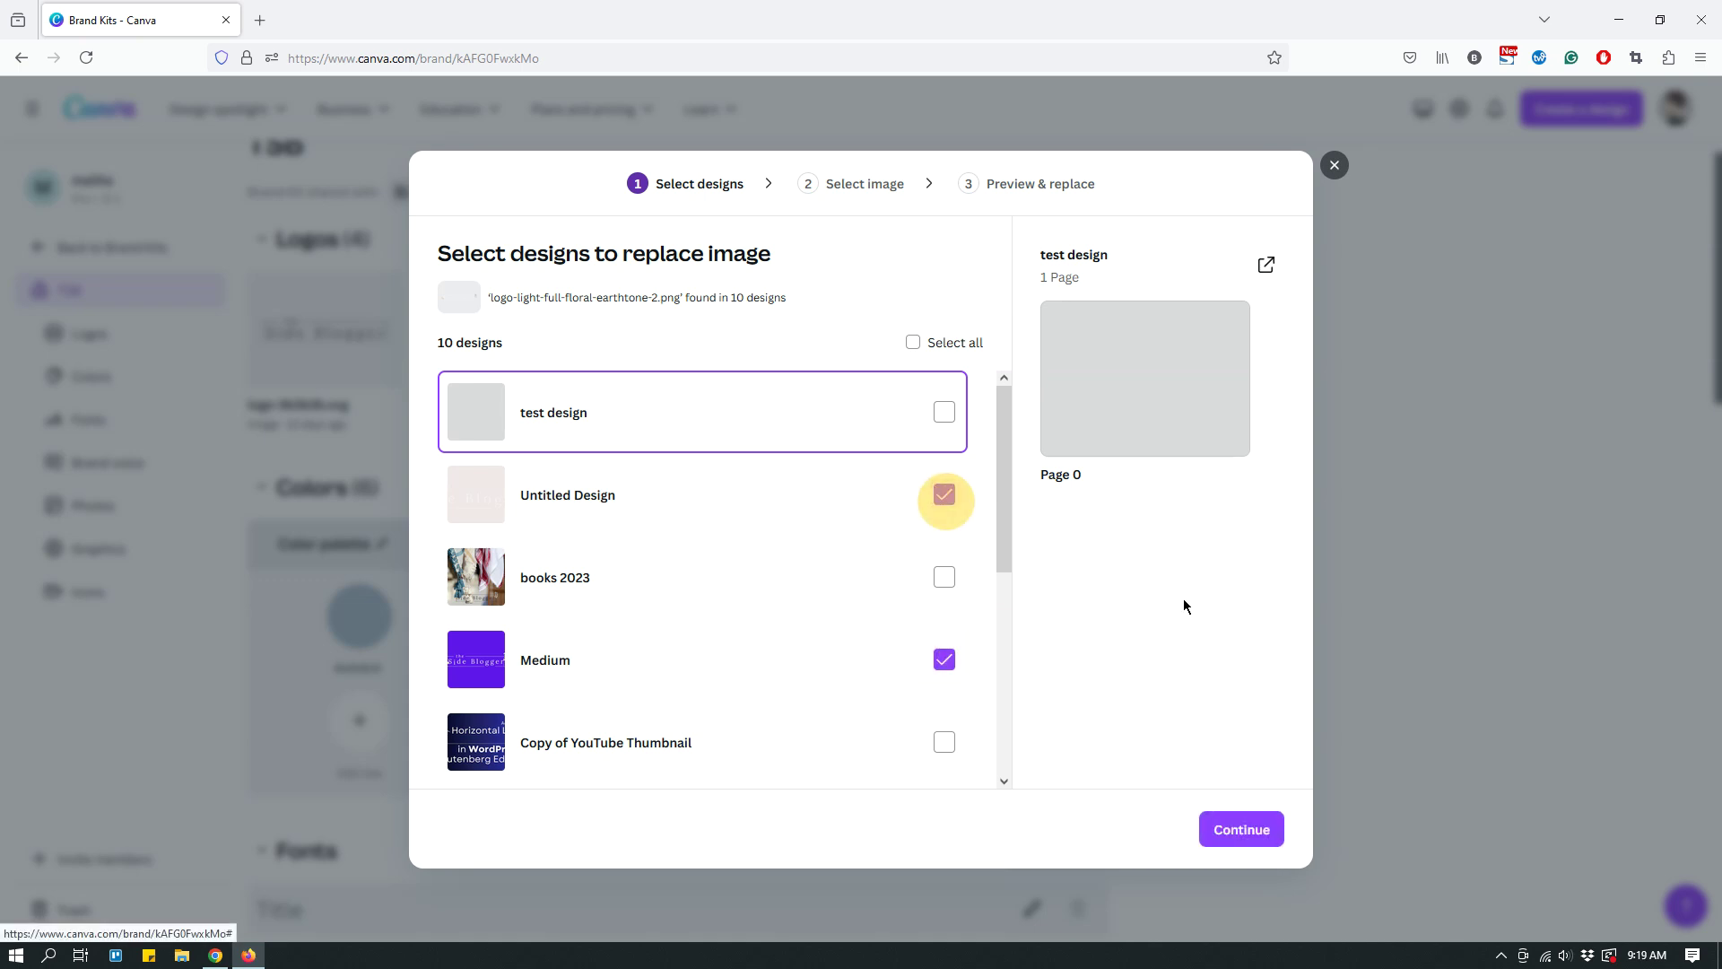
pyautogui.click(1259, 839)
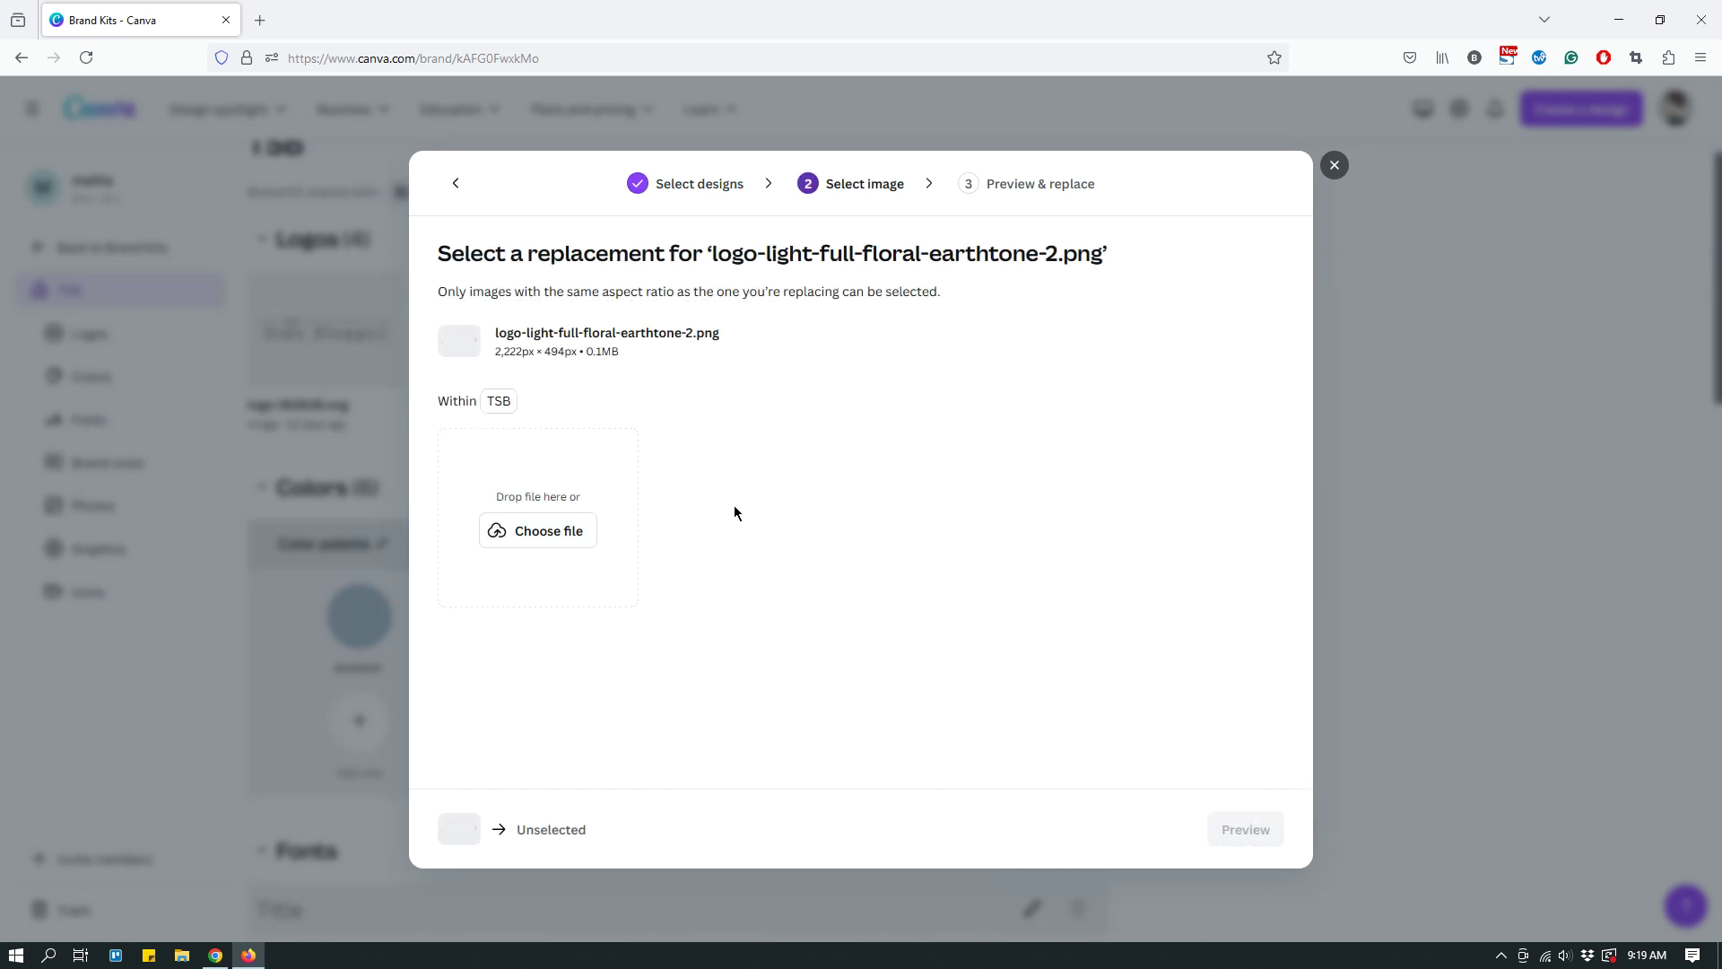
# Upload Dark-logo-membership.png as the replacement logo, which is rejected for mismatched aspect ratio.
pyautogui.click(555, 532)
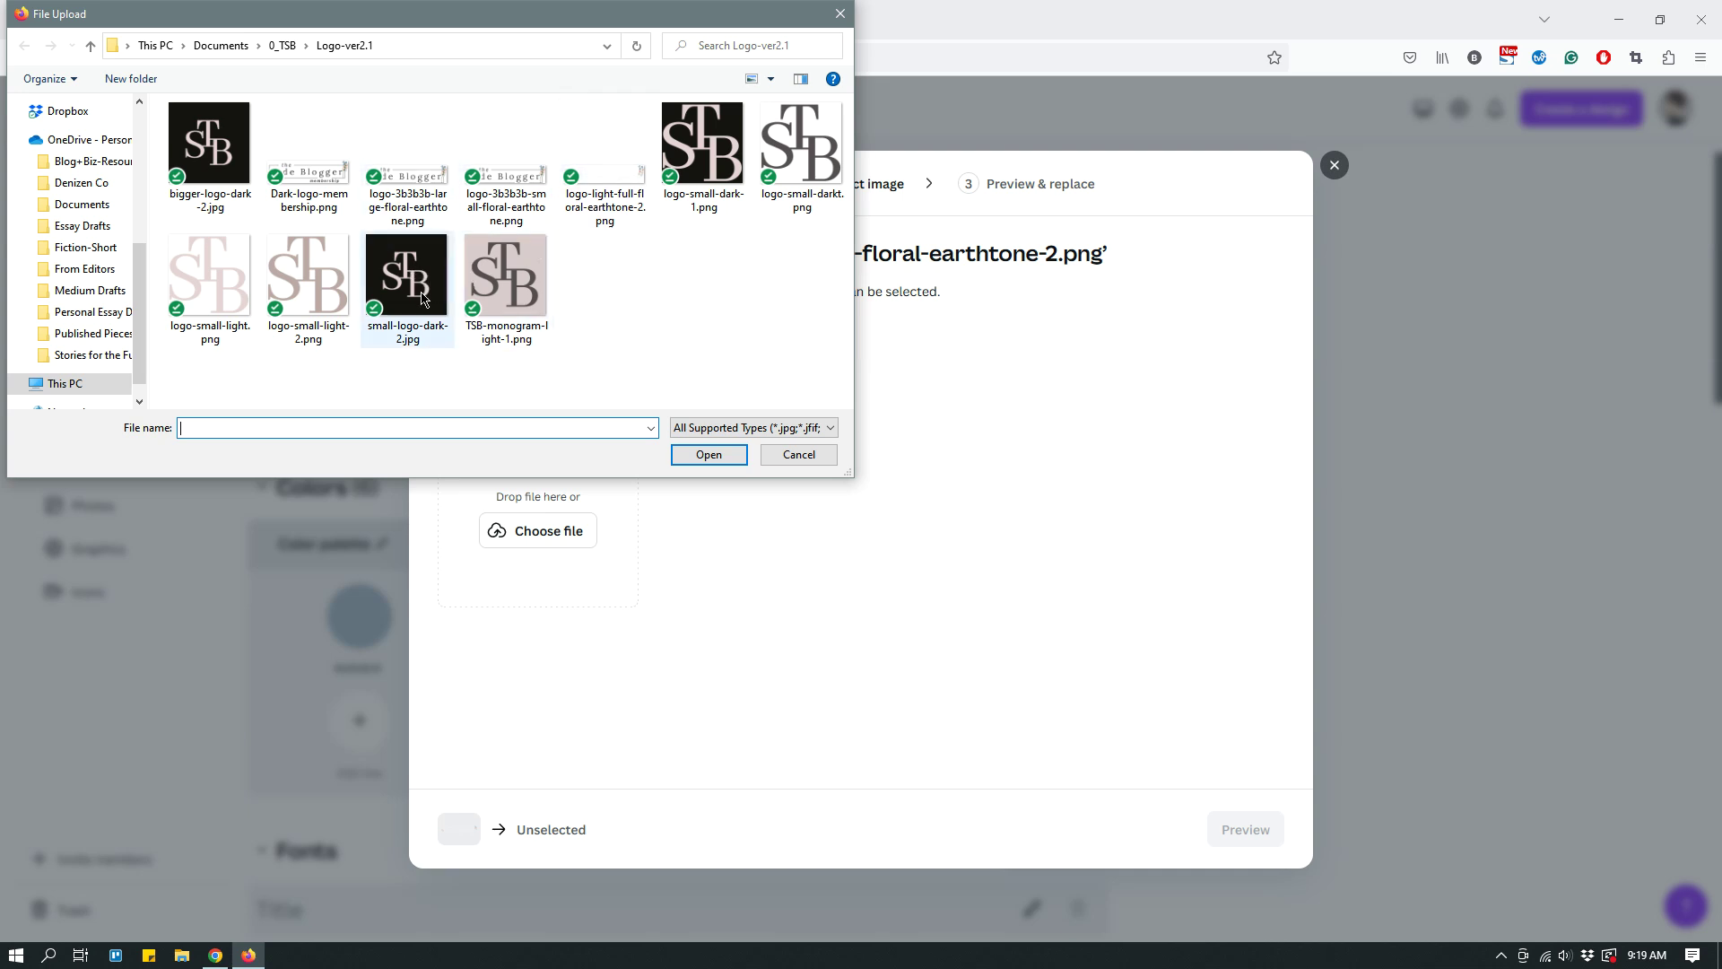
pyautogui.click(209, 143)
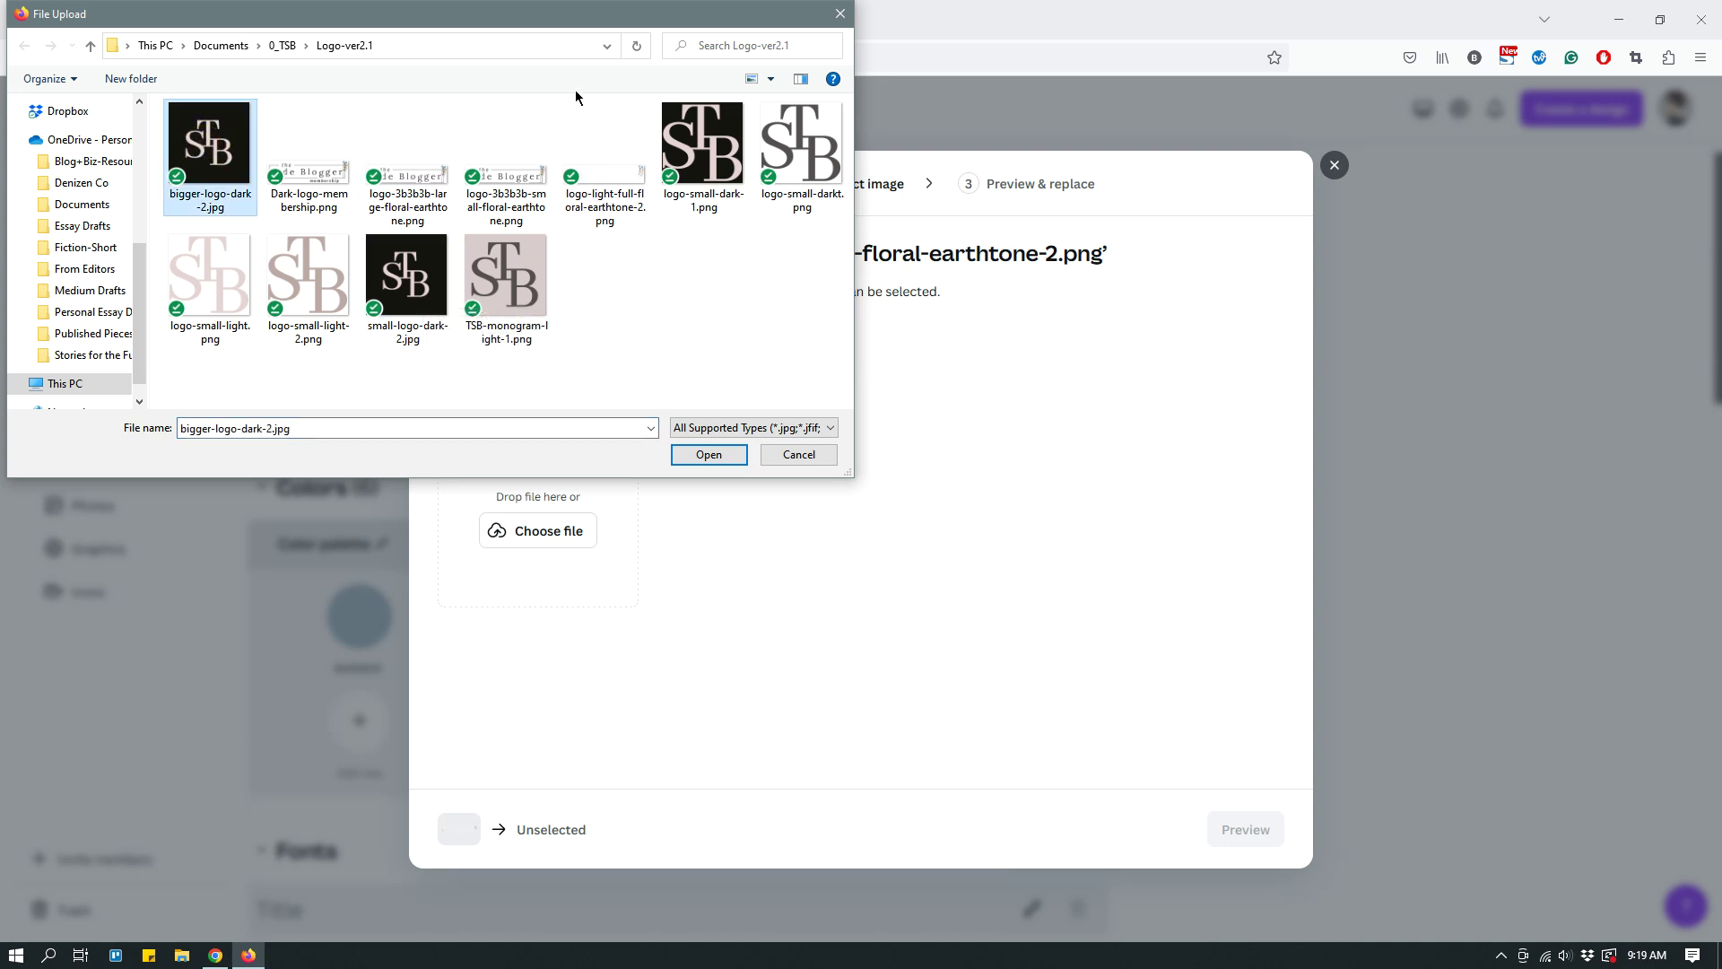
pyautogui.click(309, 196)
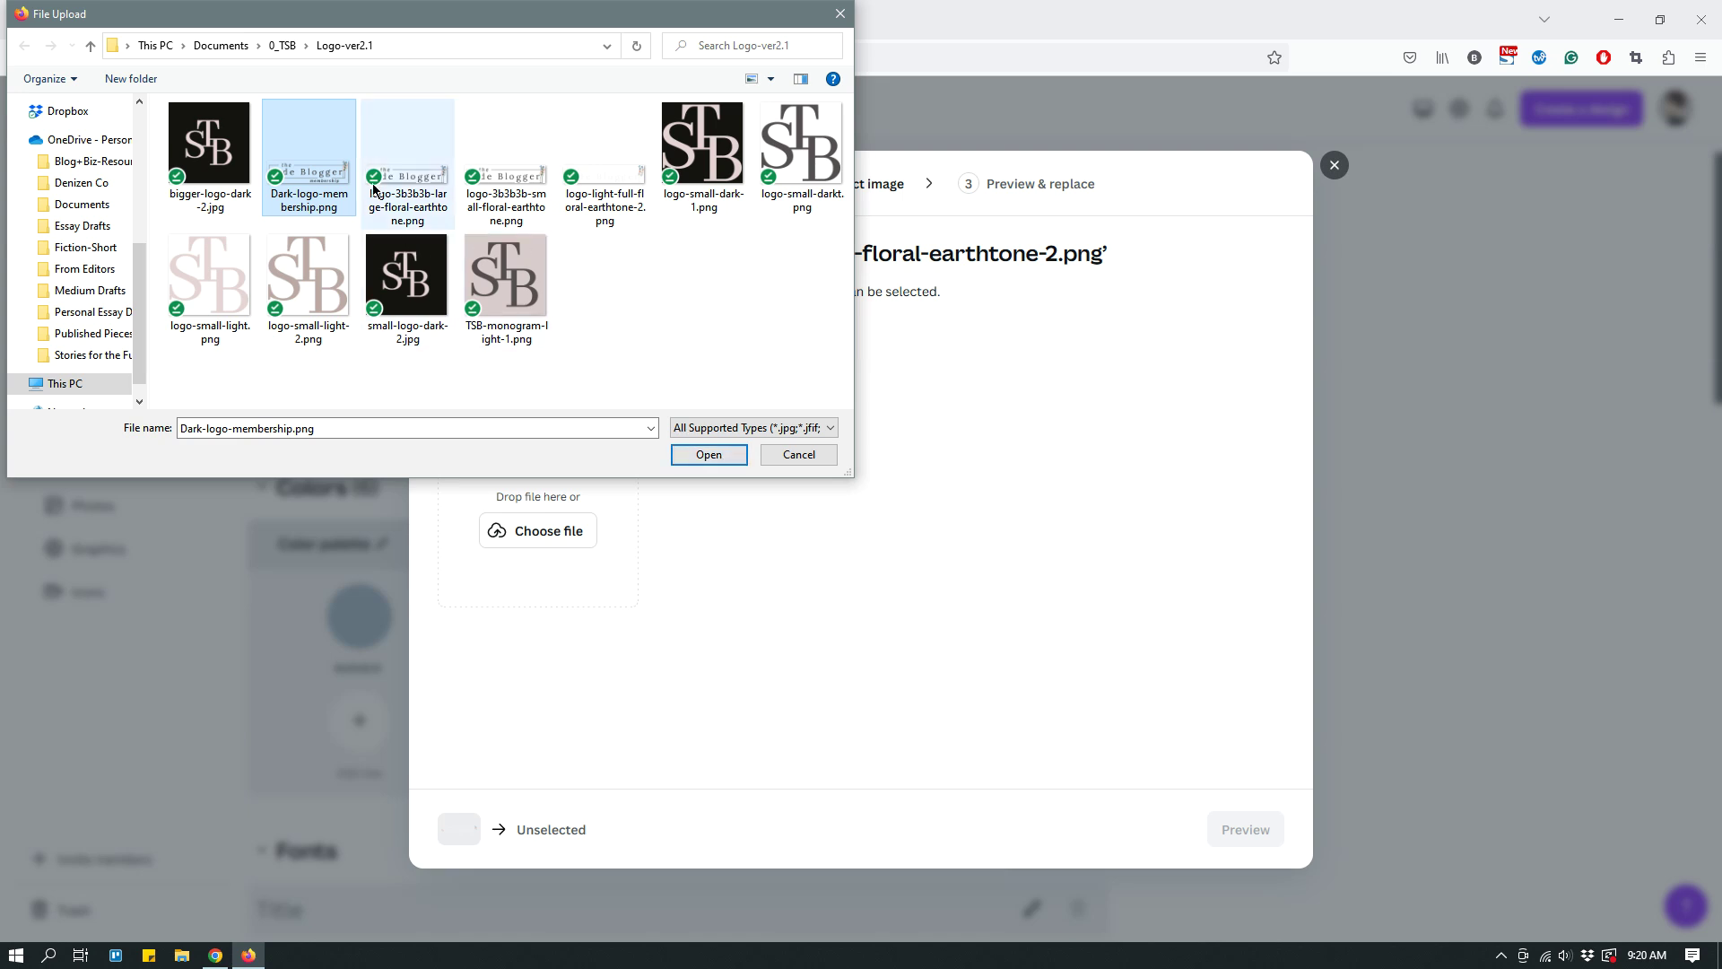
pyautogui.click(714, 454)
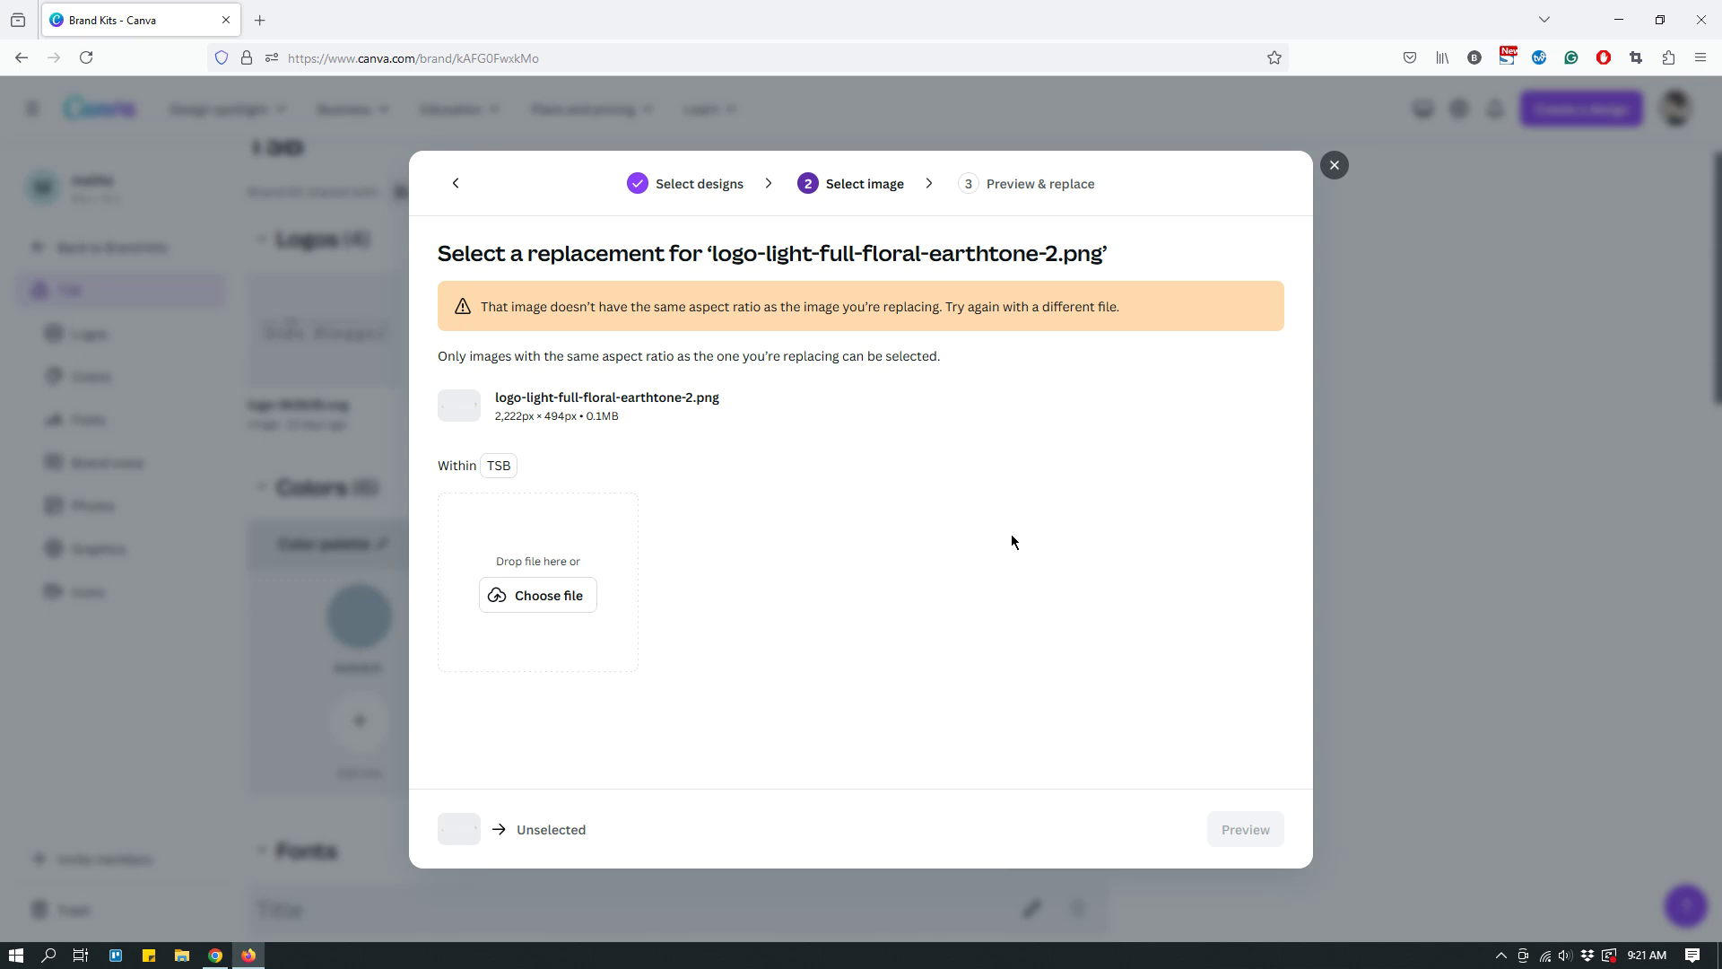
# Try uploading logo-3b3b3b-small-floral-earthtone.png as the replacement, which Canva refuses.
pyautogui.click(575, 604)
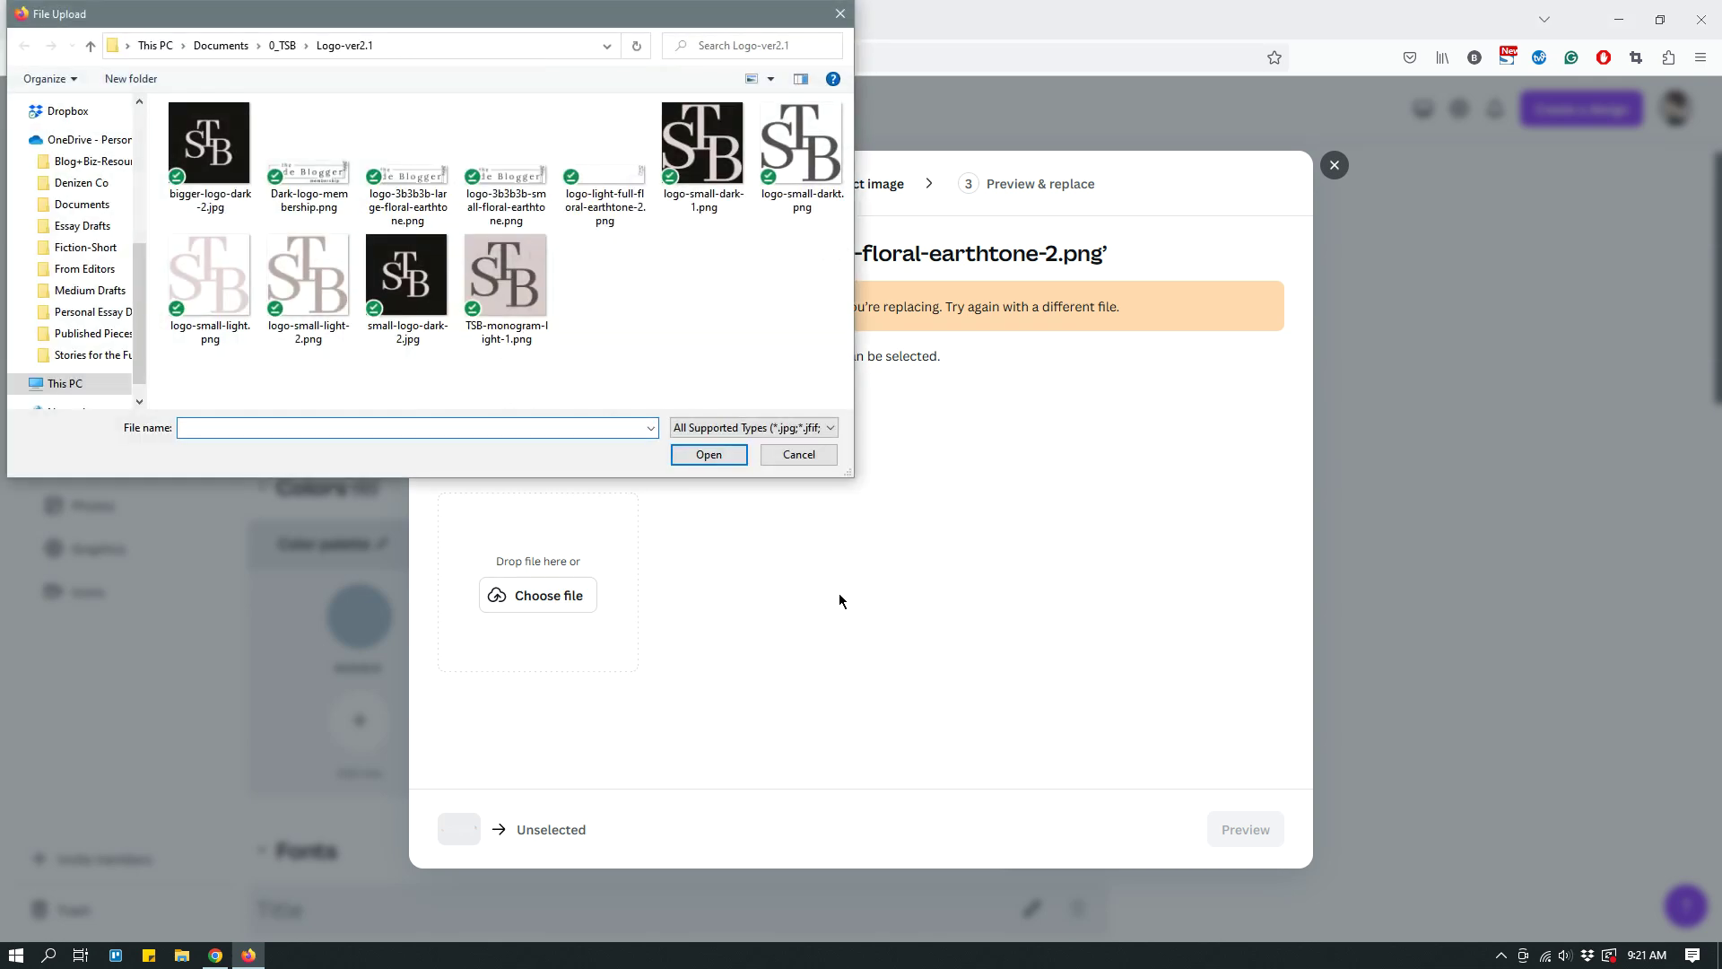
pyautogui.click(506, 201)
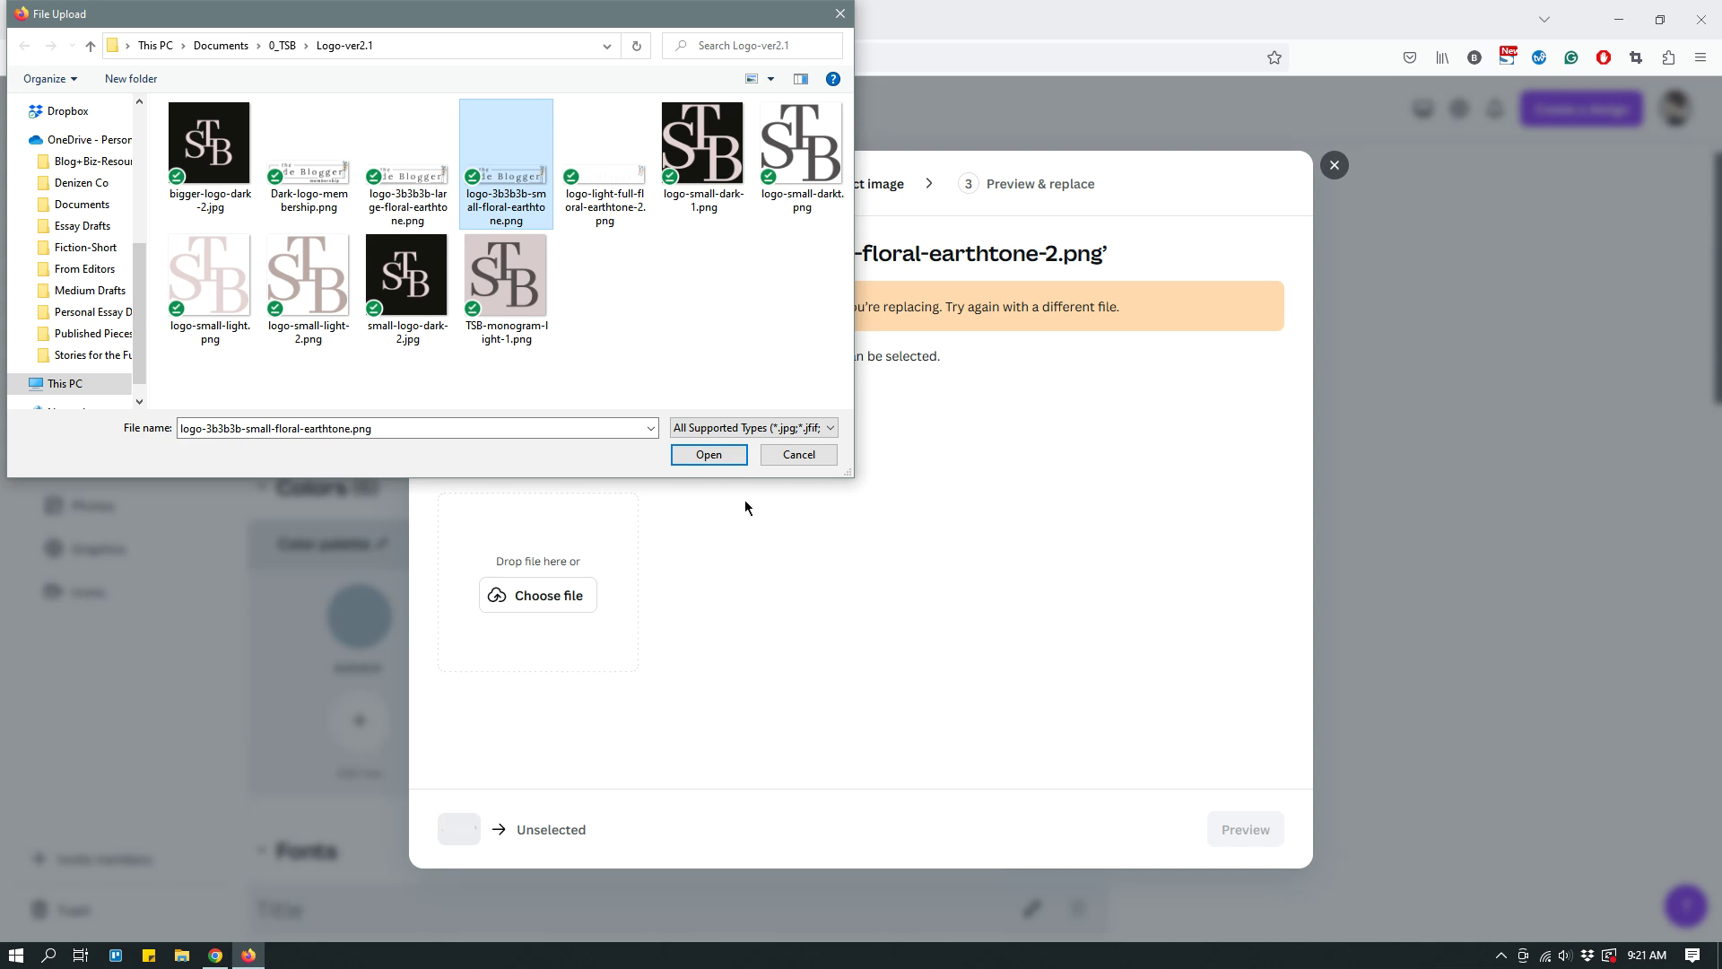
pyautogui.click(713, 455)
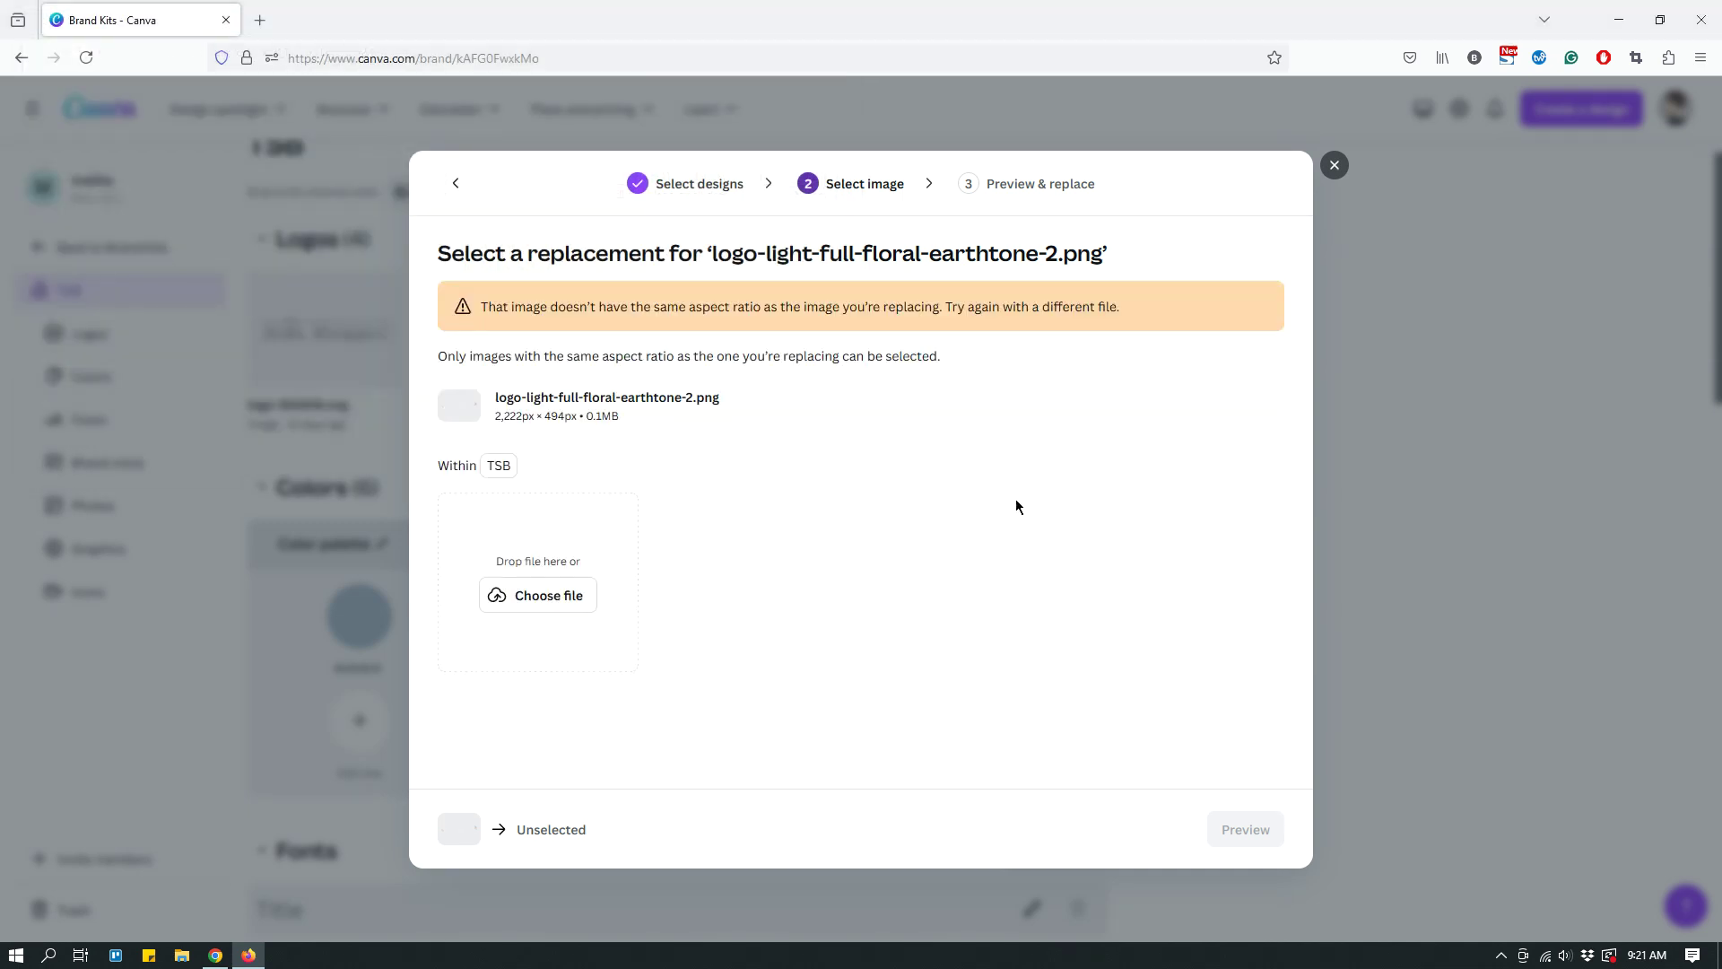
# Upload logo-3b3b3b-large-floral-earthtone.png (2,222 × 494 px) as the replacement logo instead.
pyautogui.click(516, 598)
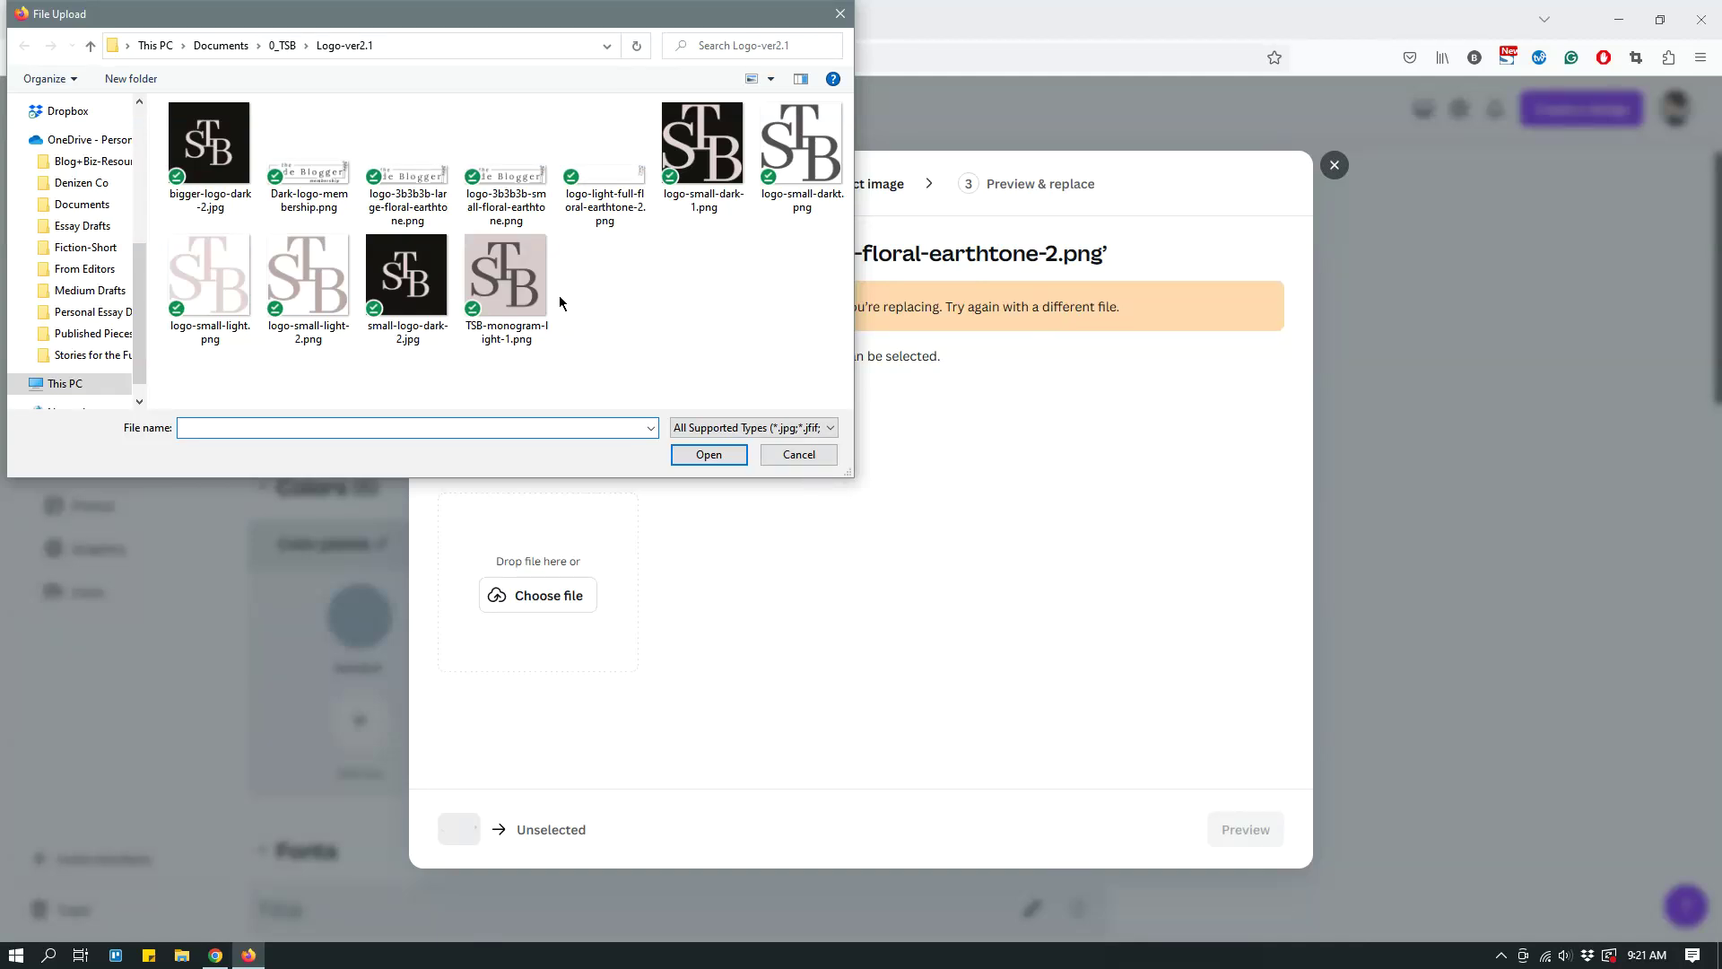
pyautogui.click(421, 208)
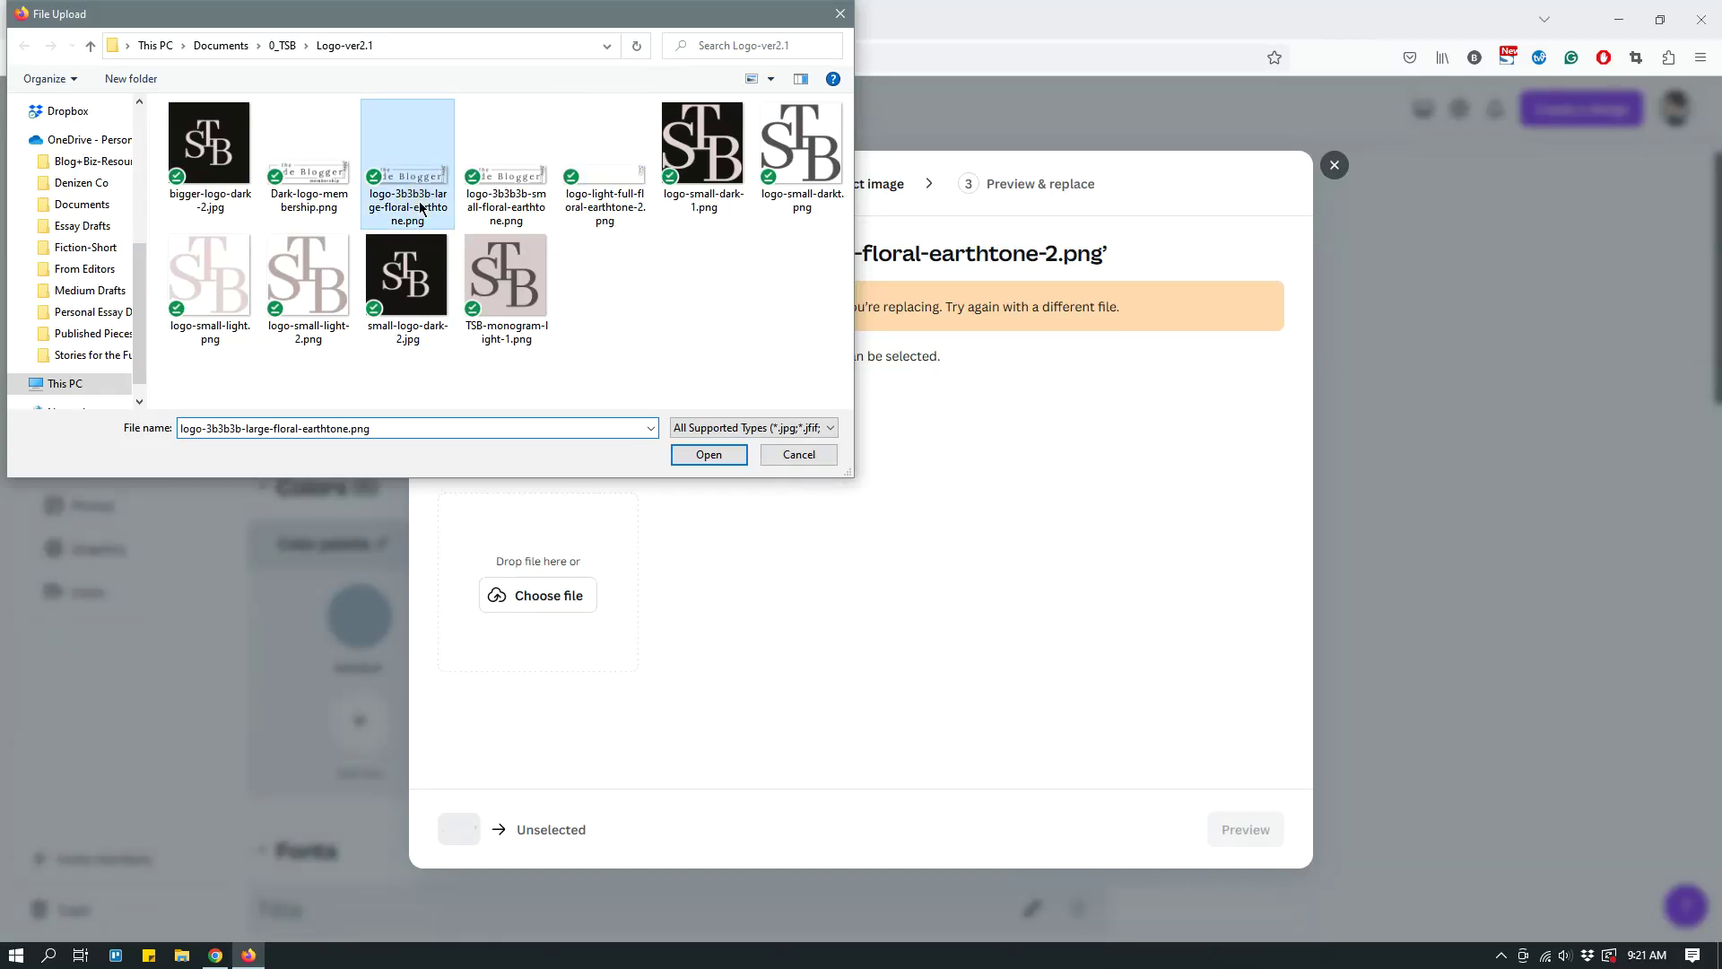
pyautogui.click(733, 463)
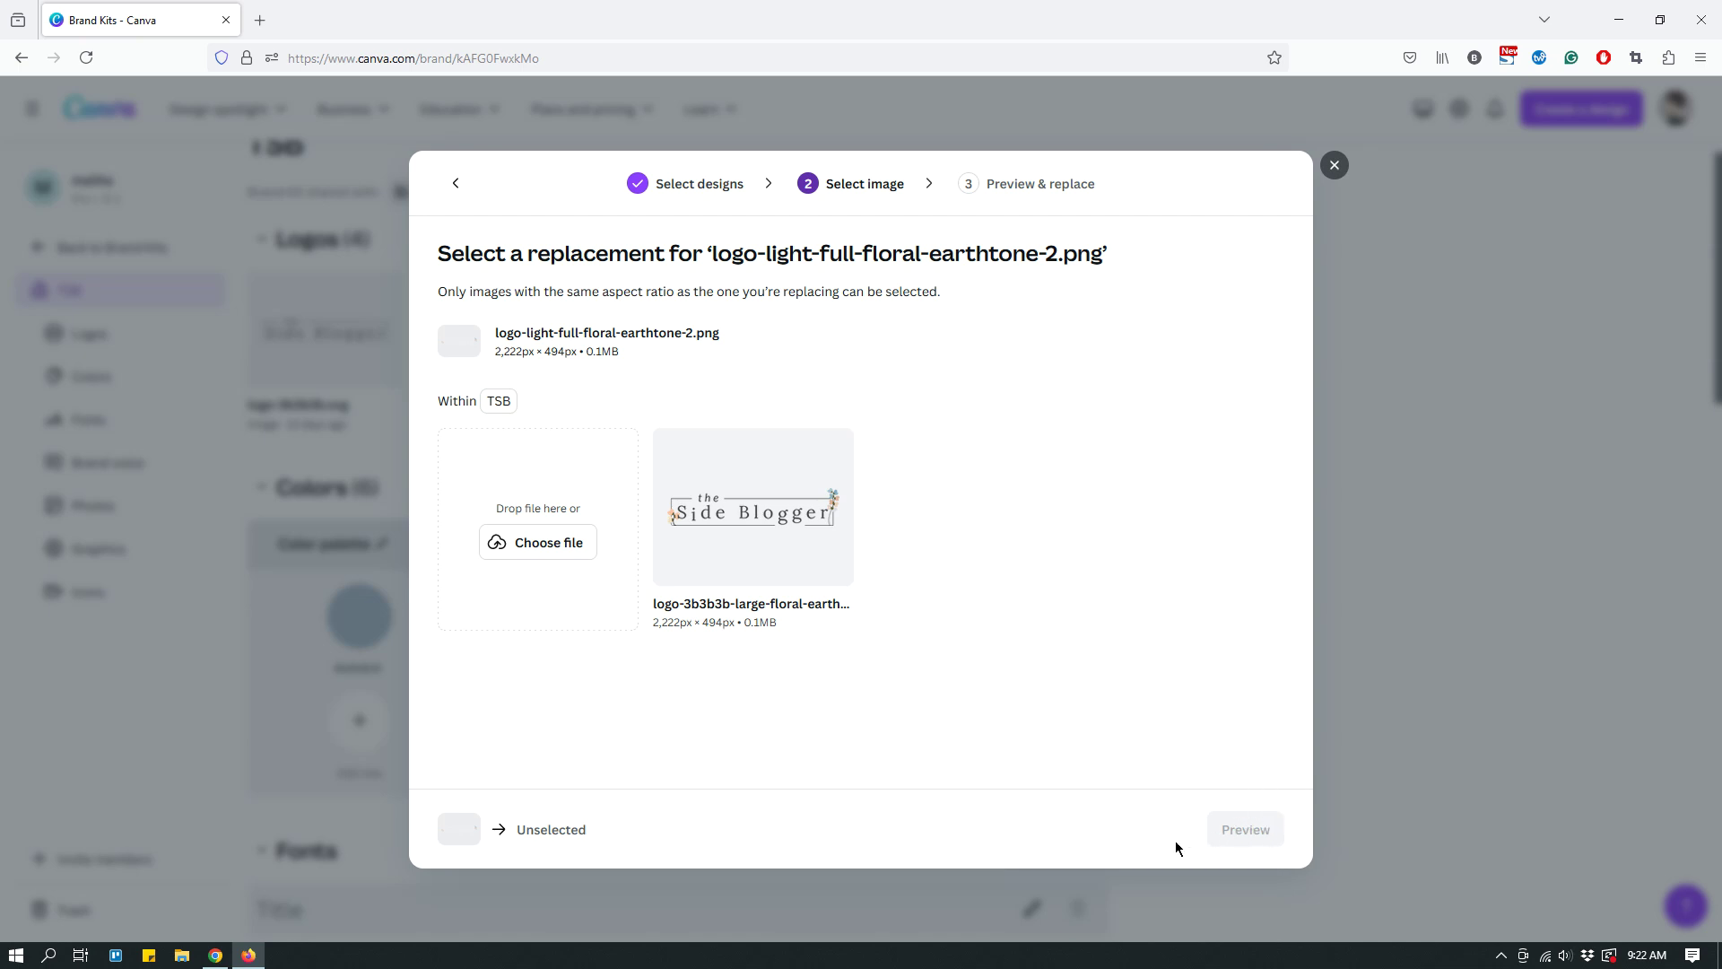
# Preview the large logo in the Medium and Untitled Design pages, then replace it in 2 designs.
pyautogui.click(723, 461)
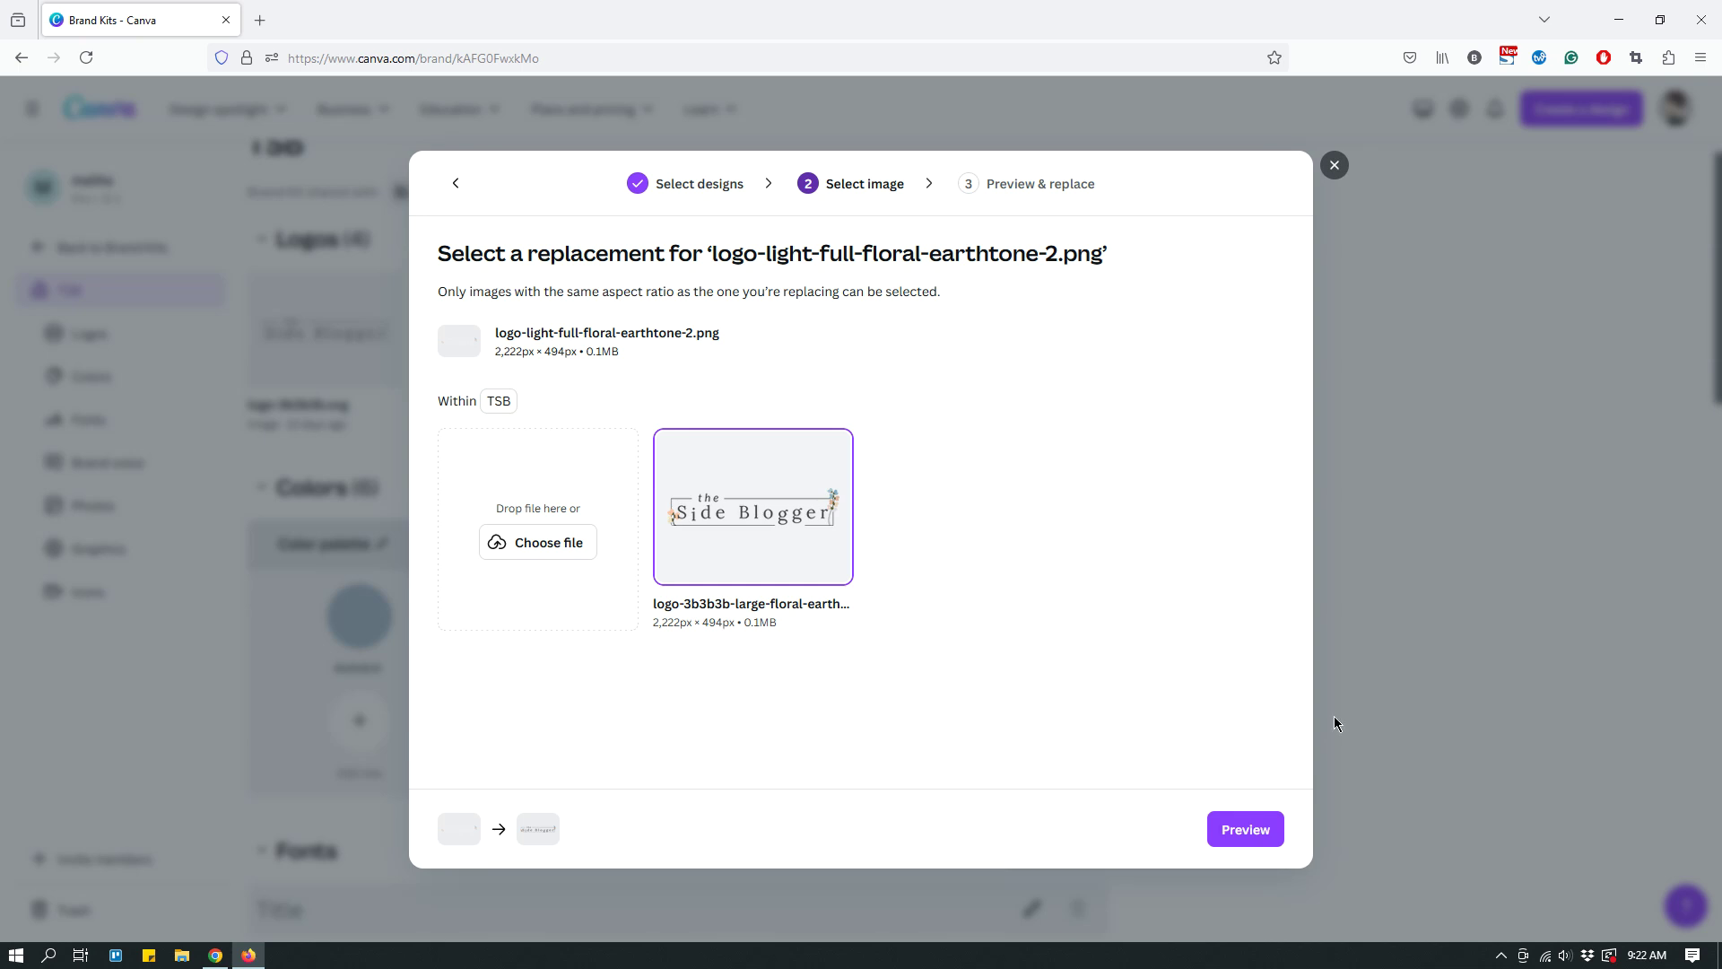
pyautogui.click(1256, 831)
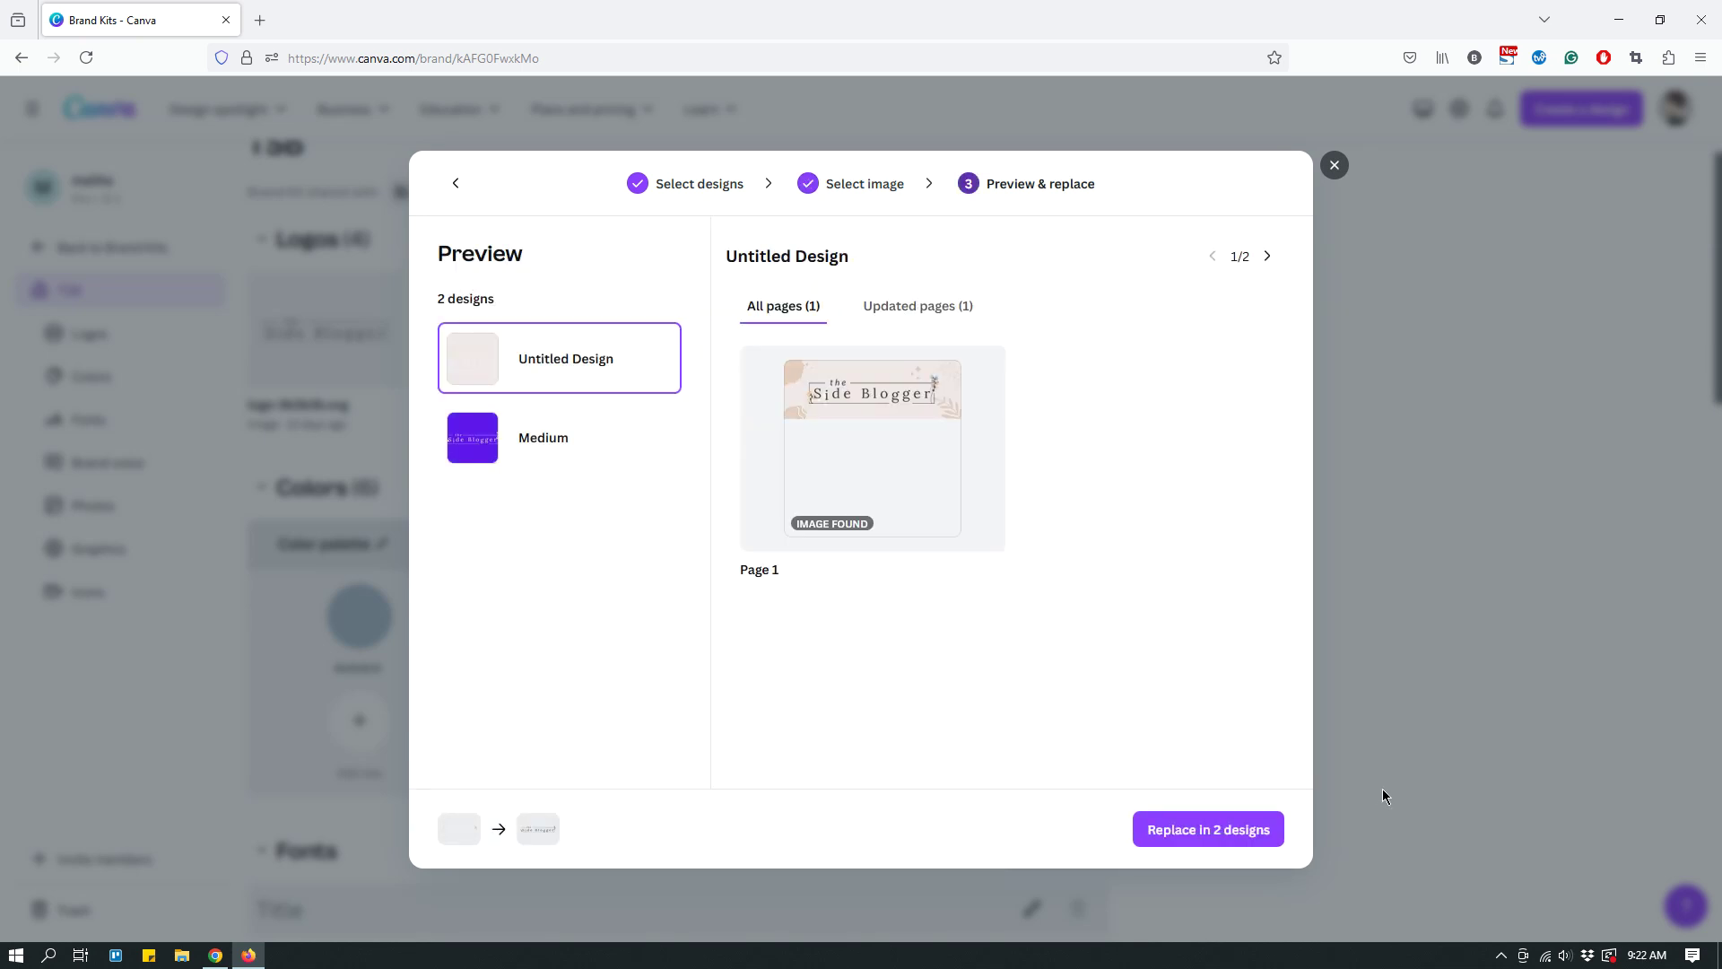
pyautogui.click(529, 459)
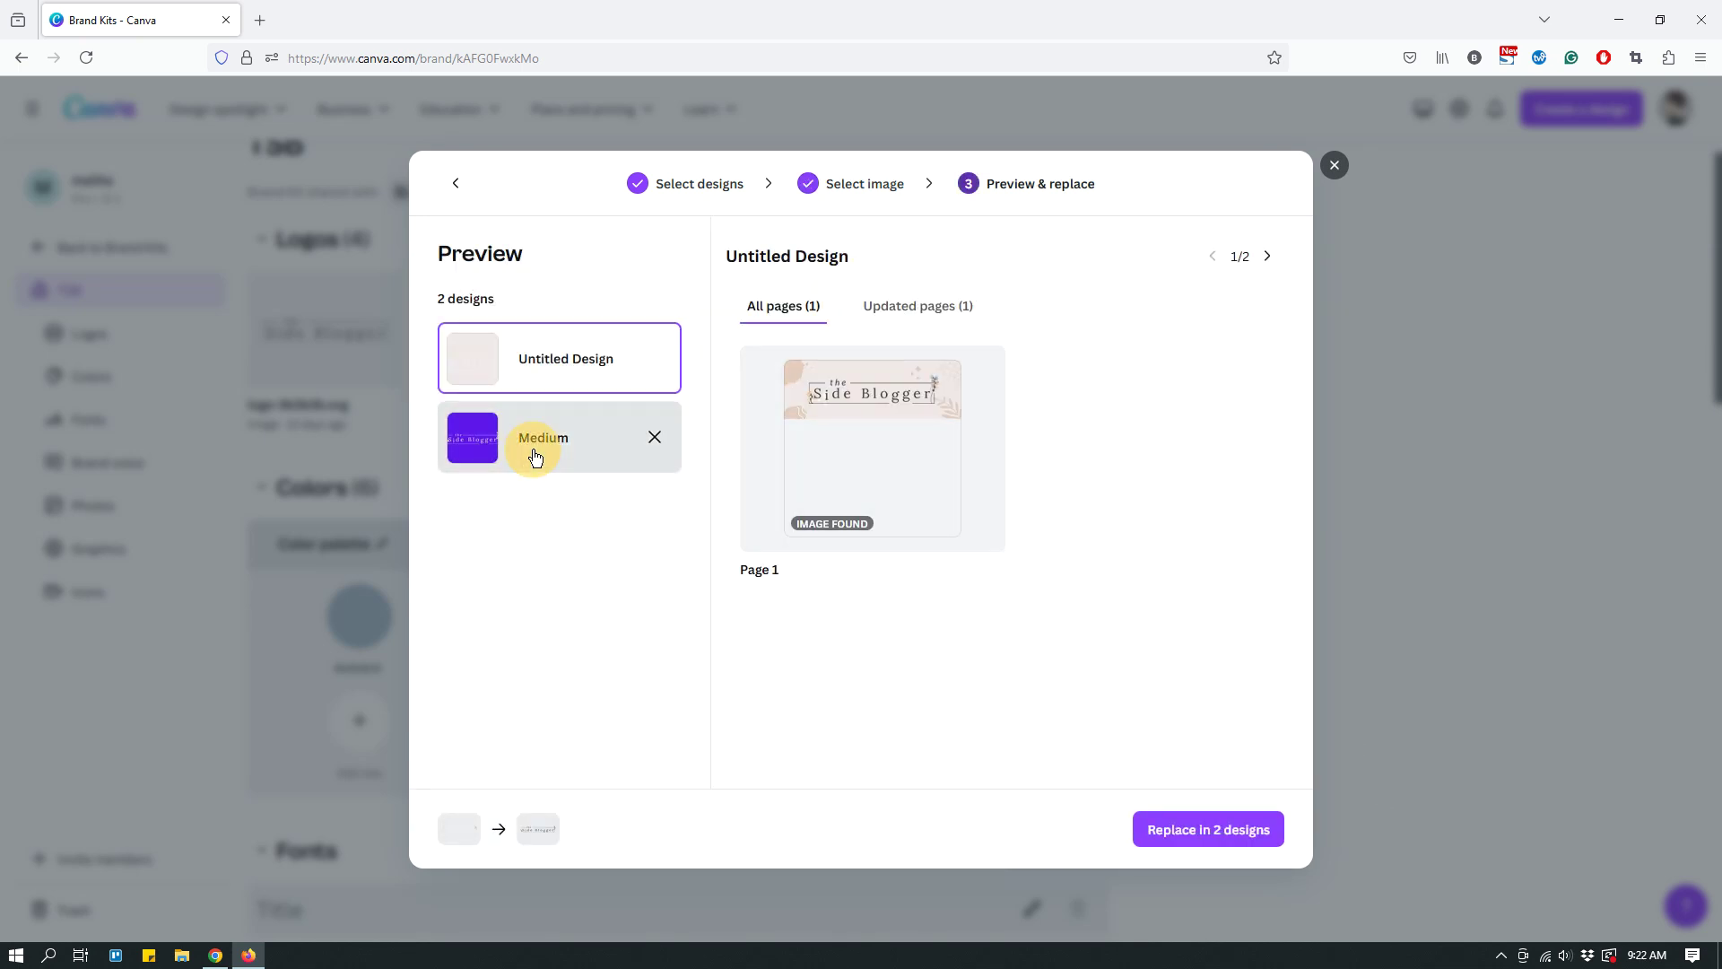
pyautogui.scroll(-1, 1165, 570)
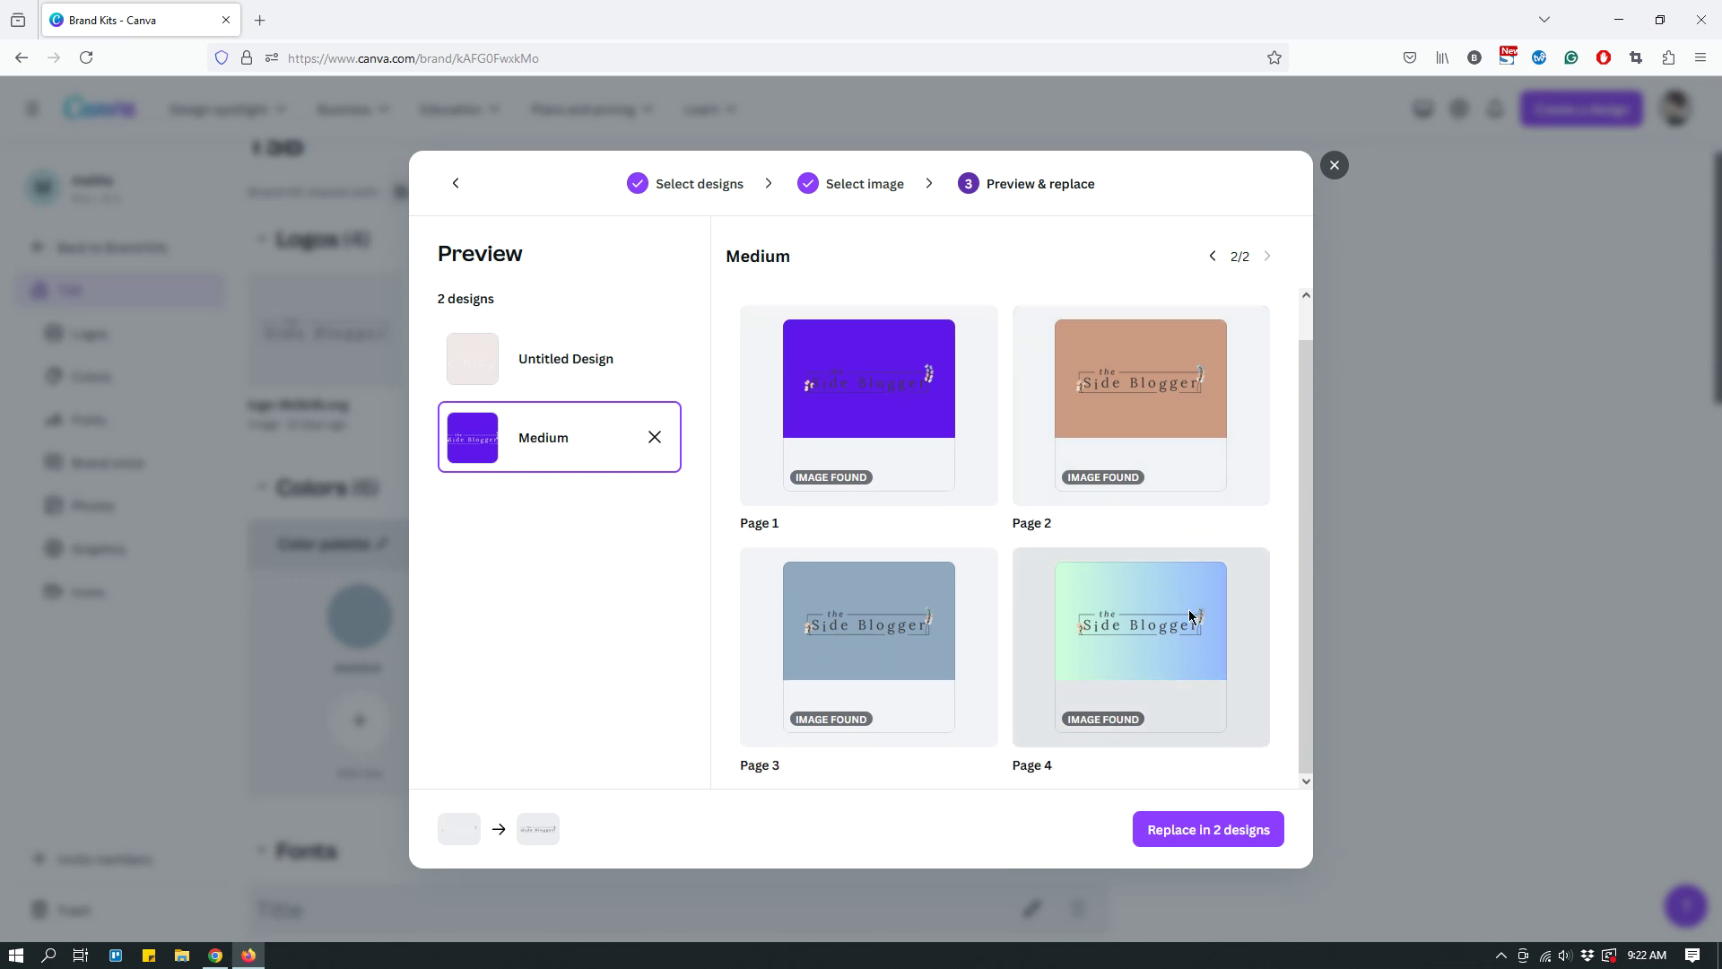
pyautogui.scroll(1, 1165, 570)
pyautogui.click(562, 366)
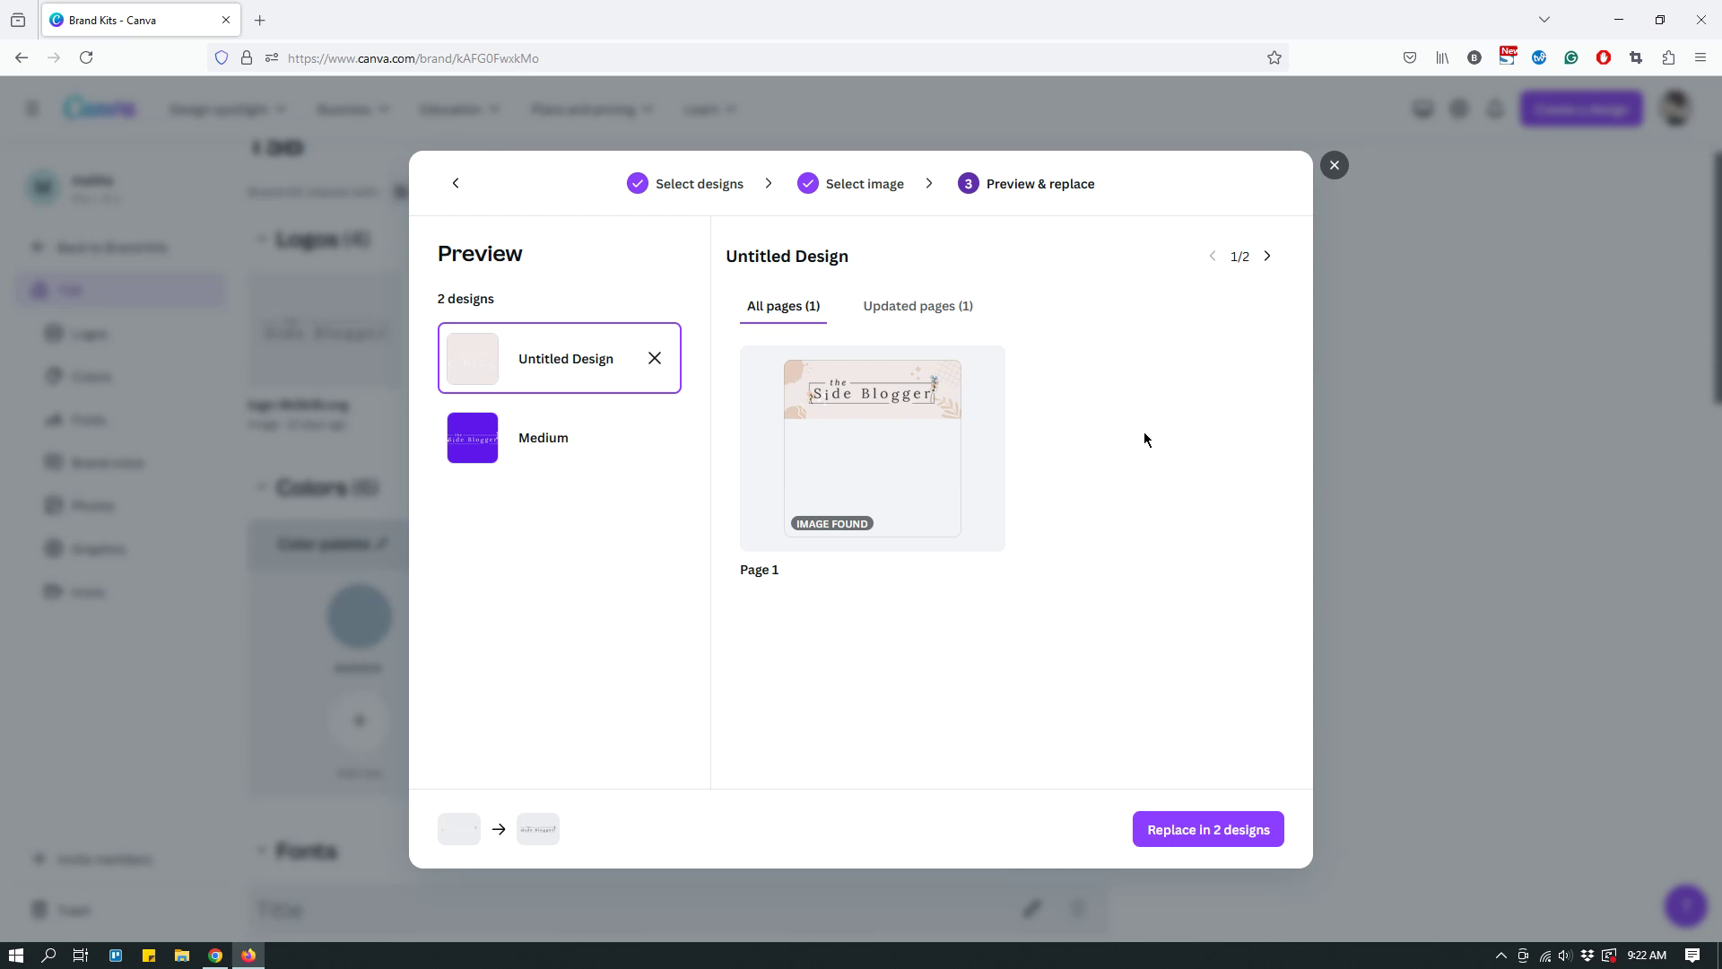
pyautogui.click(1233, 841)
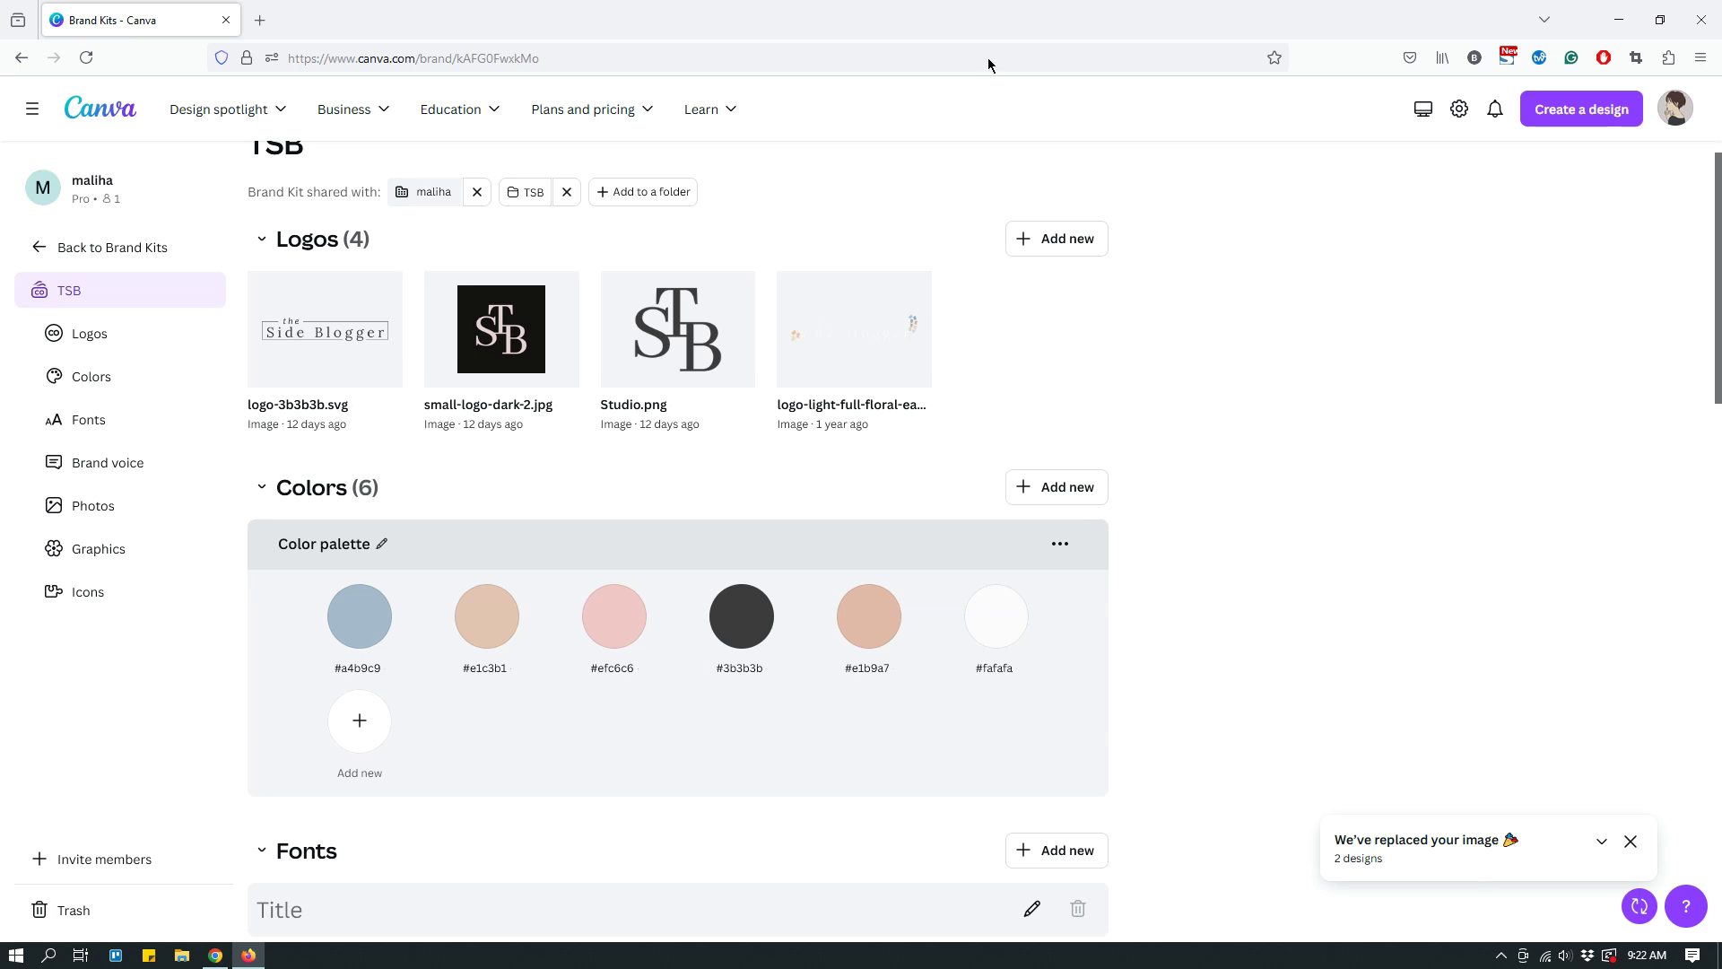
# Open the Medium design from Home and scroll through pages 1–4 showing the new logo.
pyautogui.click(121, 111)
pyautogui.scroll(-4, 689, 639)
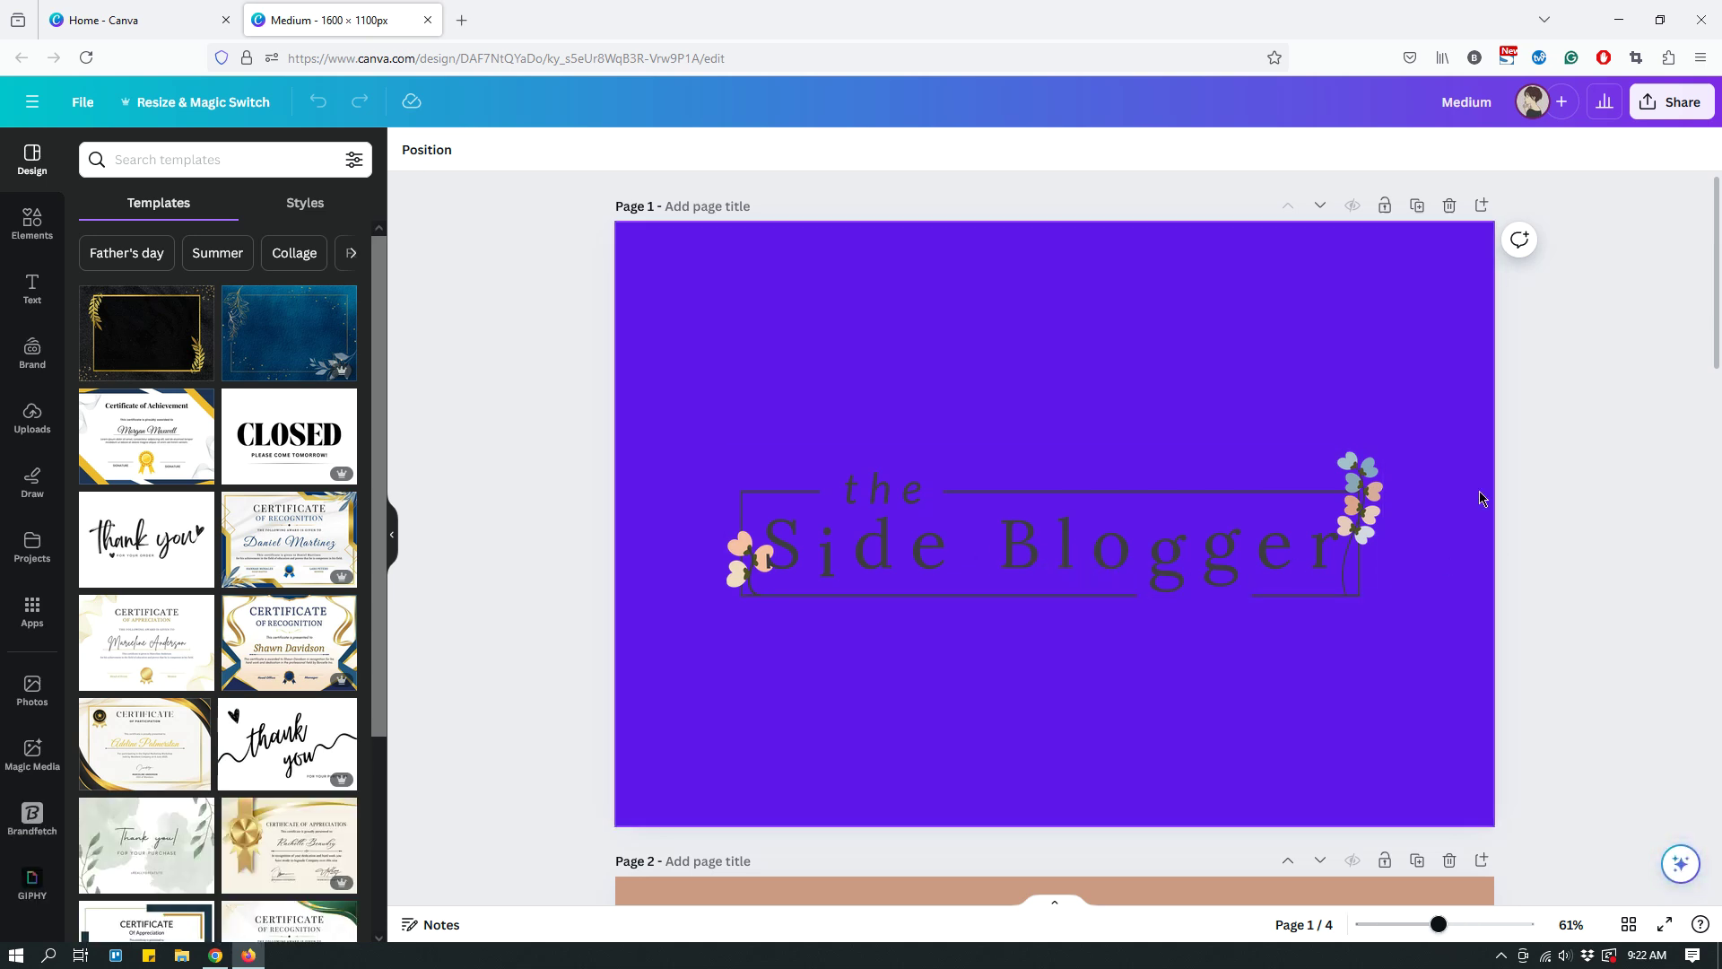
pyautogui.scroll(-4, 1480, 493)
pyautogui.scroll(-4, 1373, 562)
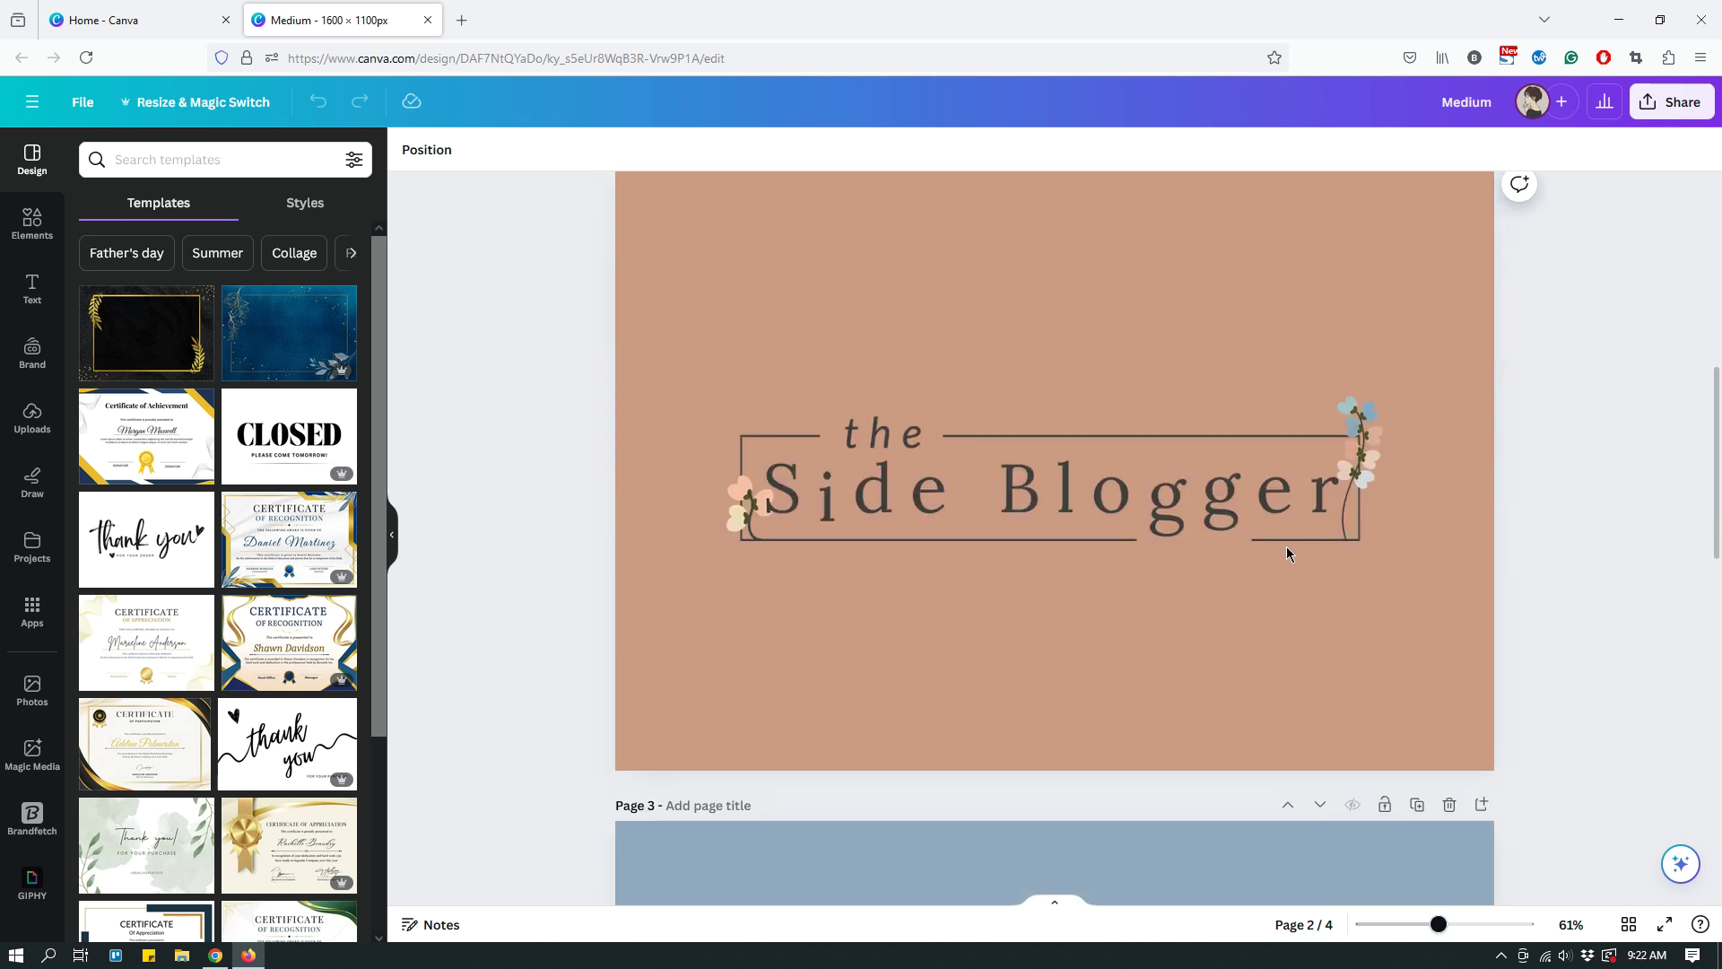
pyautogui.scroll(-5, 1166, 493)
pyautogui.scroll(-5, 1225, 517)
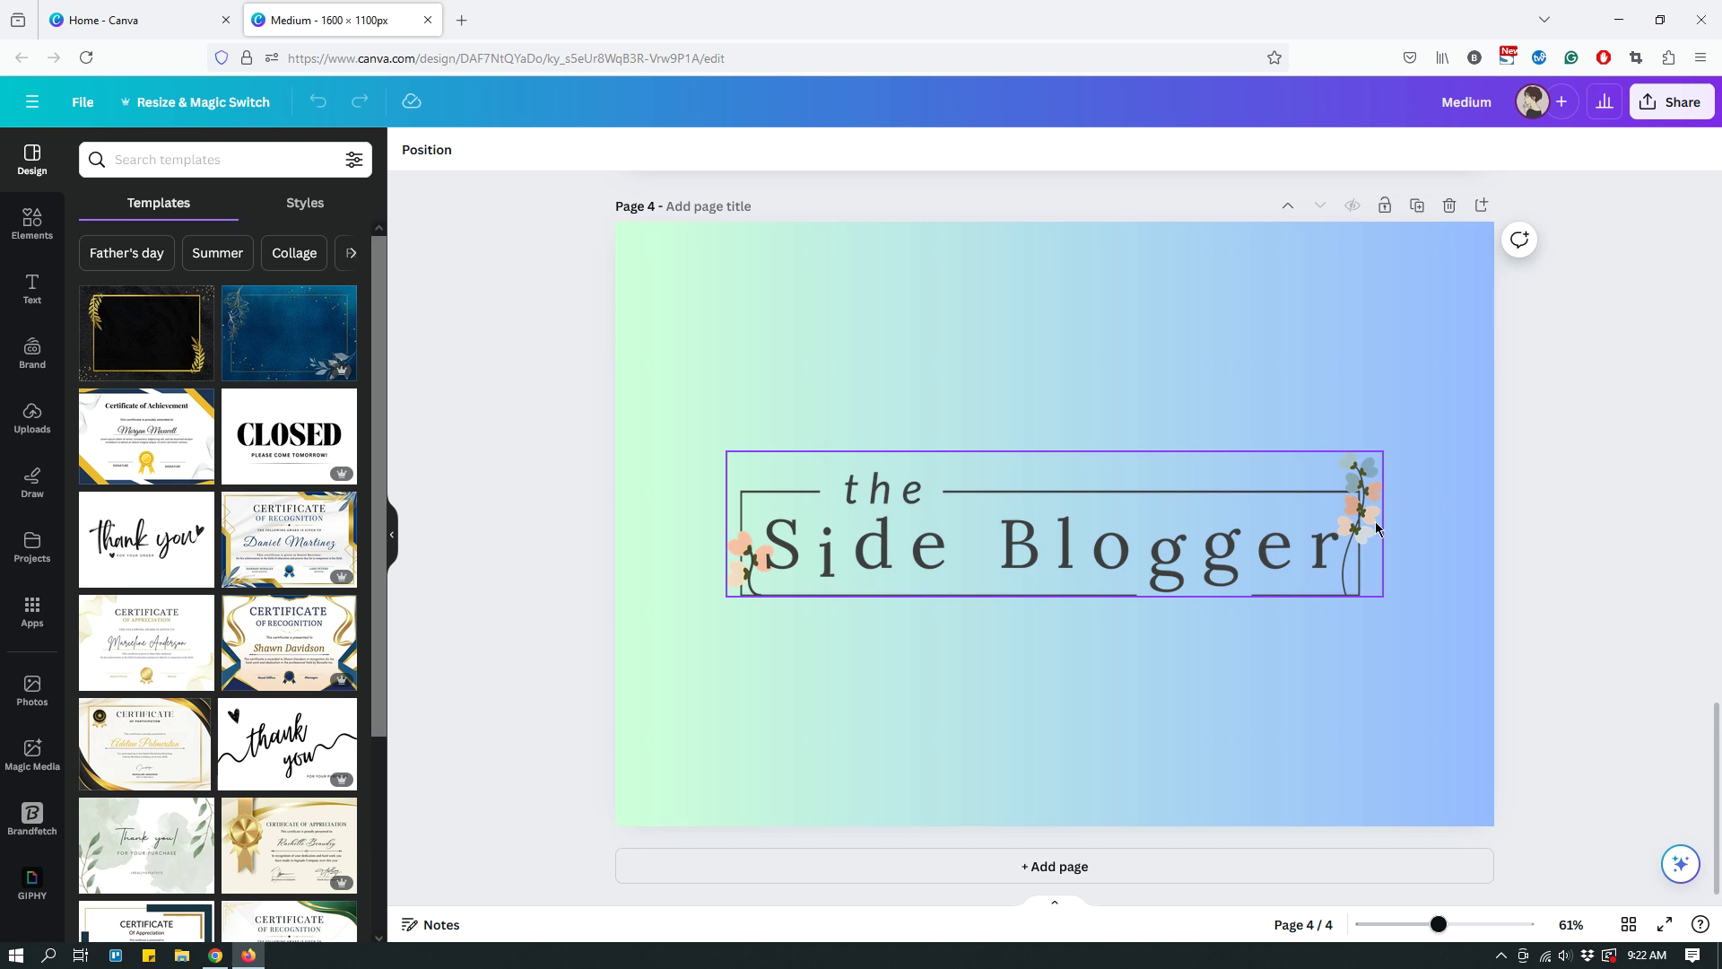
pyautogui.scroll(6, 1448, 497)
pyautogui.scroll(8, 1439, 509)
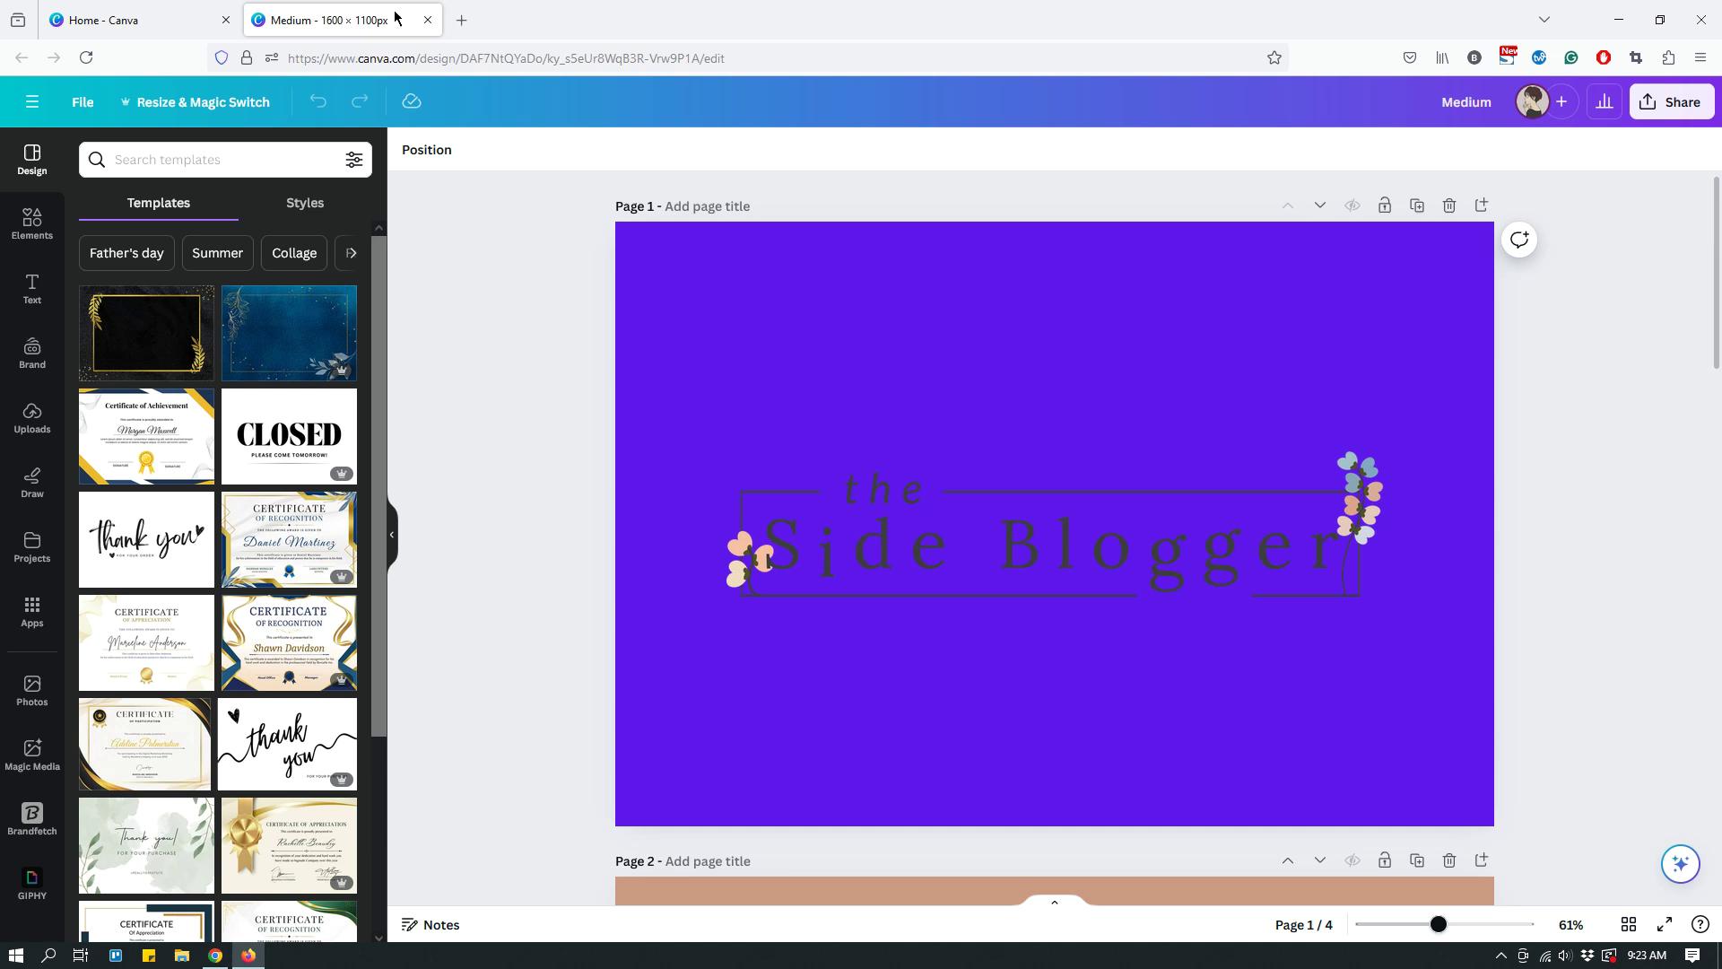
# Close the Medium design's browser tab to get back to the Home - Canva tab.
pyautogui.click(427, 19)
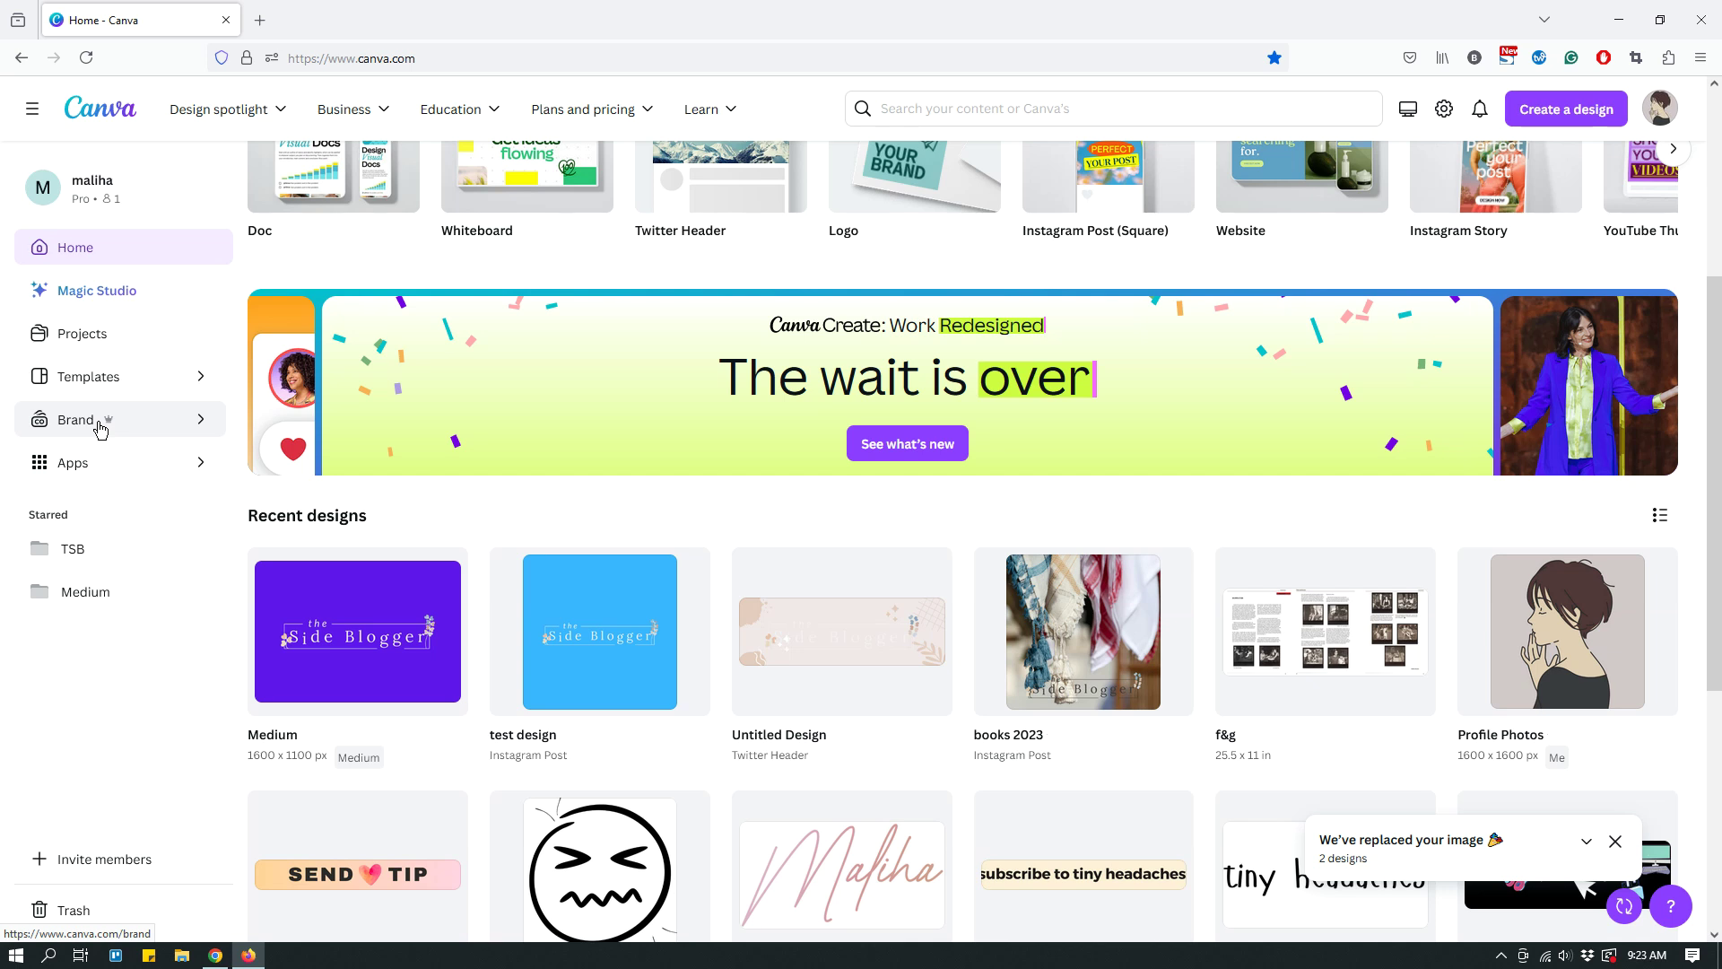
# In the TSB kit, check that the floral logo still appears in 10 designs, closing without replacing.
pyautogui.click(101, 429)
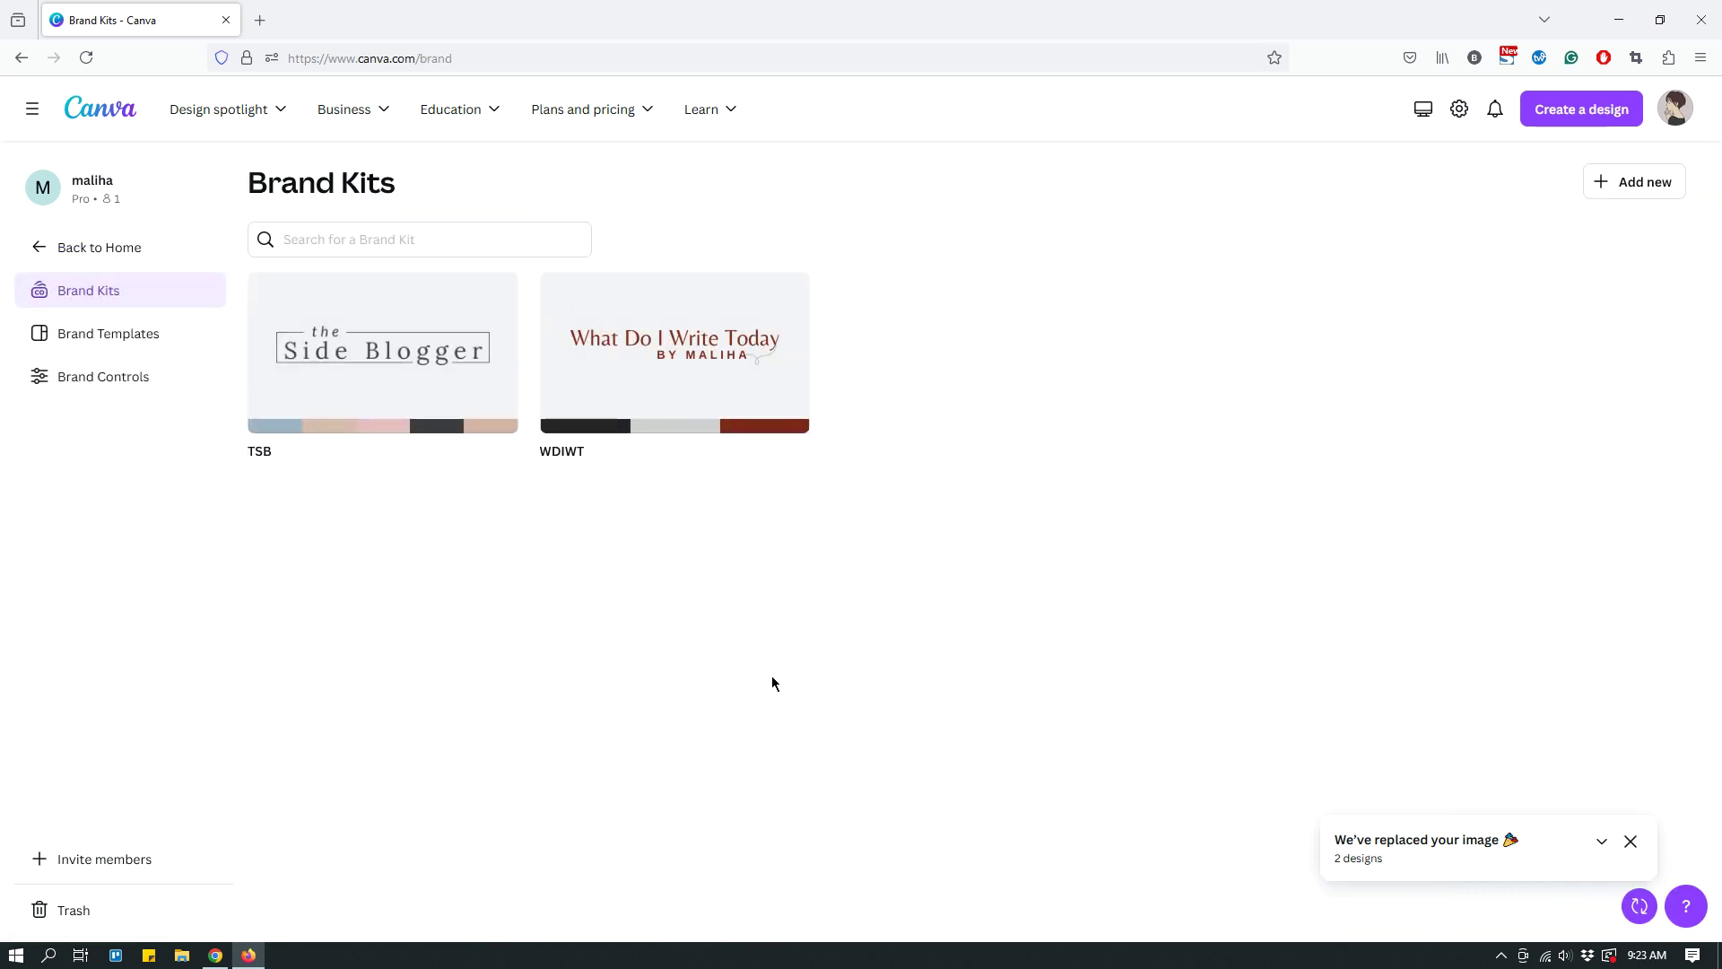
pyautogui.click(327, 369)
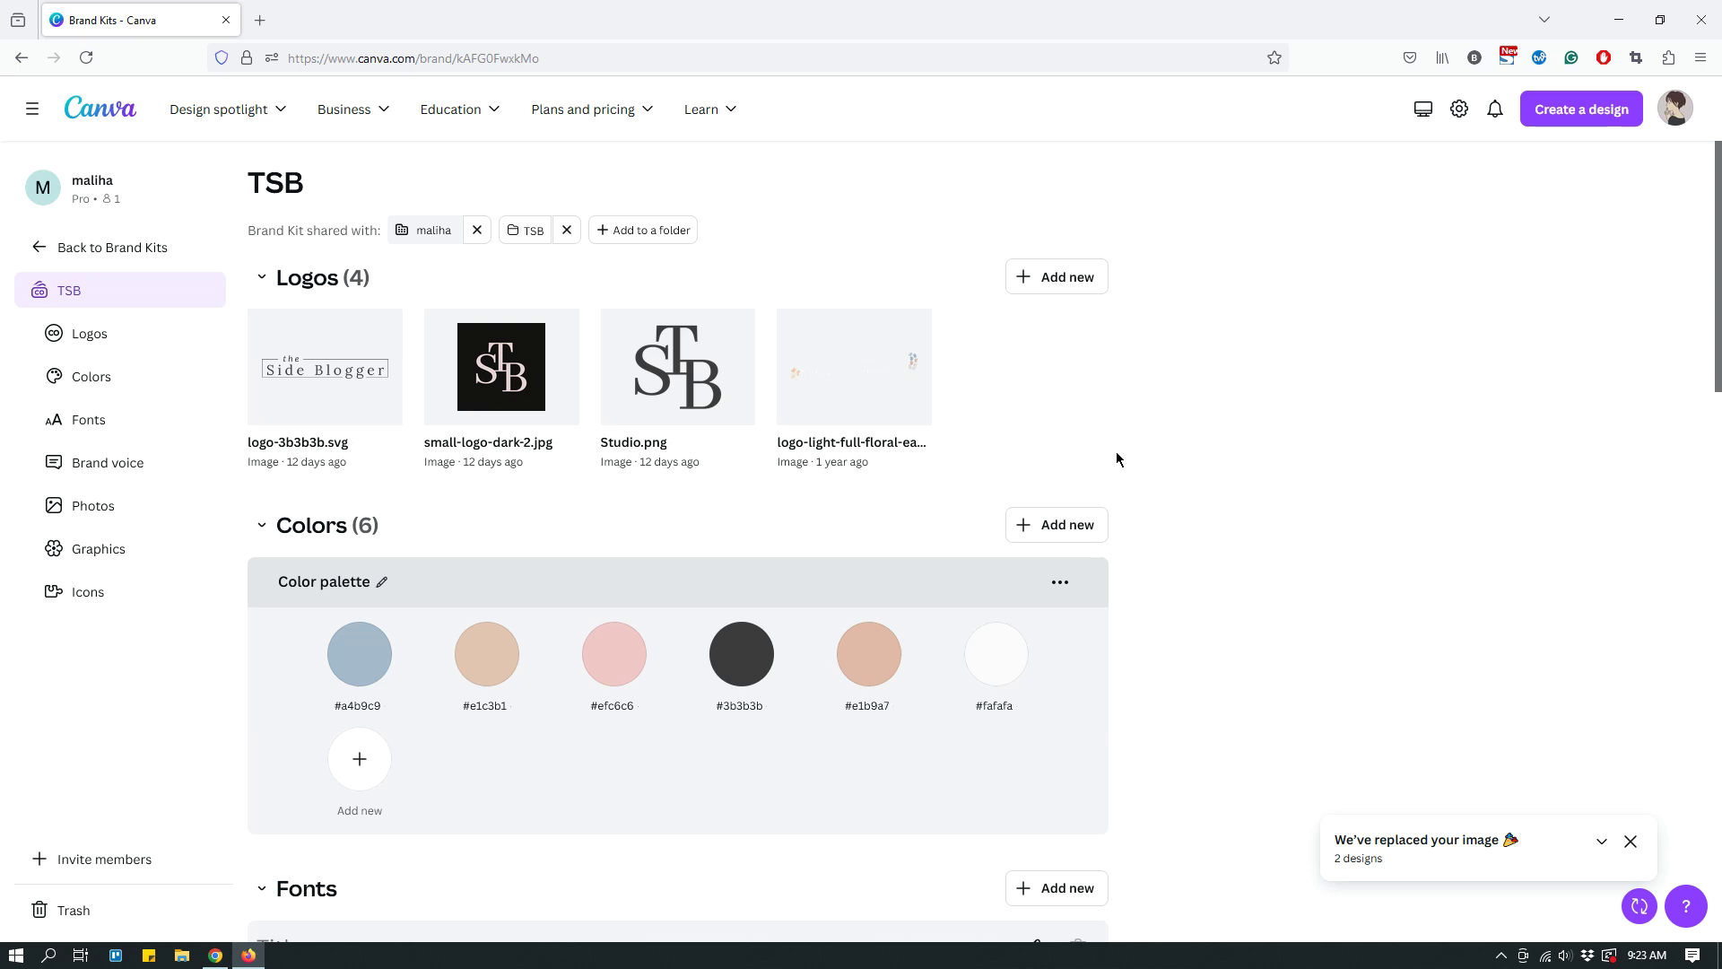
pyautogui.moveTo(851, 378)
pyautogui.click(910, 330)
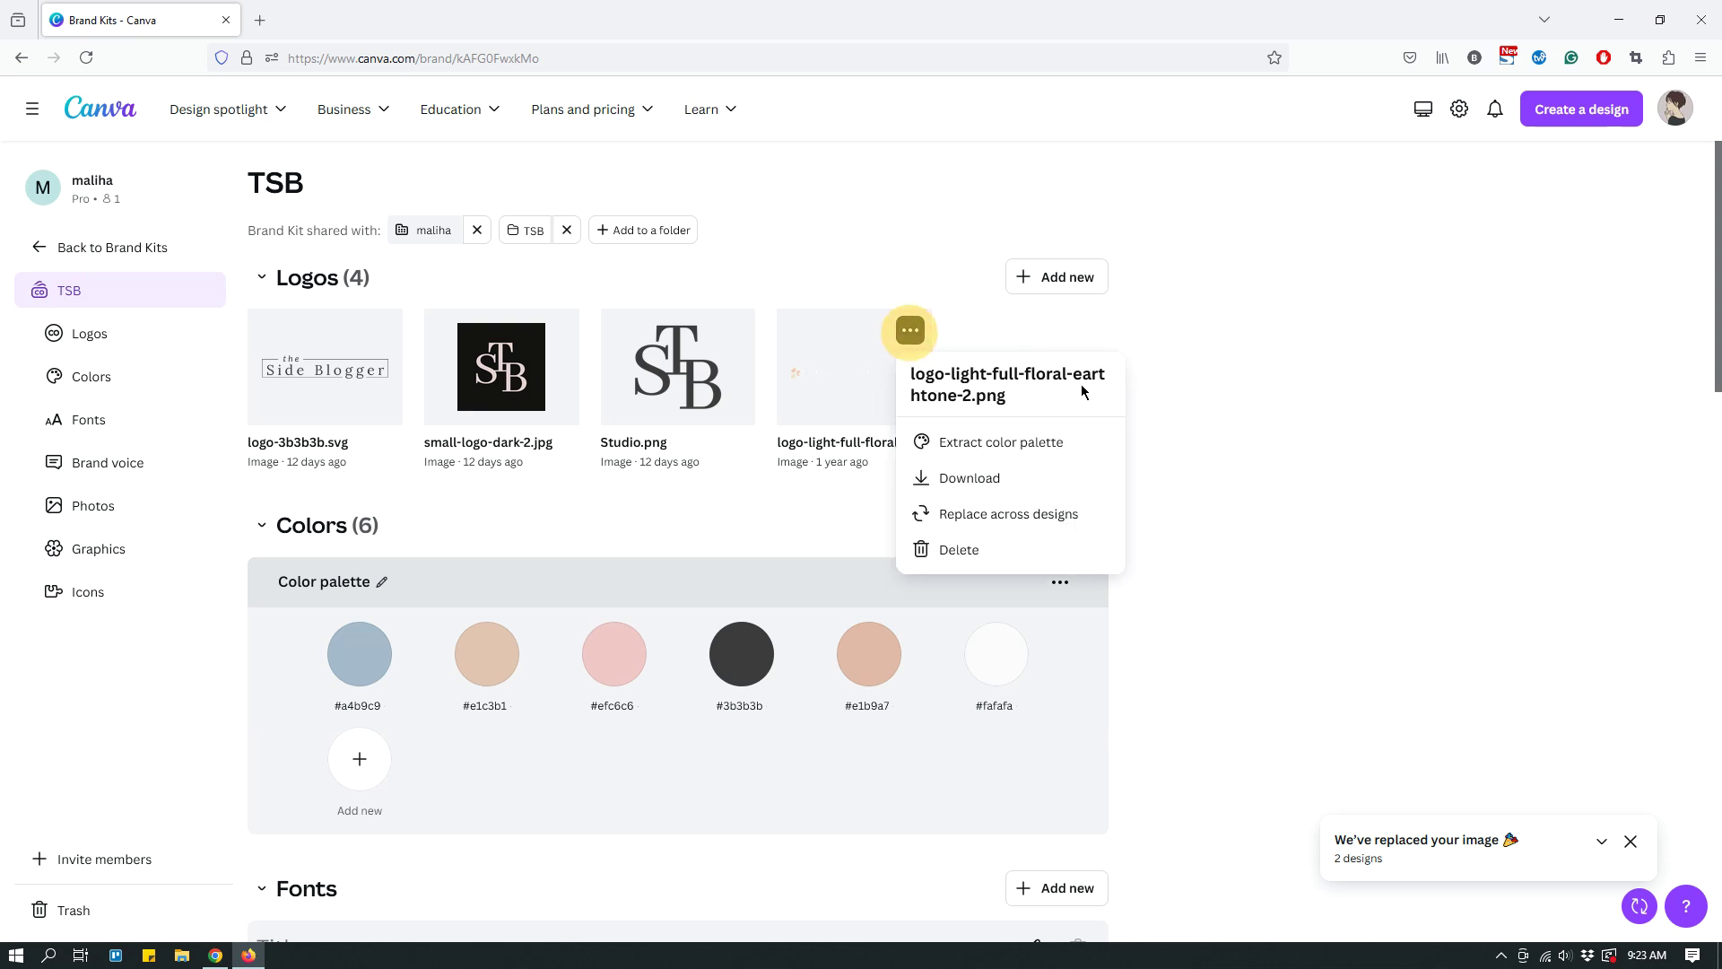
pyautogui.click(1036, 525)
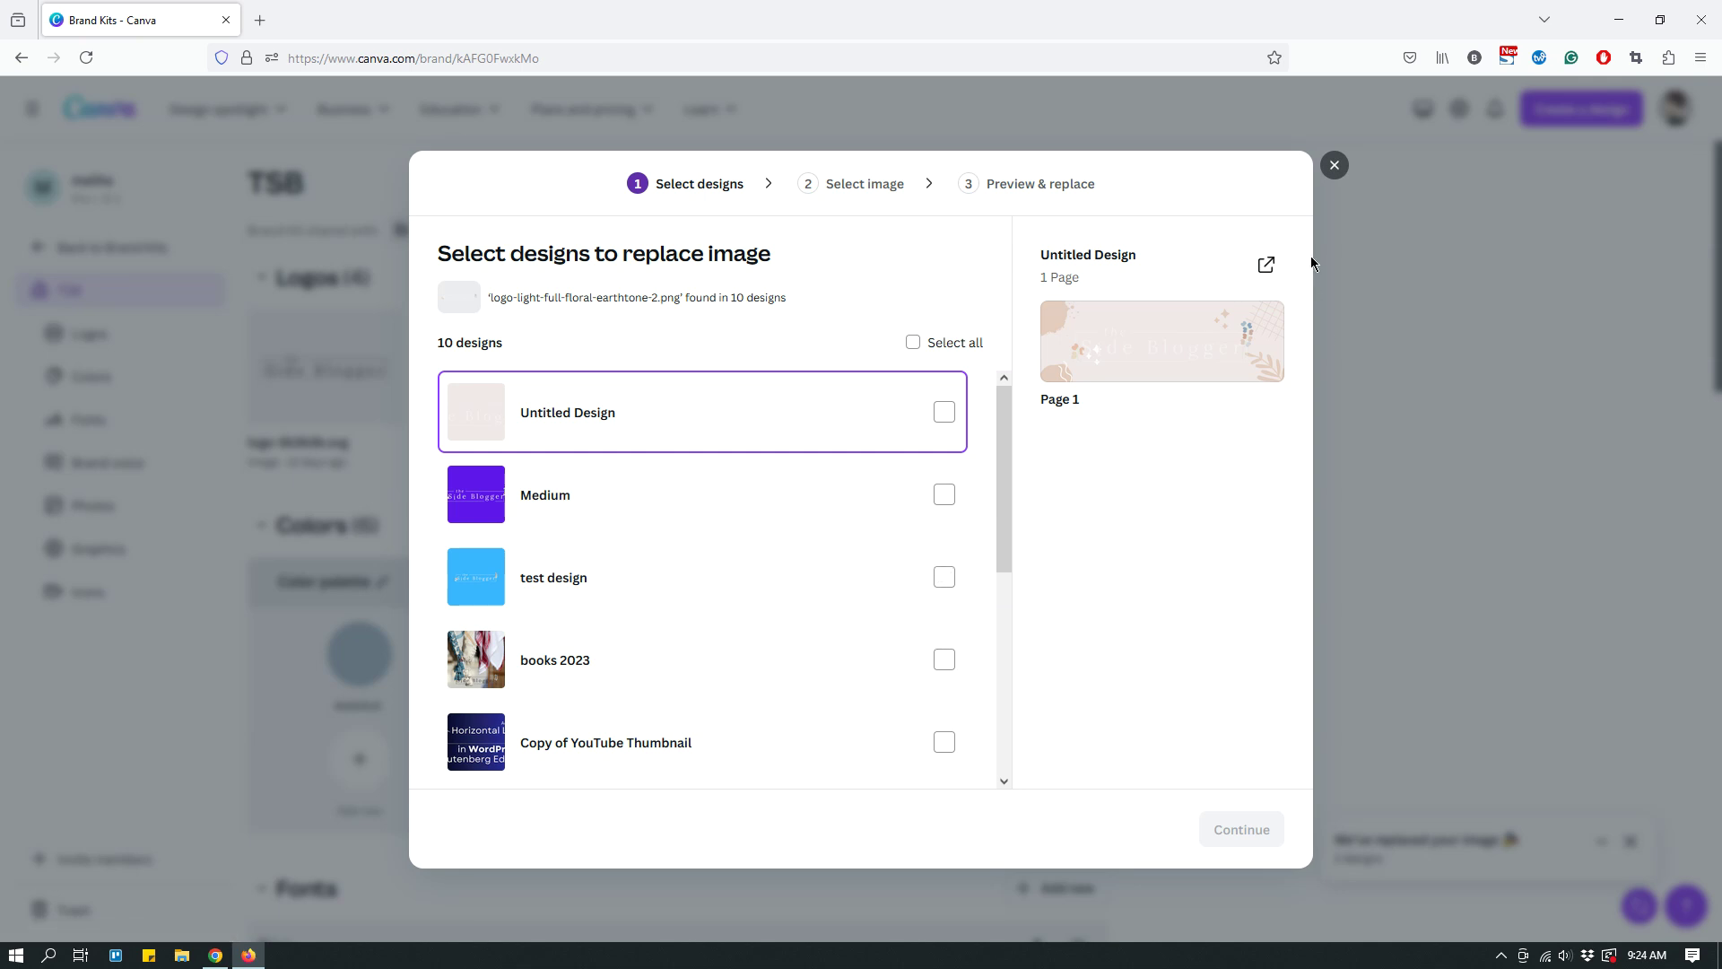
pyautogui.click(1336, 168)
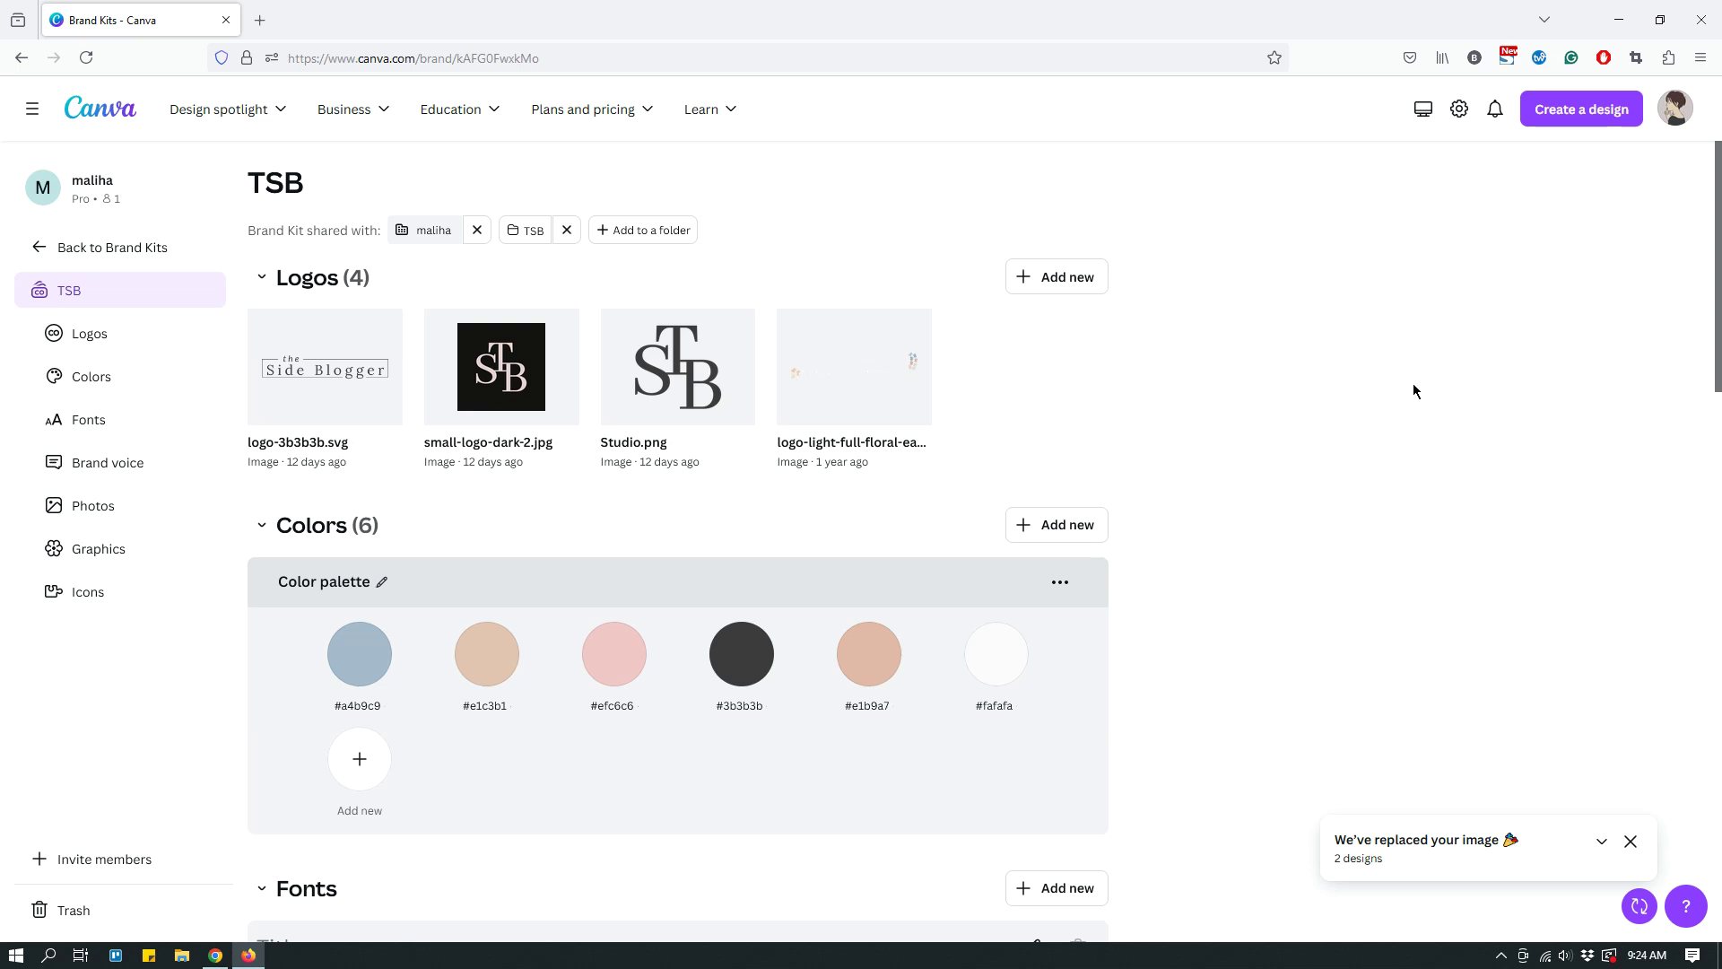